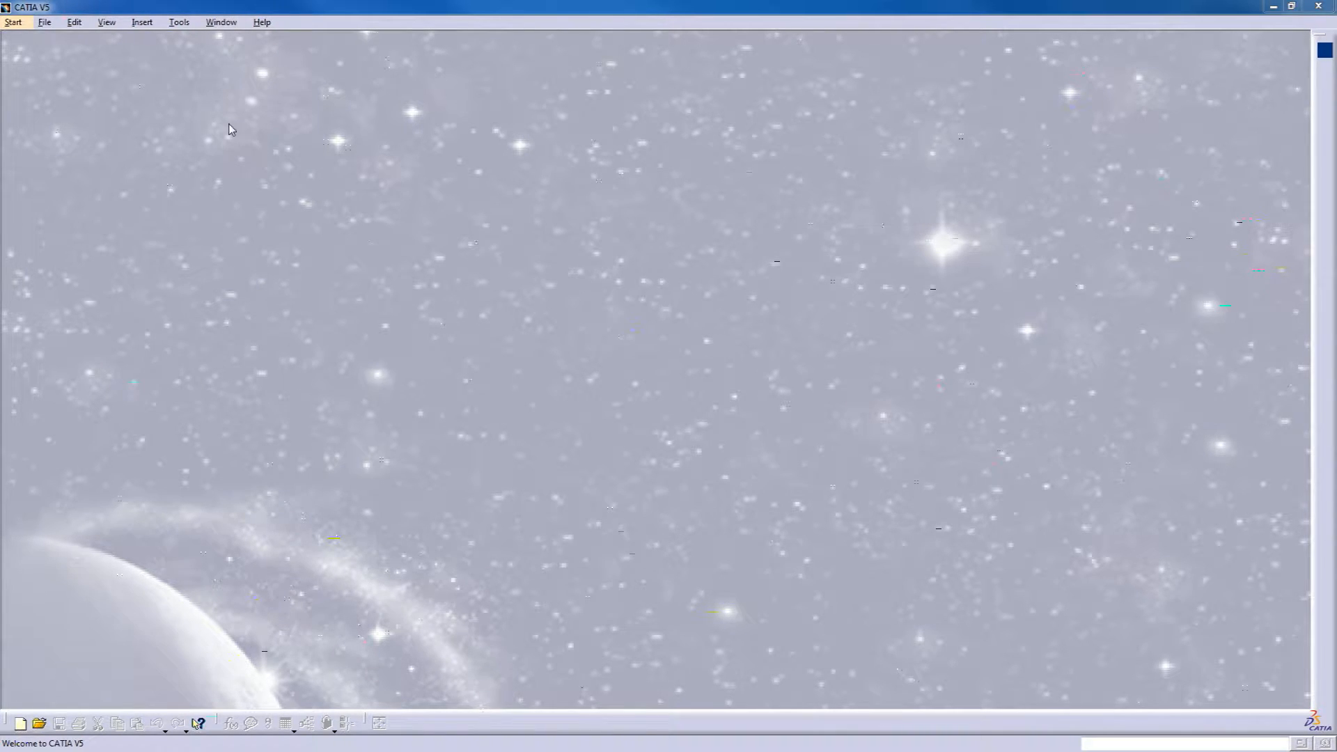
Create a new Part Design part with the default name Part1 and hybrid design enabled
left_click(14, 25)
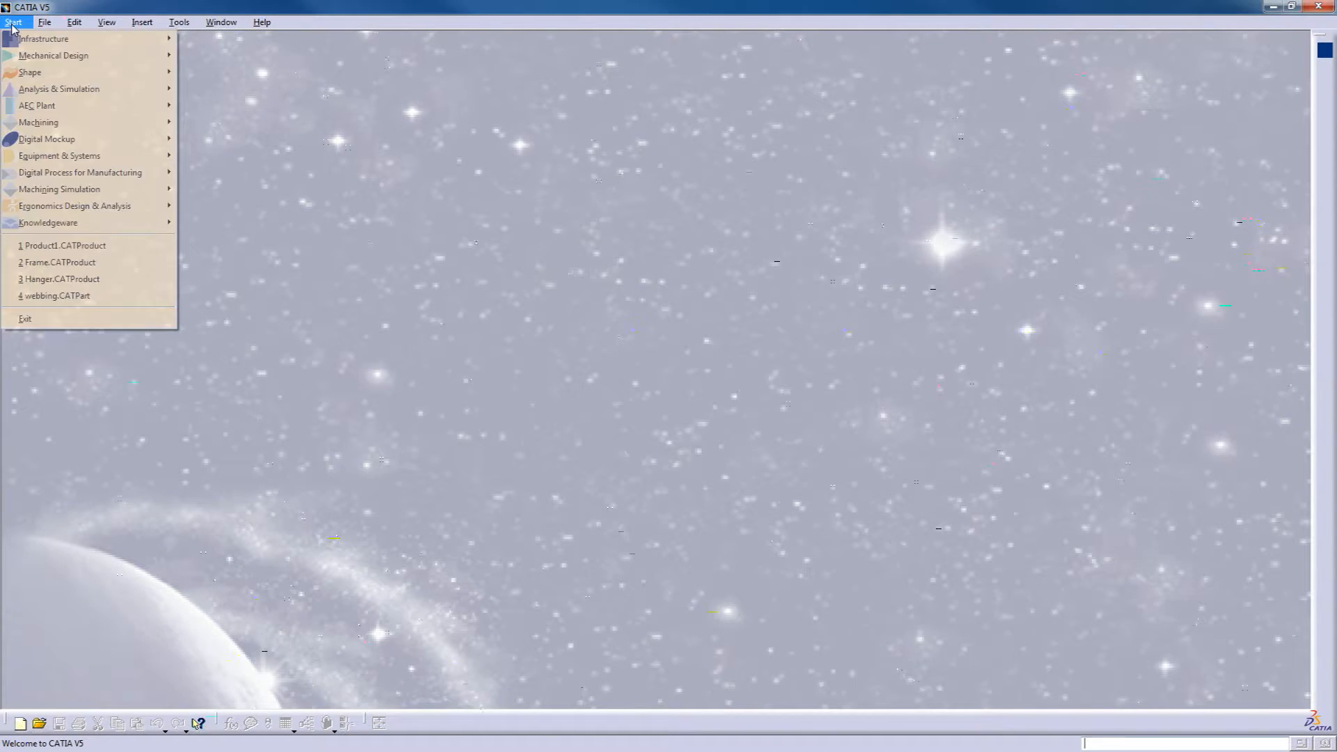
mouse_move(76, 64)
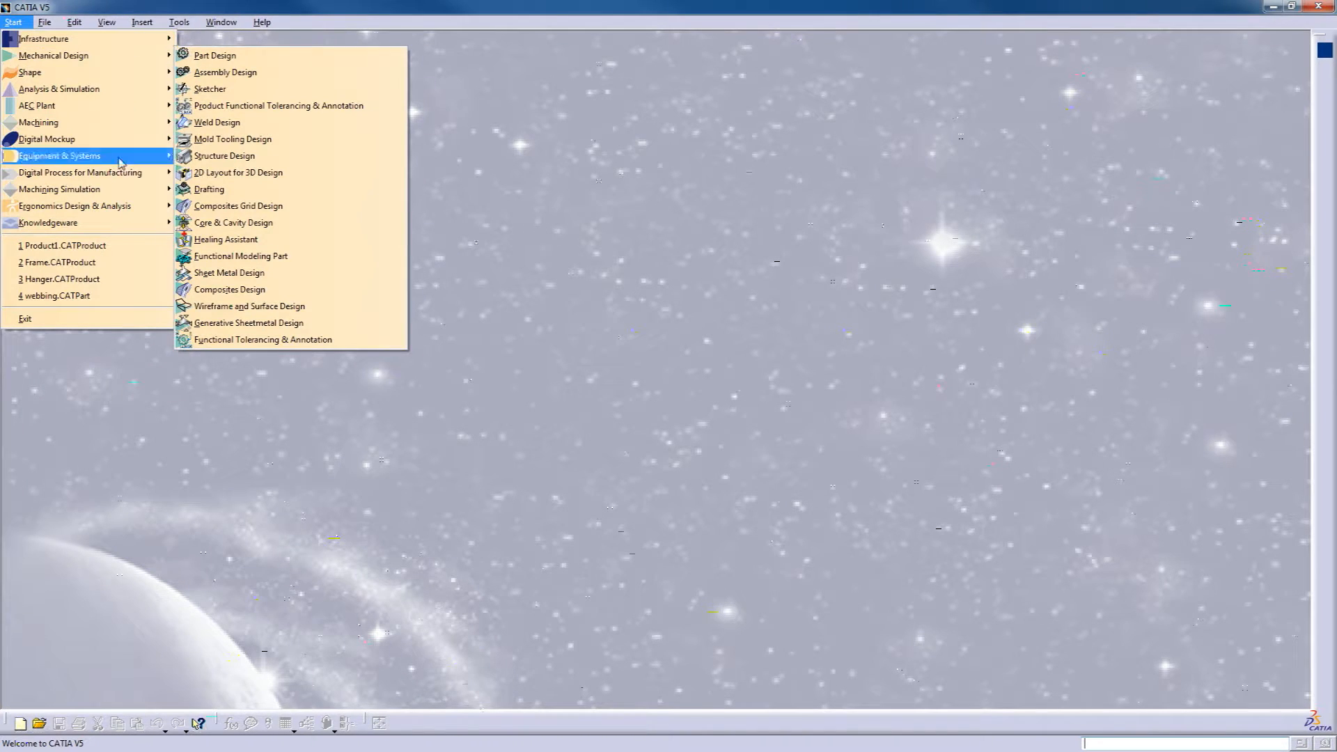
mouse_move(166, 61)
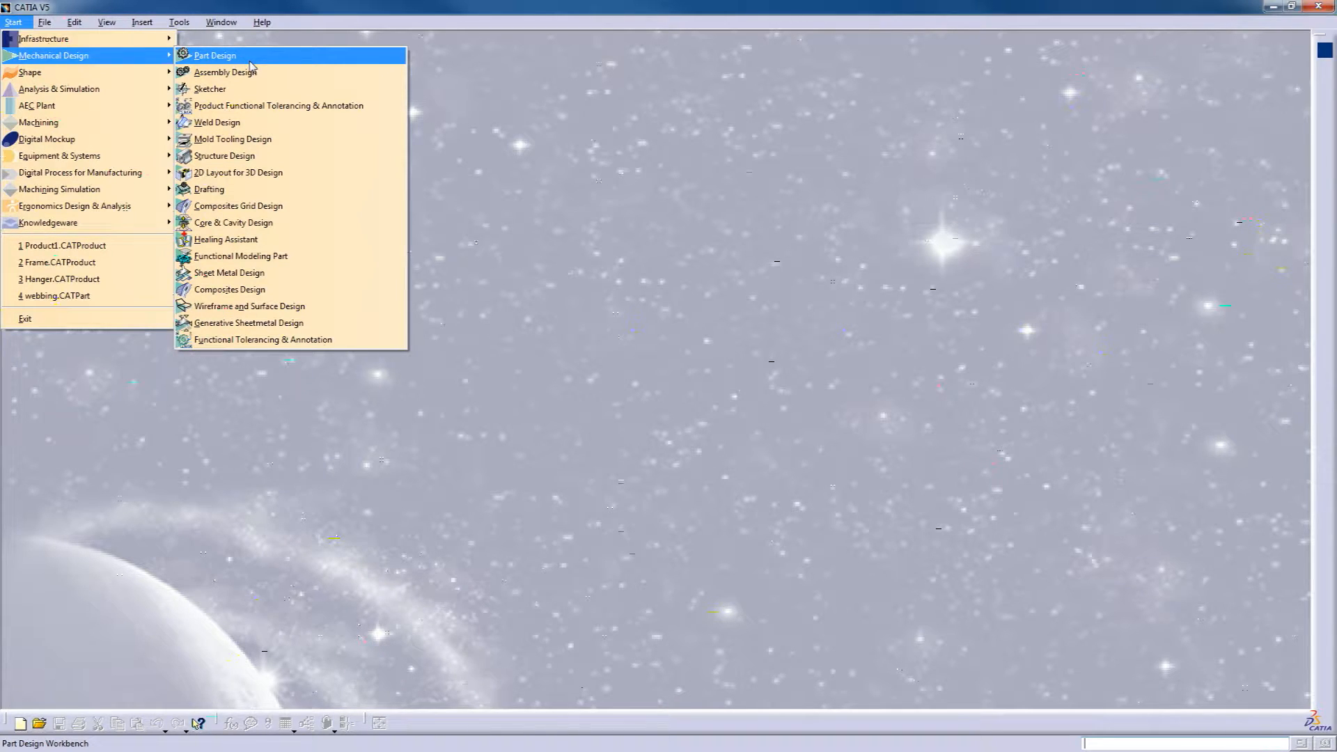
left_click(214, 61)
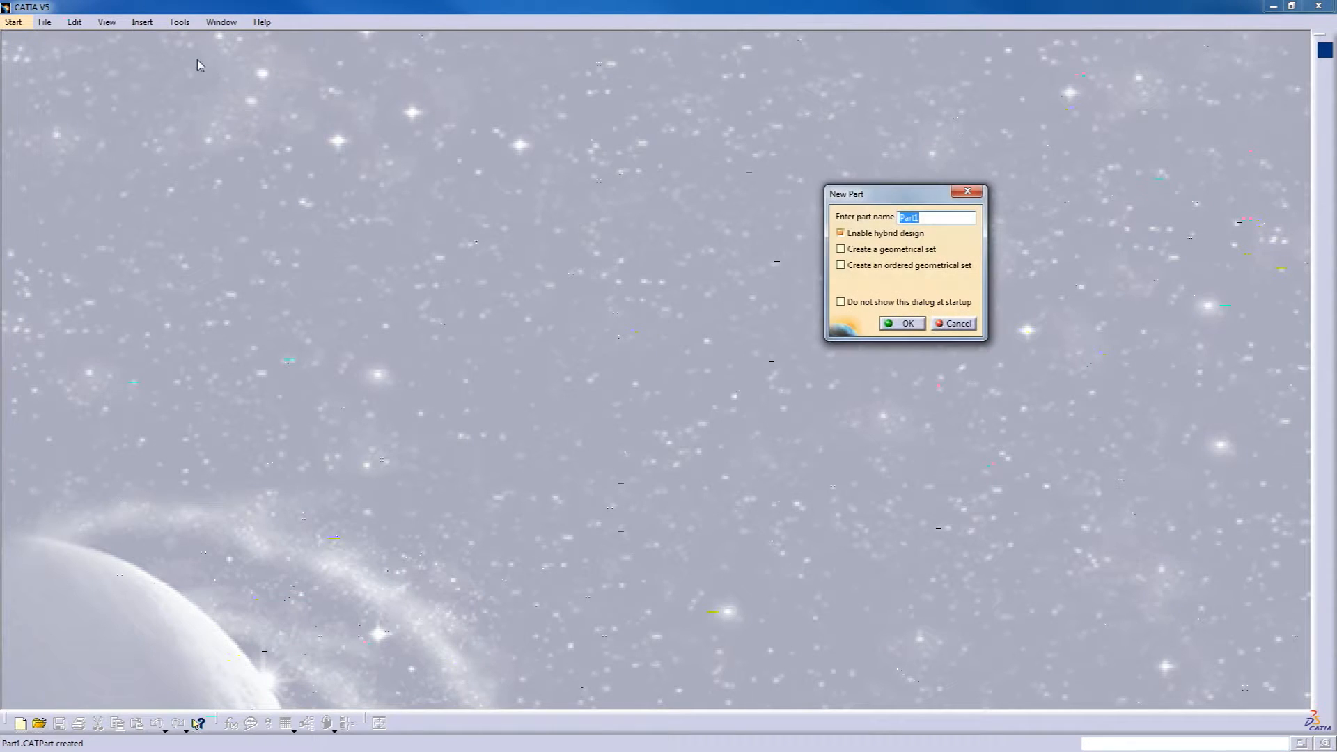
left_click_drag(829, 190, 458, 124)
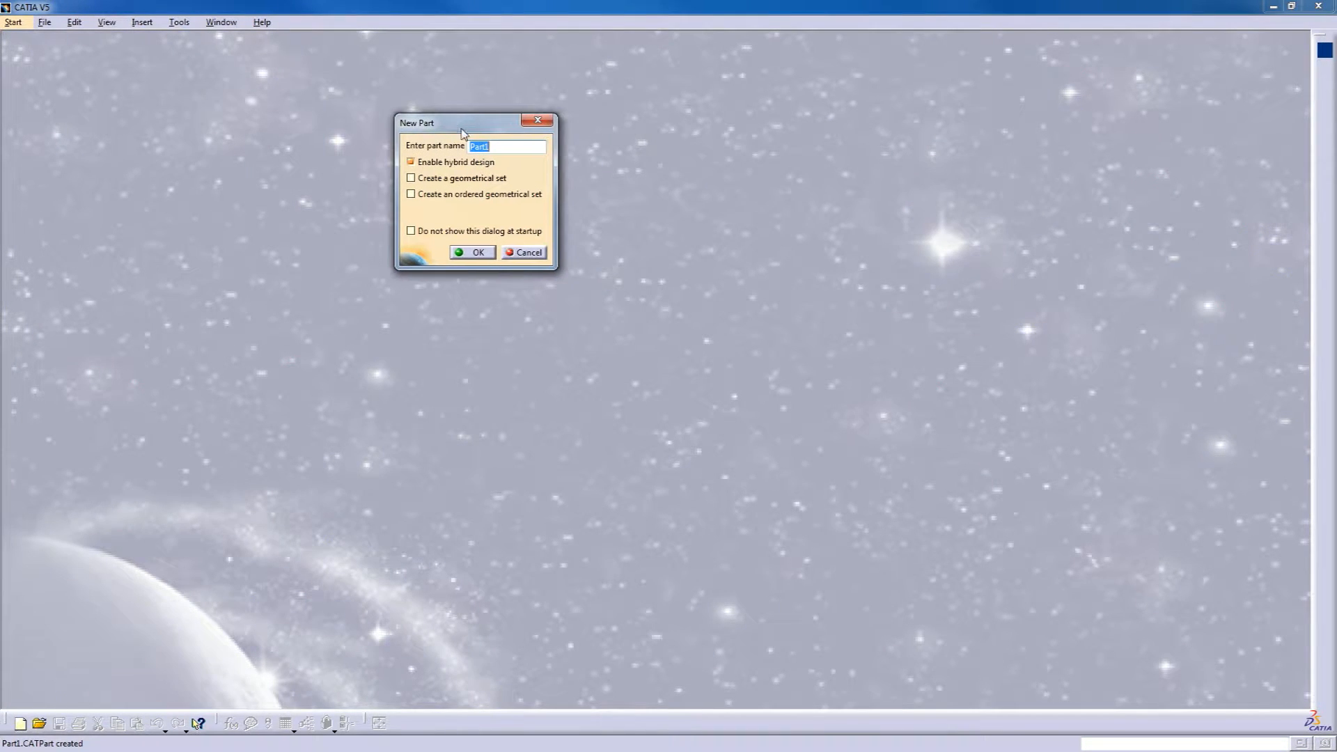
left_click_drag(486, 124, 624, 133)
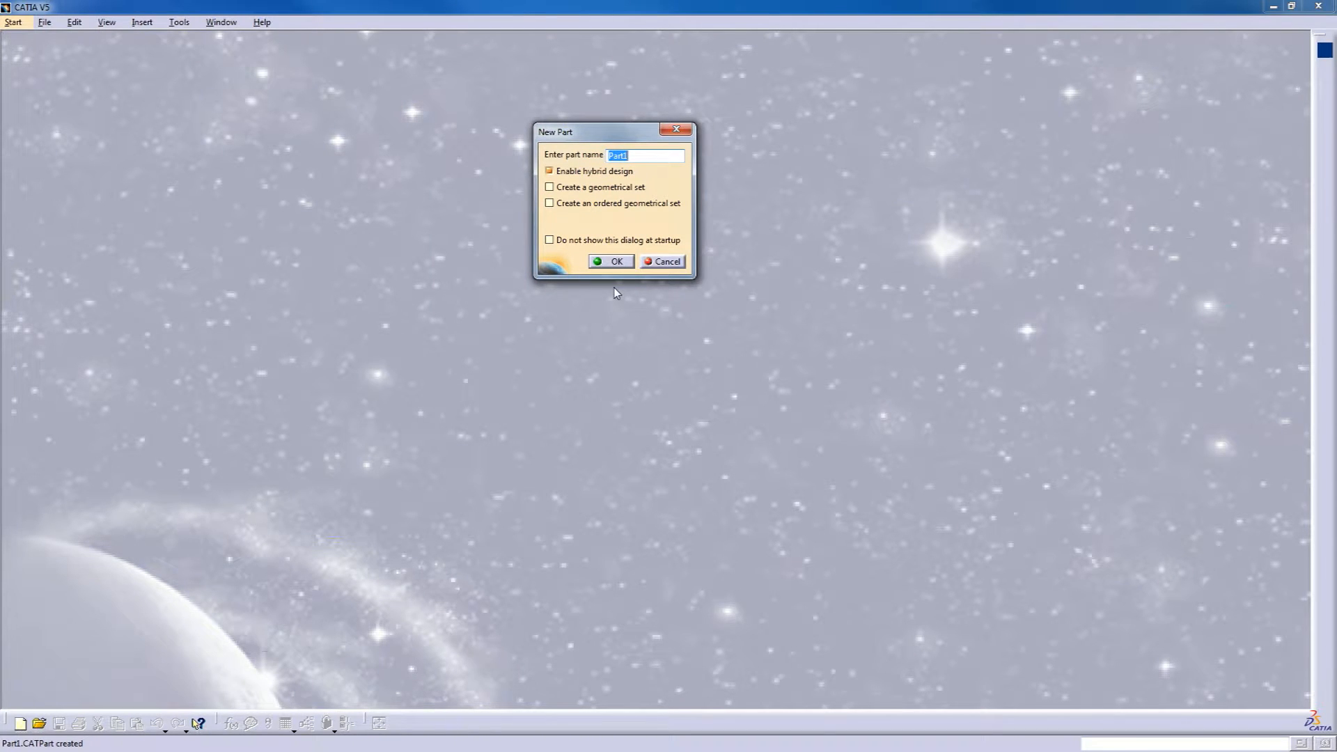
left_click_drag(611, 140, 636, 123)
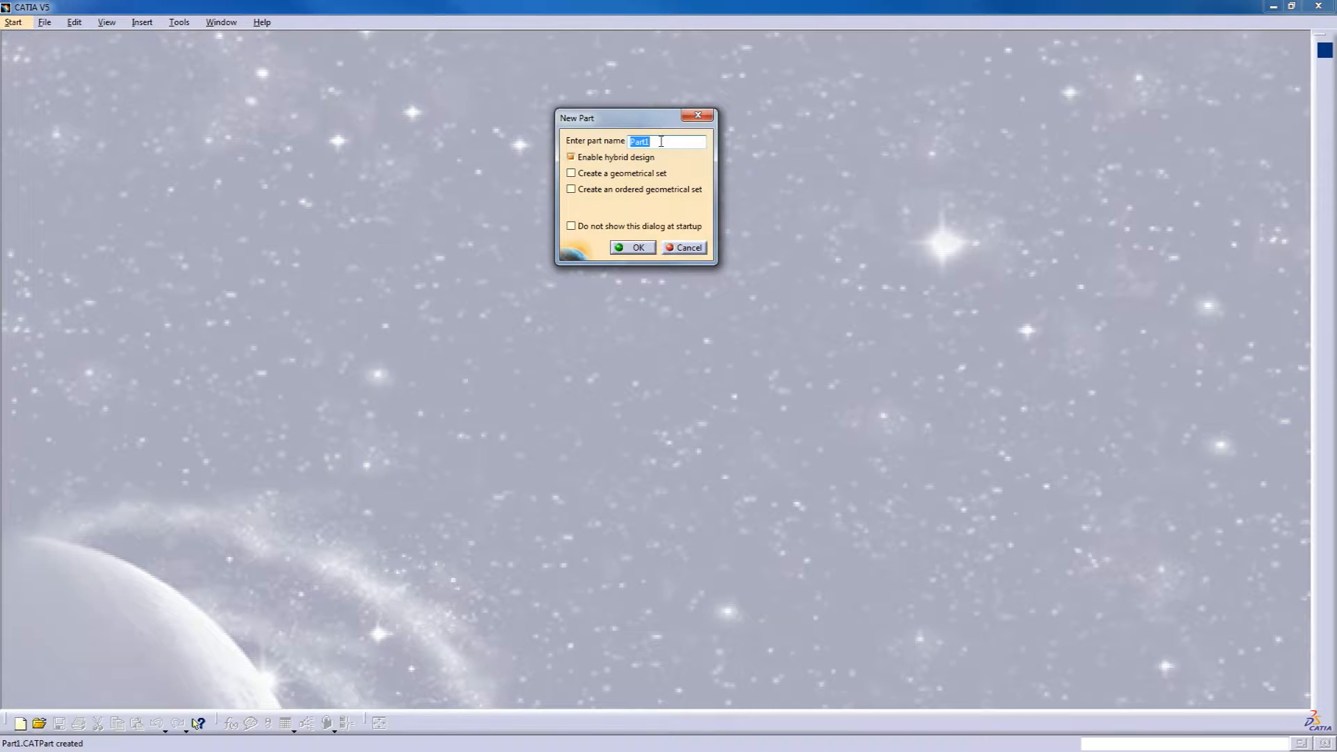
left_click_drag(658, 143, 616, 143)
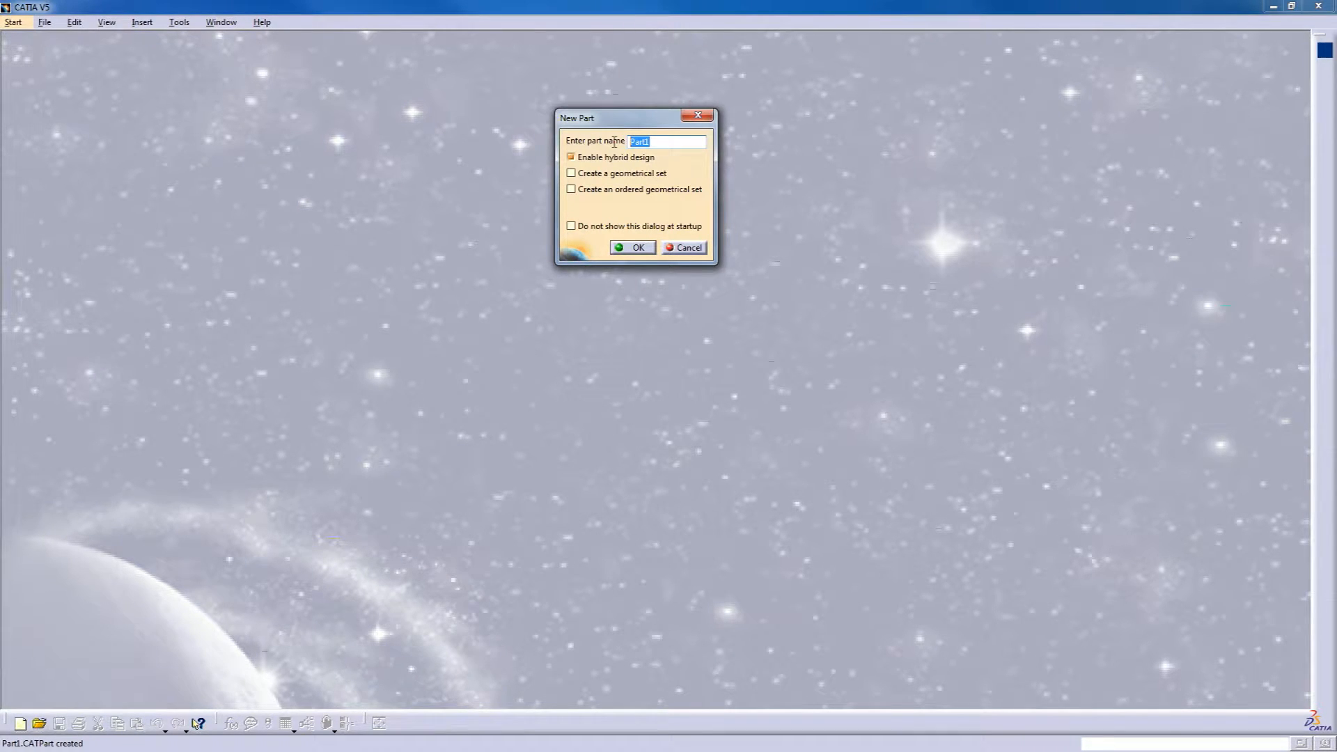
left_click(634, 248)
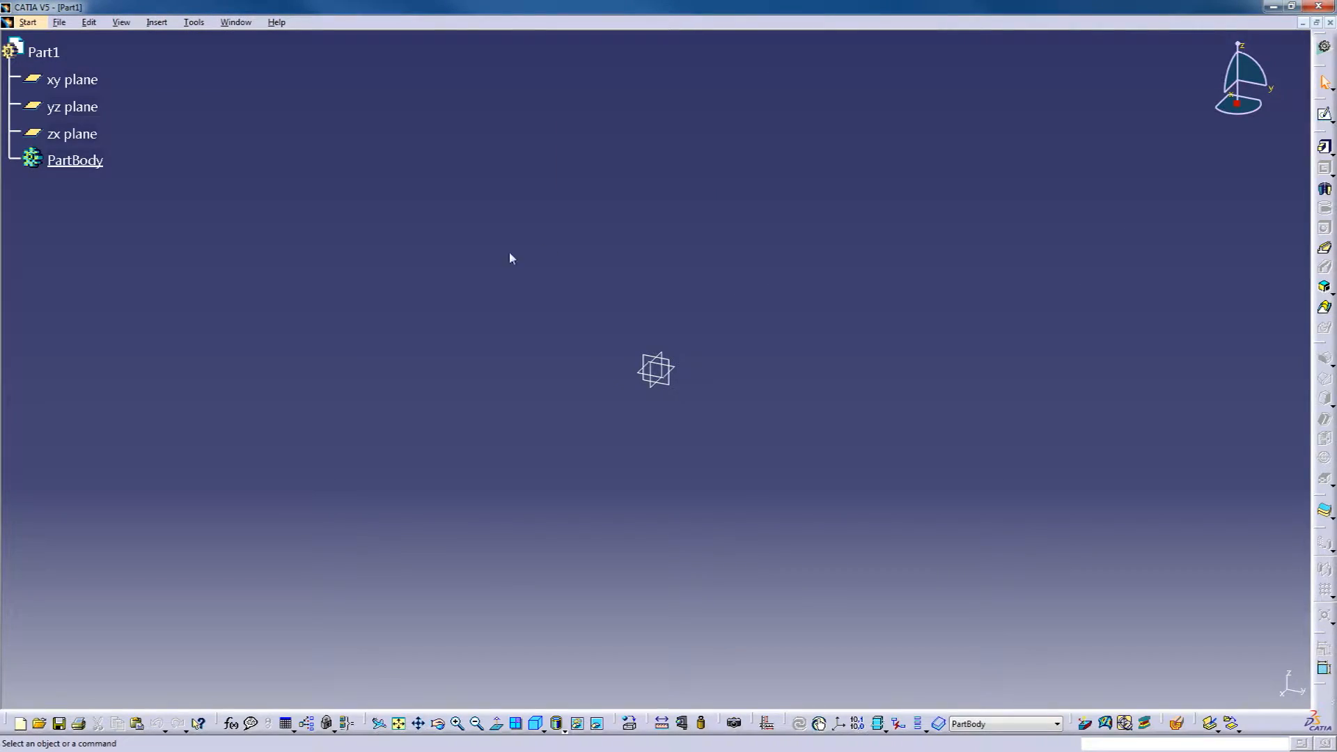
left_click_drag(16, 100, 40, 129)
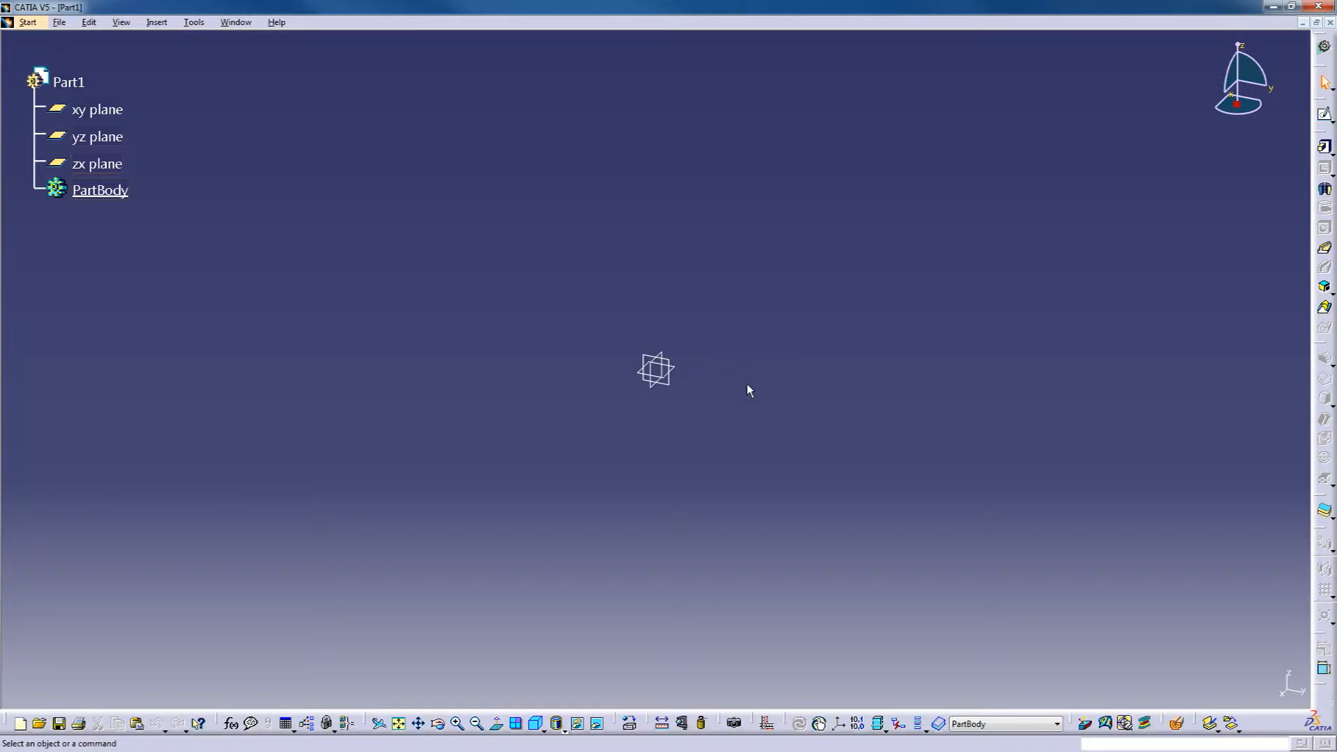
mouse_move(736, 339)
middle_mouse_down()
mouse_move(716, 318)
mouse_move(736, 327)
middle_mouse_up()
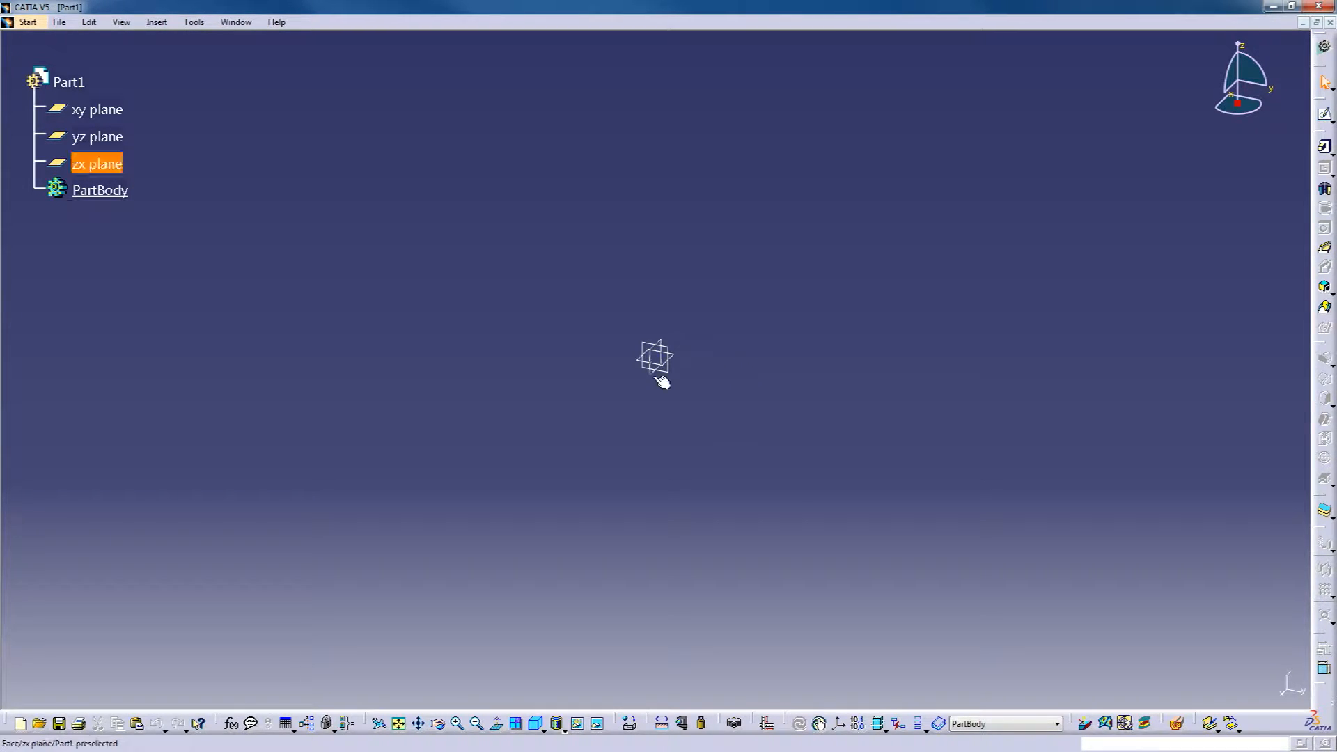
left_click(28, 22)
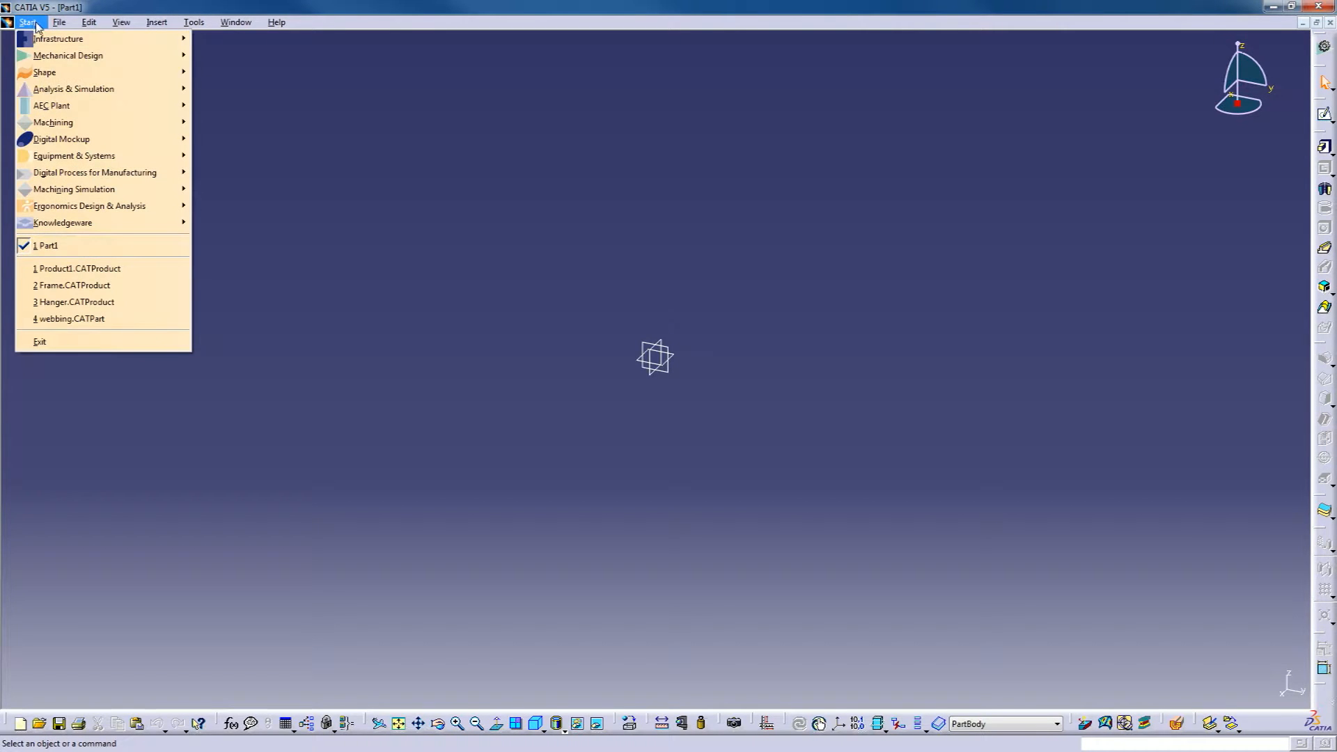
mouse_move(143, 63)
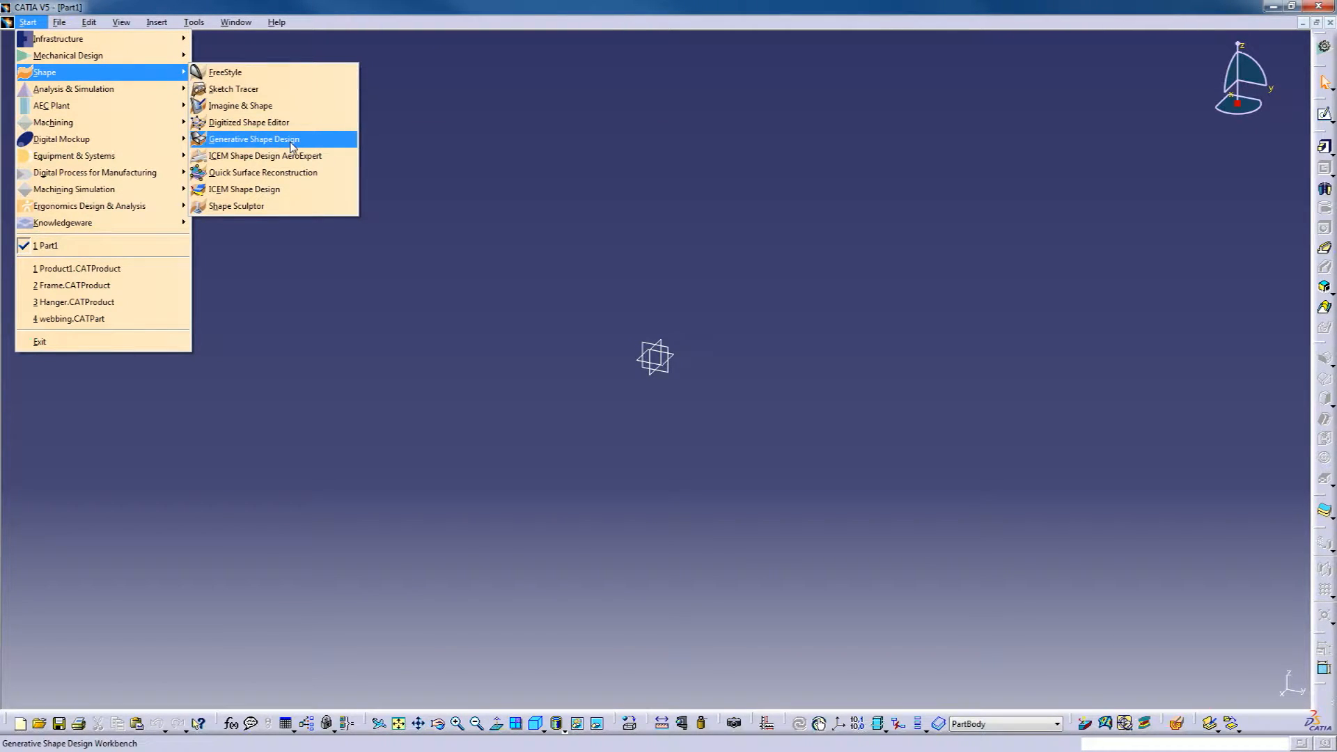
left_click(818, 279)
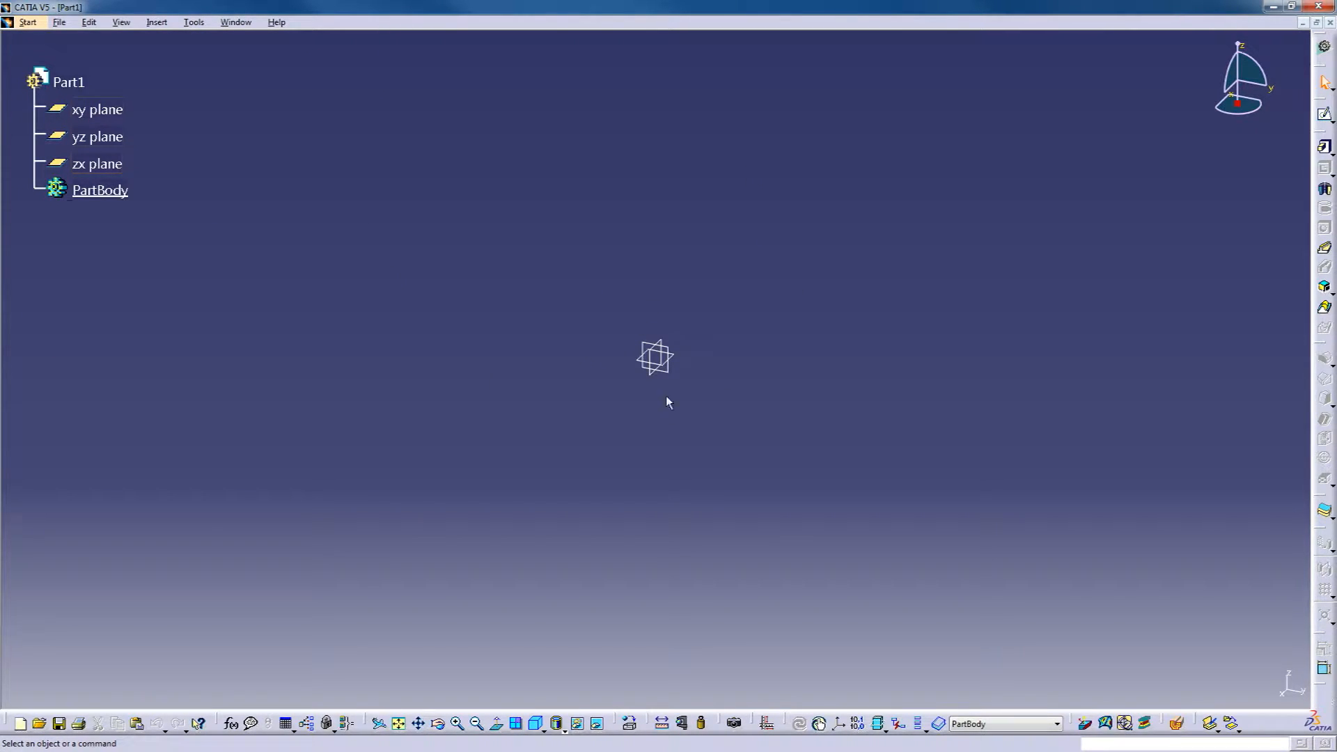
Examine the xy, yz and zx reference planes and the PartBody by selecting them in the model and specification tree
left_click(676, 357)
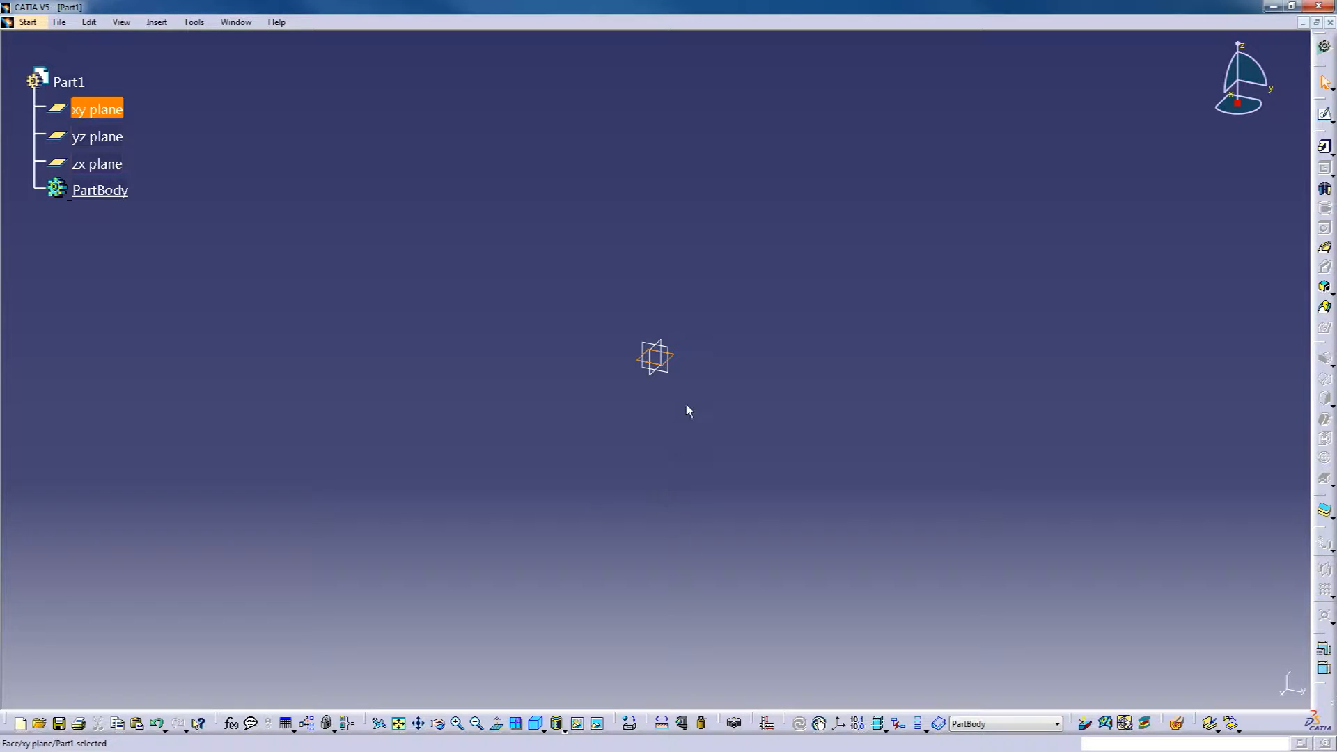
left_click(668, 373)
left_click(652, 380)
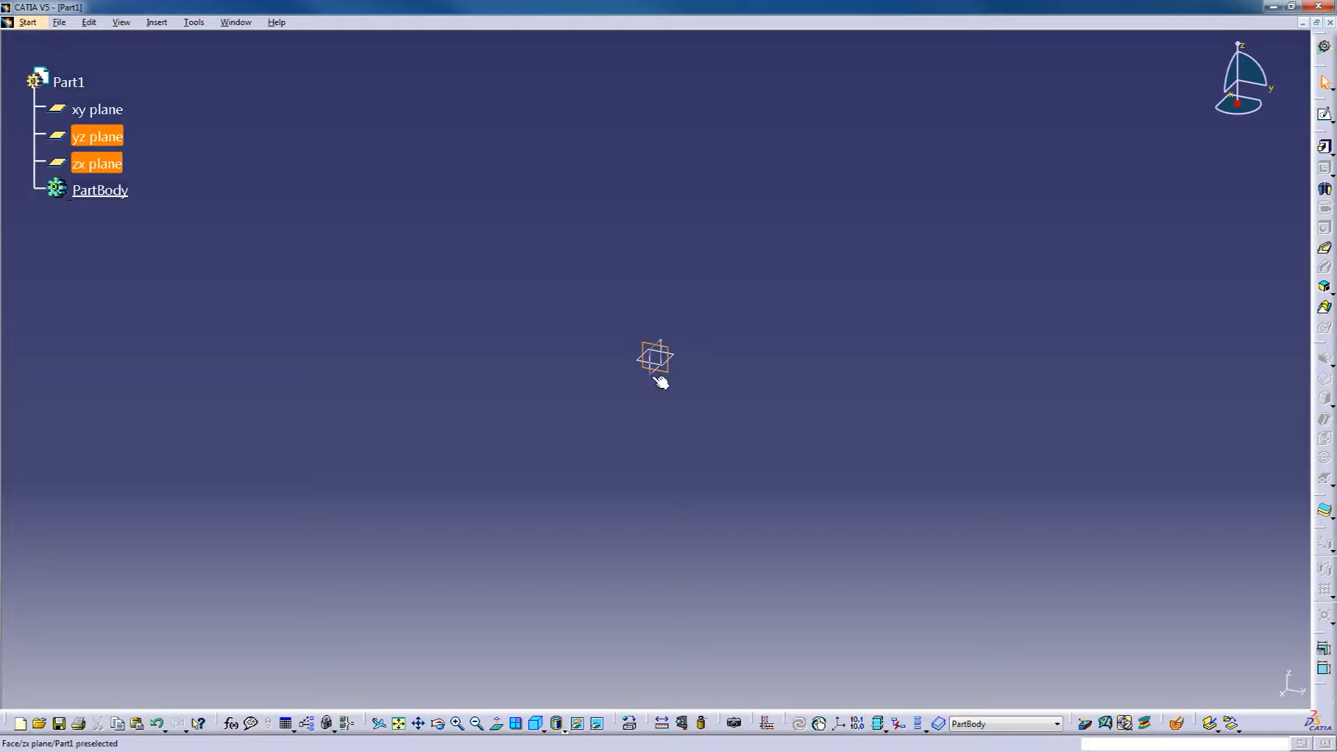
left_click(674, 357)
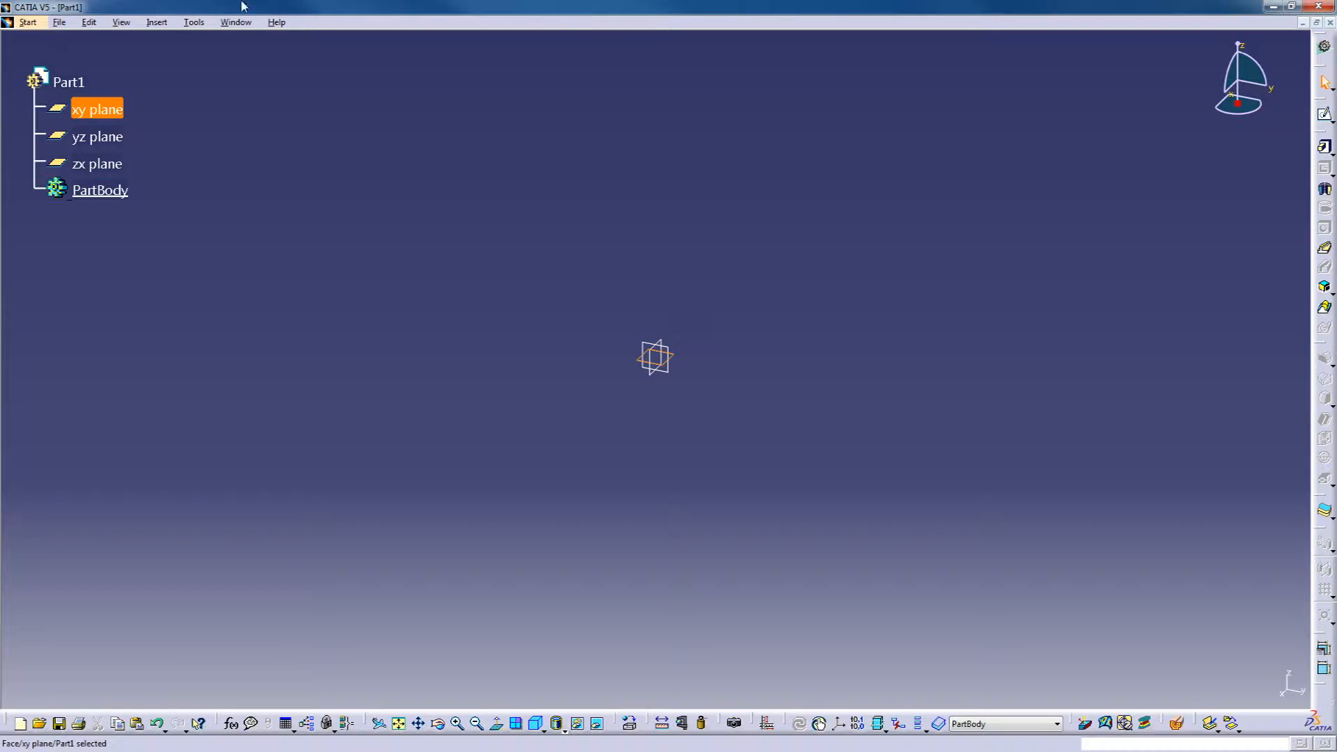
left_click(91, 139)
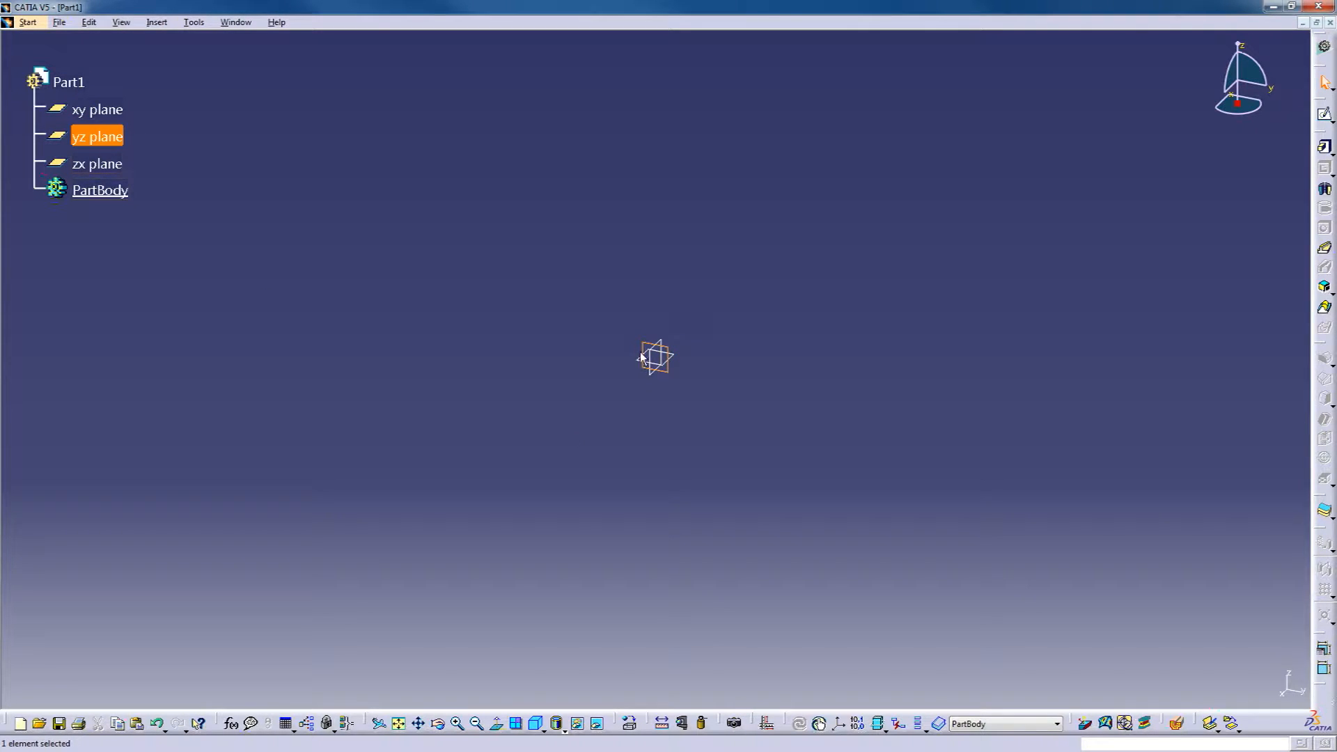
left_click(432, 281)
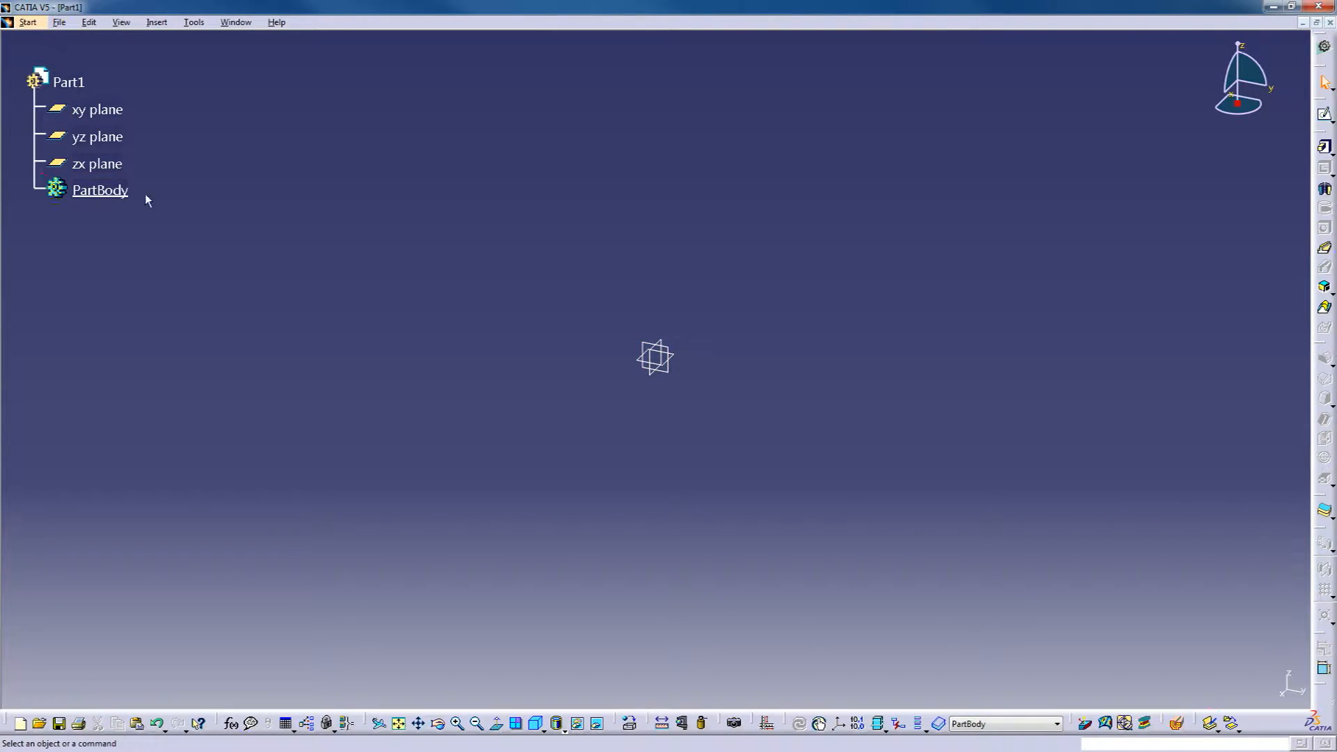
left_click(115, 191)
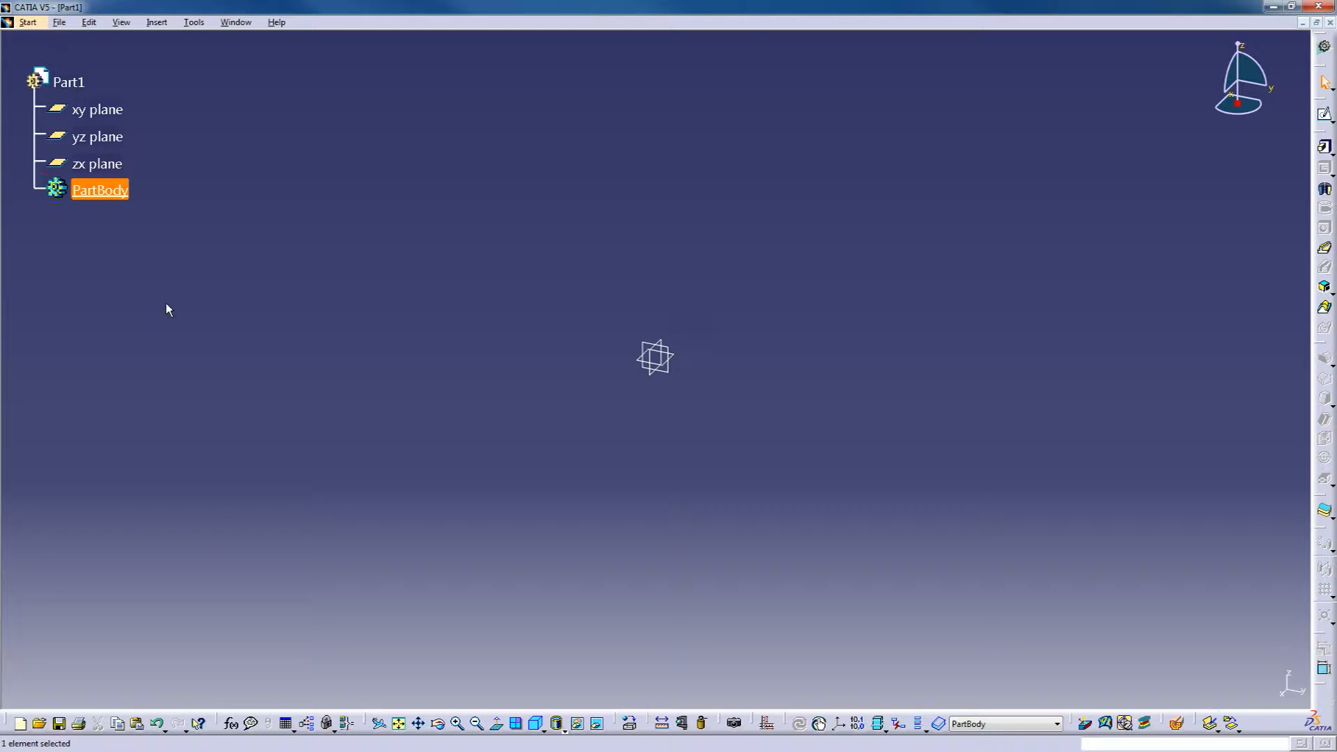
left_click(158, 23)
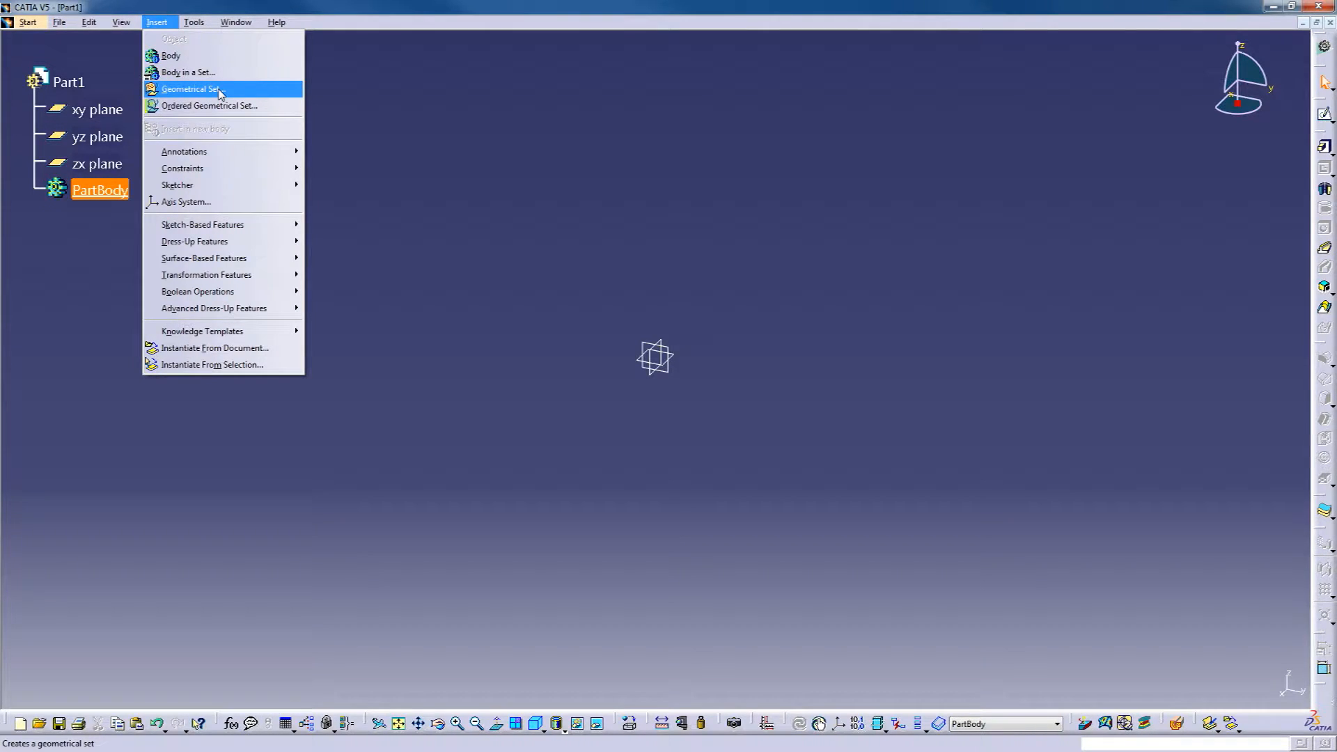
left_click(281, 92)
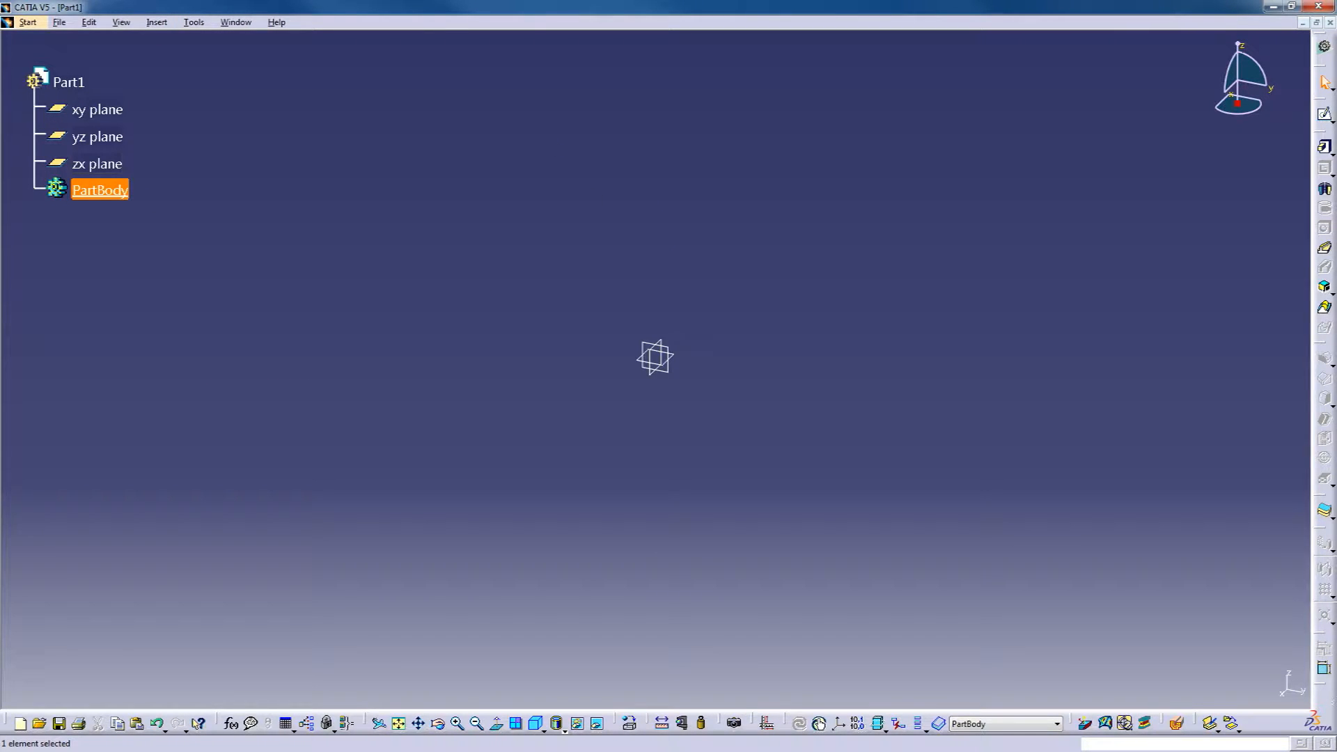
key("Escape")
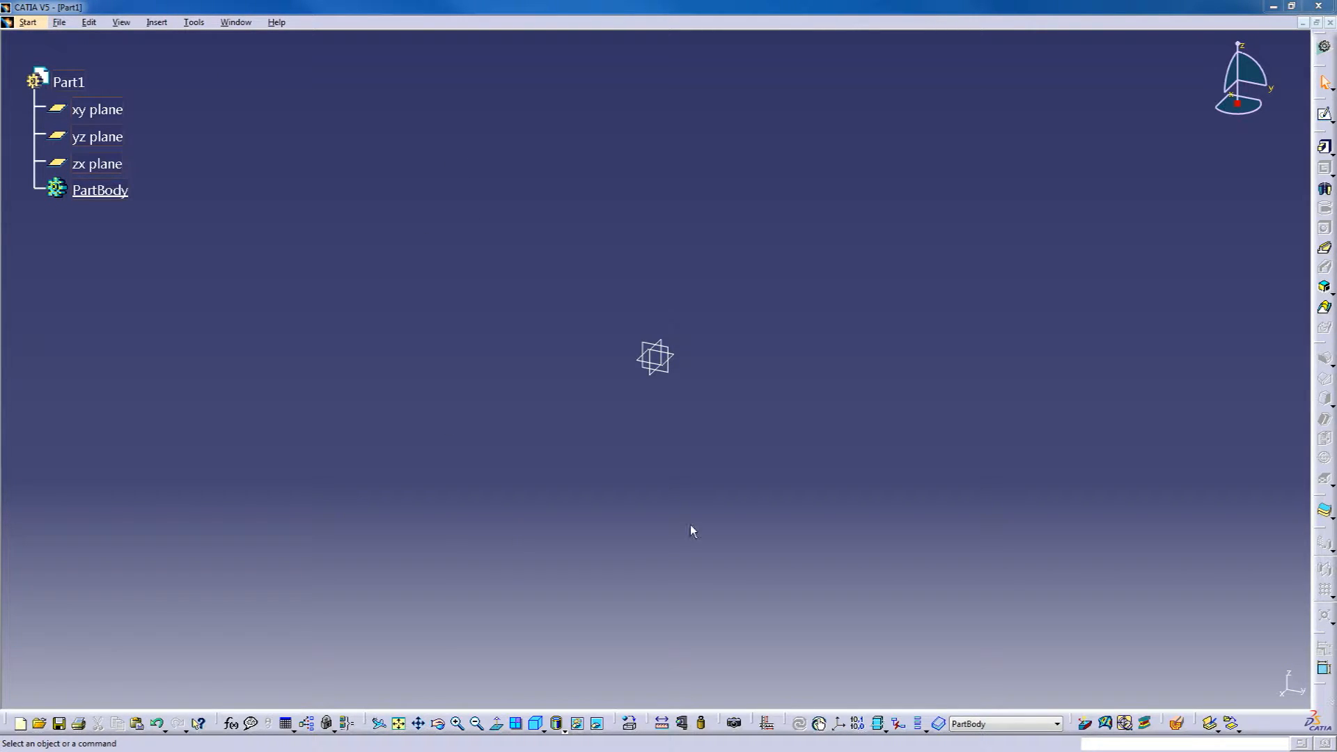
Start a new sketch on the xy plane and look at it square-on
left_click(674, 357)
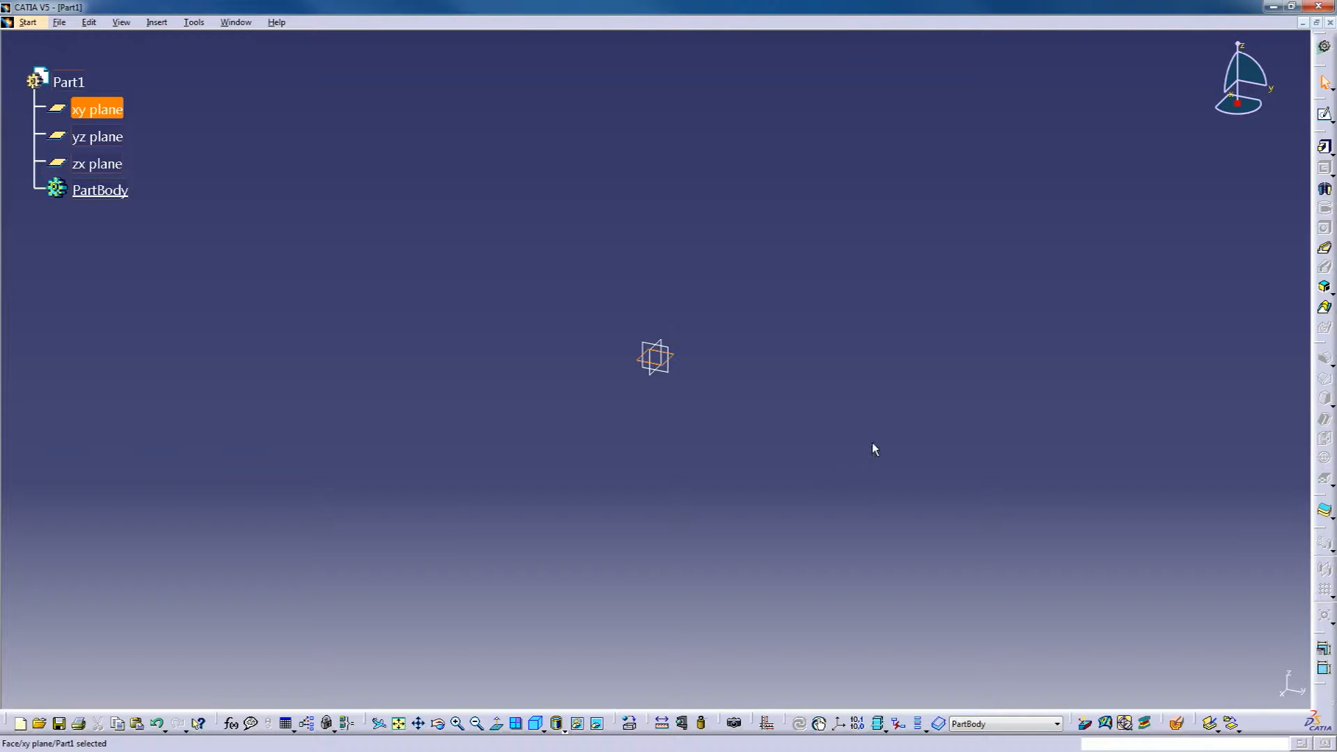
left_click(1325, 117)
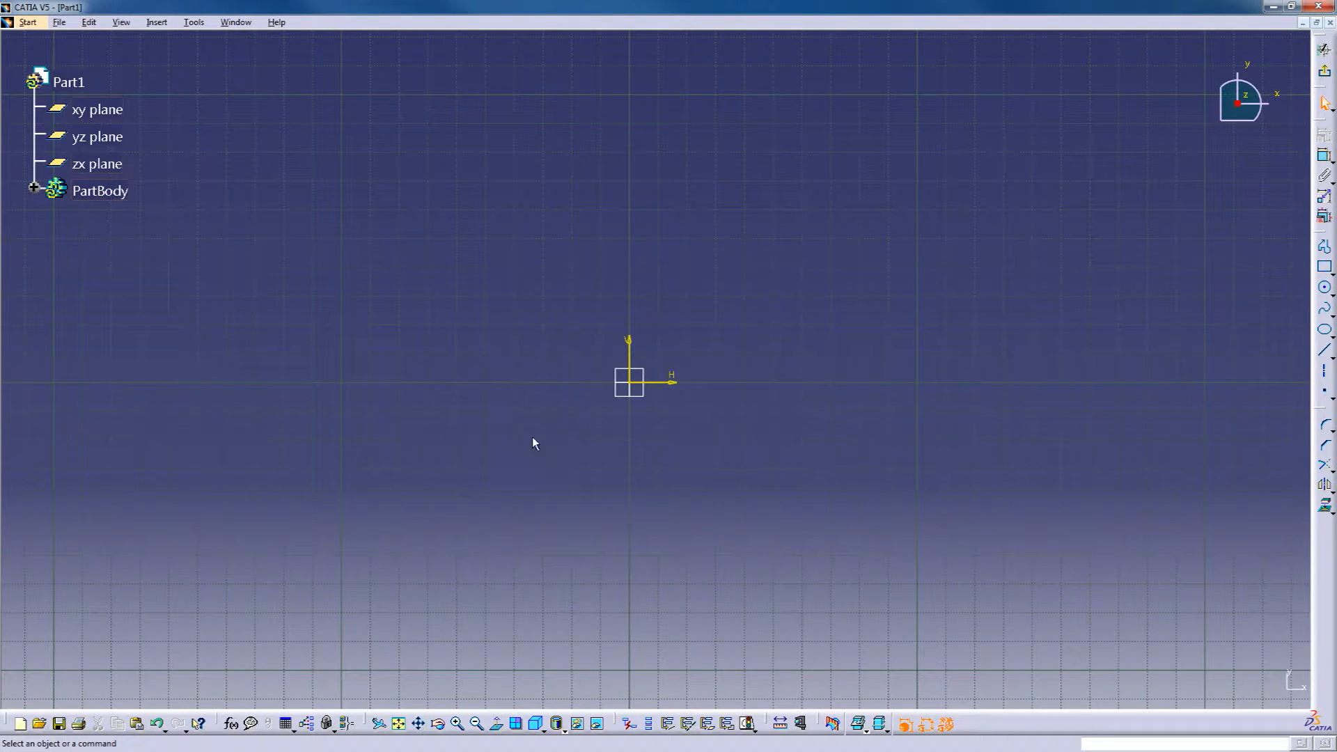
mouse_move(500, 460)
middle_mouse_down()
mouse_move(567, 448)
mouse_move(627, 460)
mouse_move(644, 504)
mouse_move(713, 445)
mouse_move(743, 387)
mouse_move(859, 361)
mouse_move(946, 364)
mouse_move(531, 394)
mouse_move(838, 411)
mouse_move(603, 427)
mouse_move(477, 457)
mouse_move(652, 435)
middle_mouse_up()
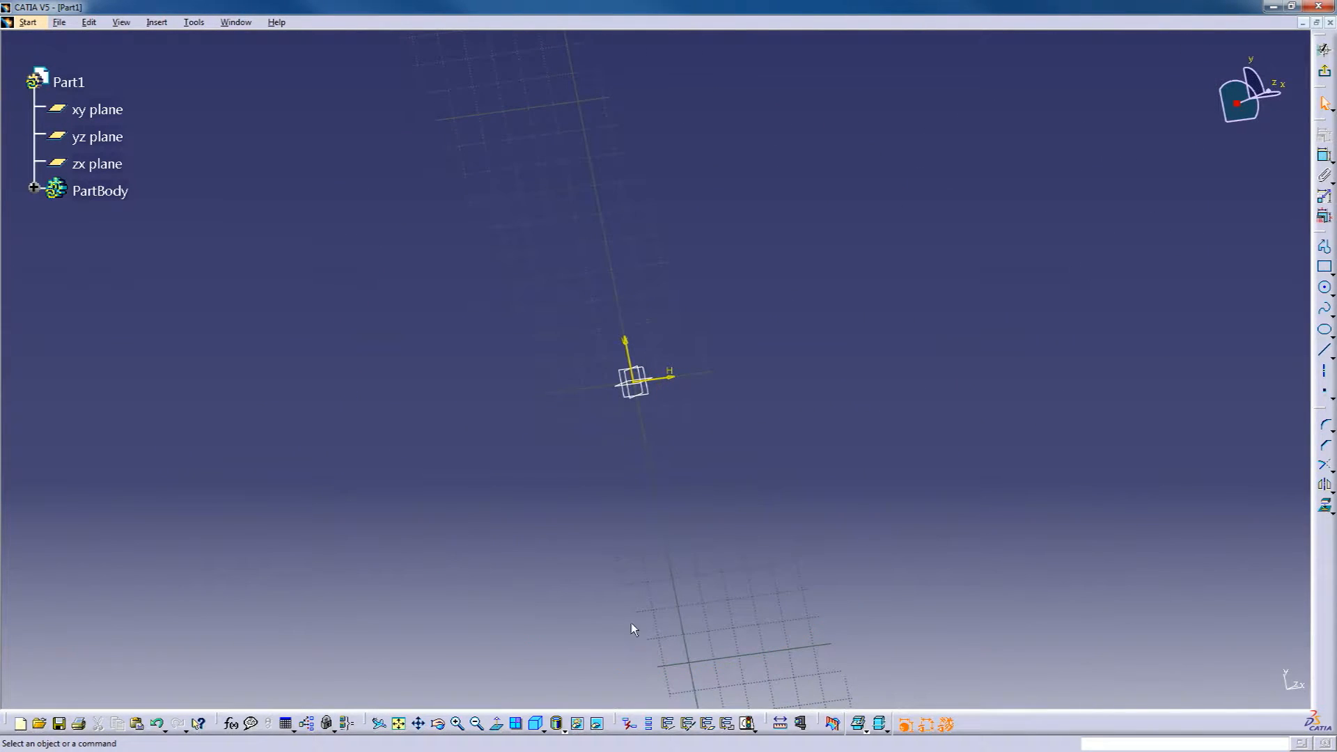
left_click(497, 727)
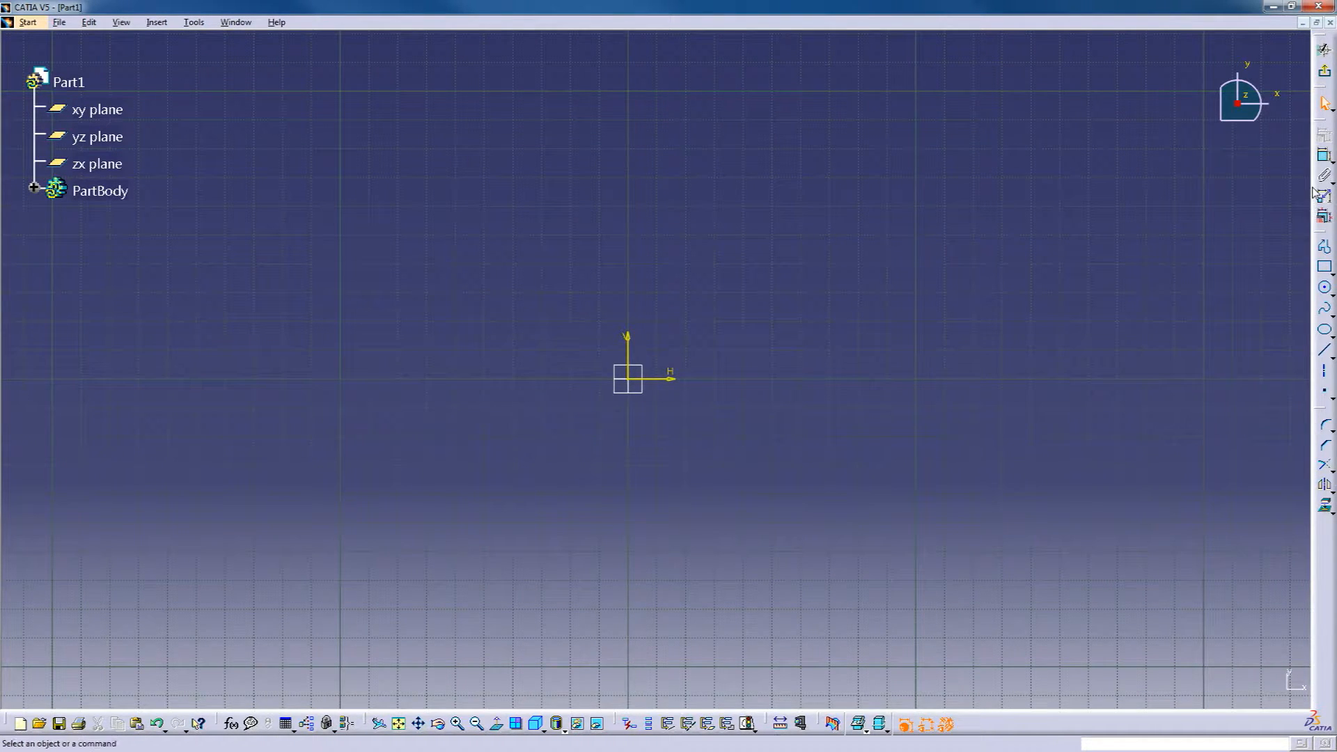
Sketch a circle about 5.5 in in diameter, centred on the sketch origin
left_click(1326, 290)
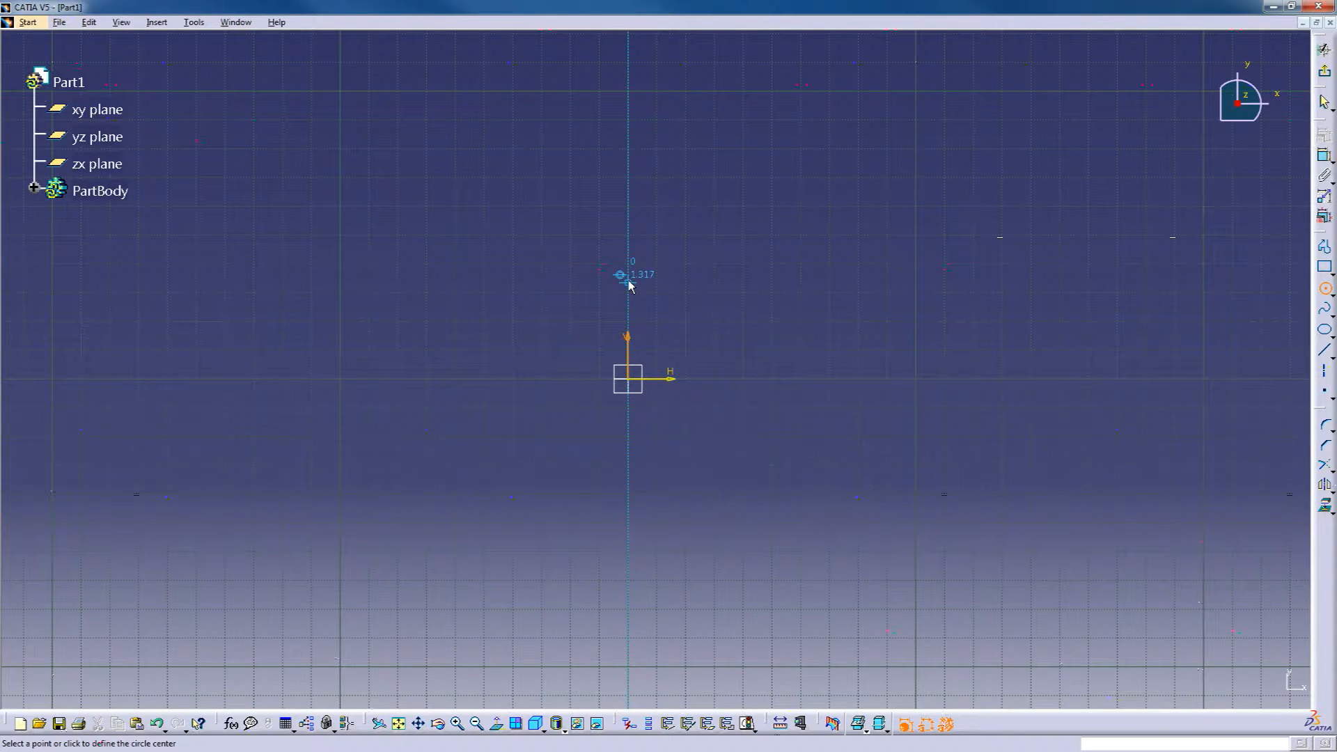
left_click(630, 379)
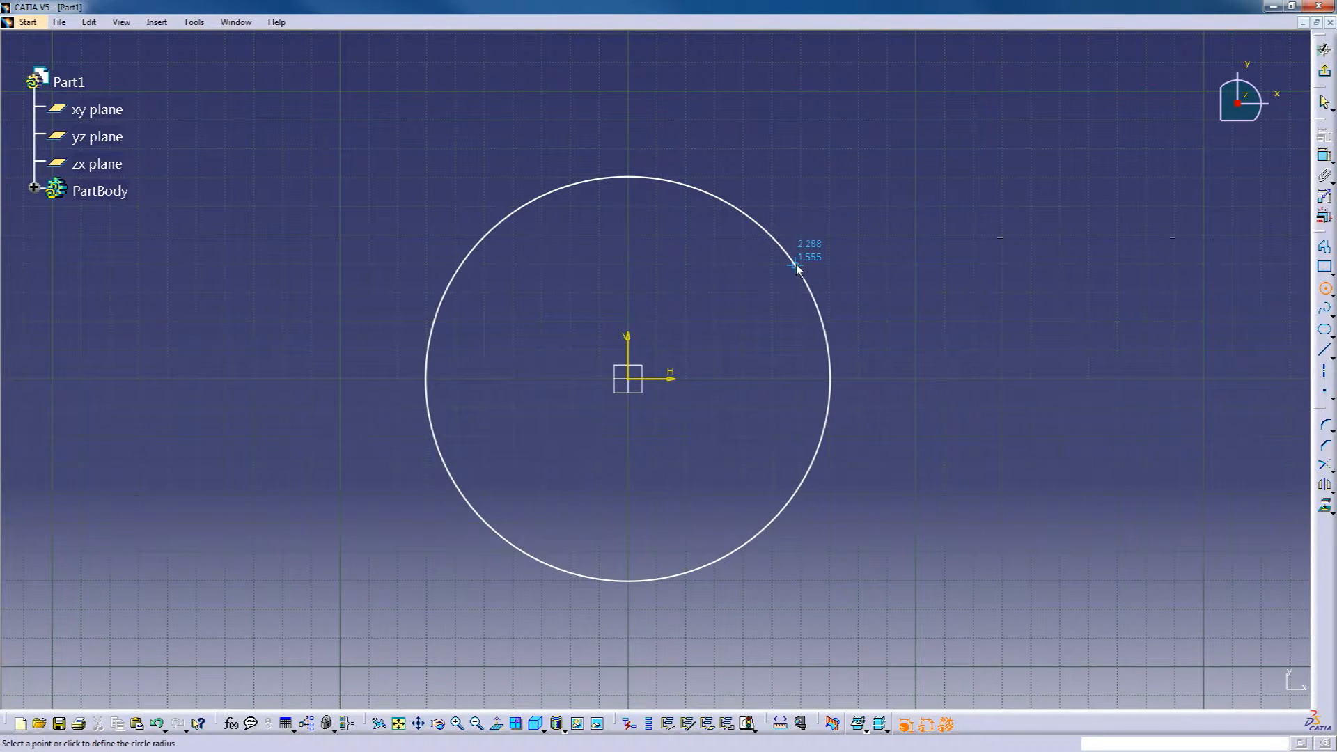
left_click(796, 266)
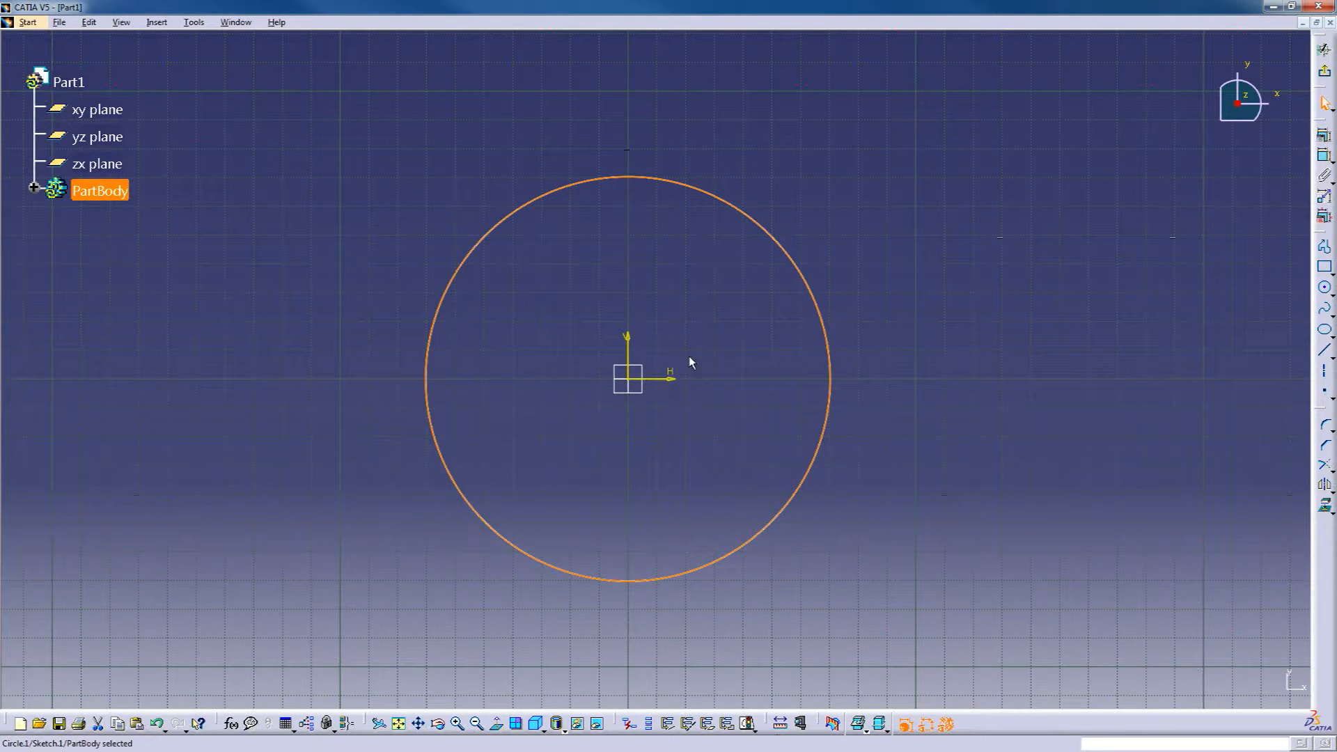
left_click(1008, 243)
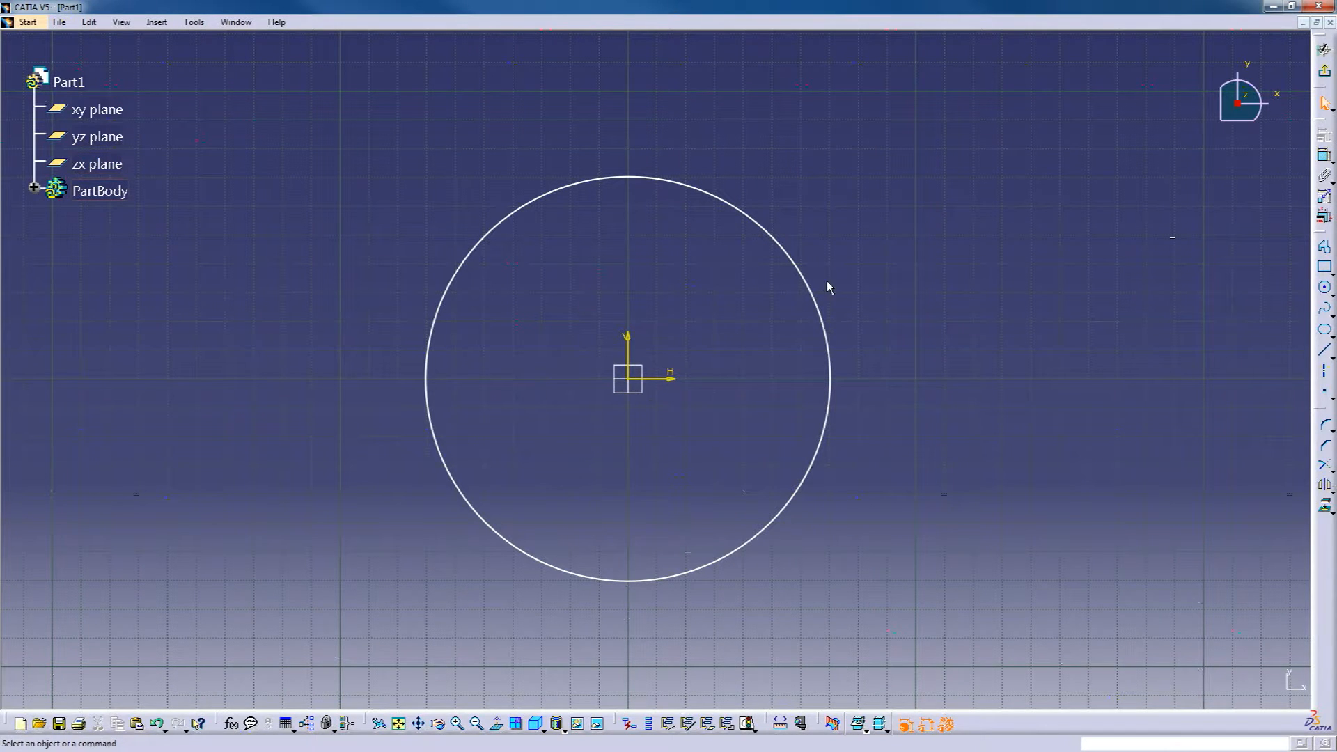
left_click(810, 291)
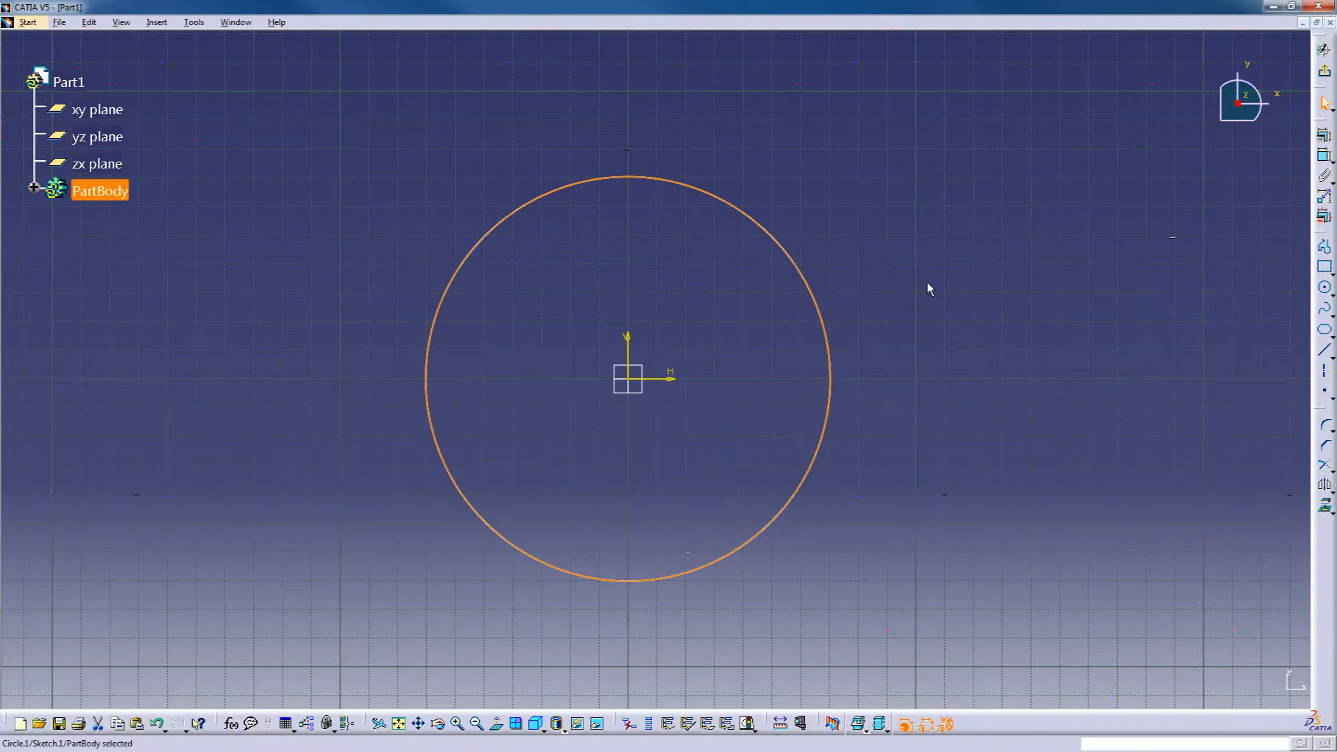
left_click(975, 245)
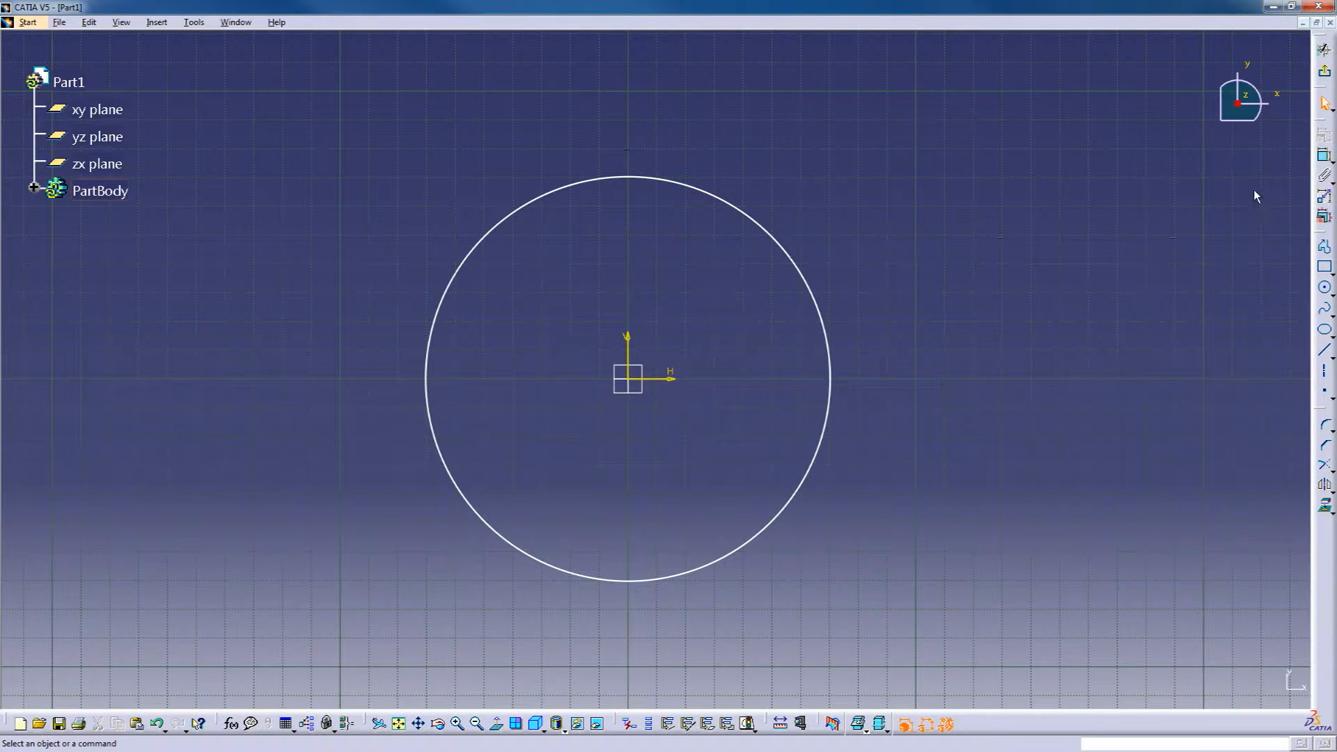
Dimension the circle's diameter and set it to 5 in
left_click(1324, 159)
left_click(804, 272)
left_click(850, 170)
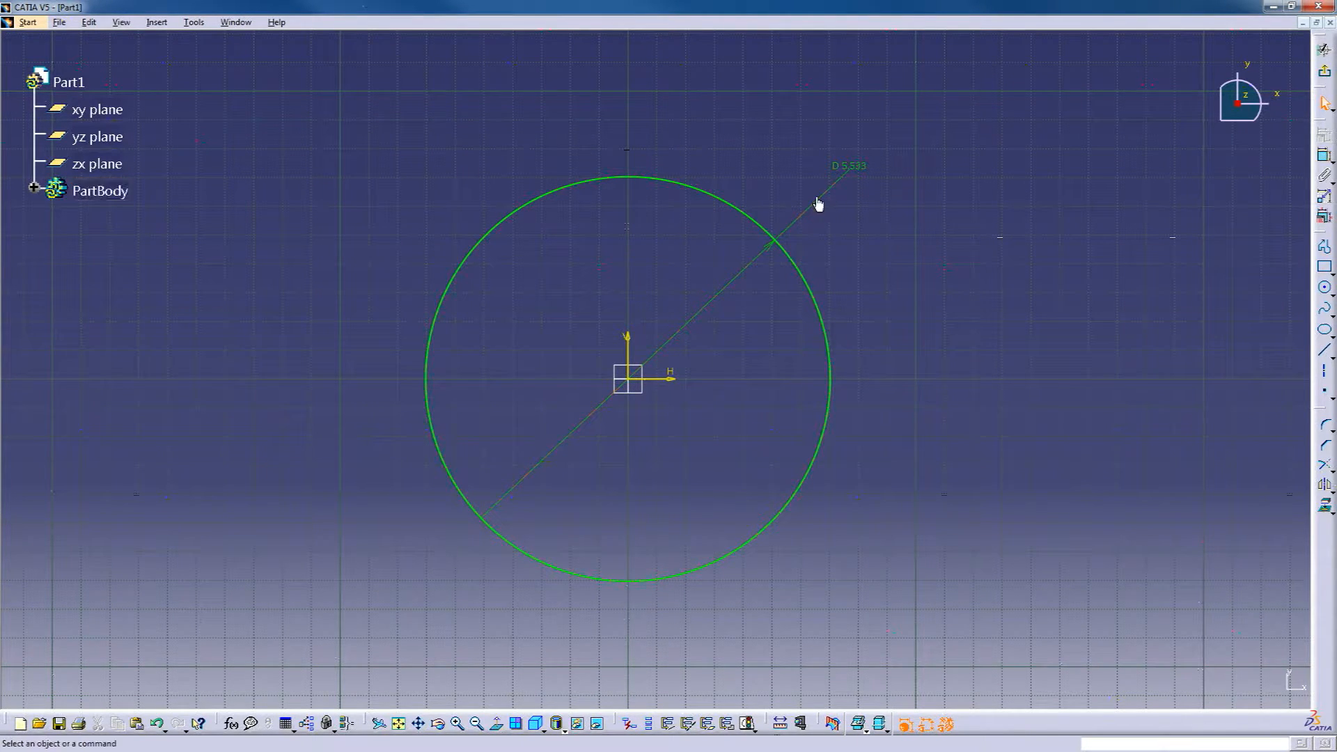
double_click(853, 169)
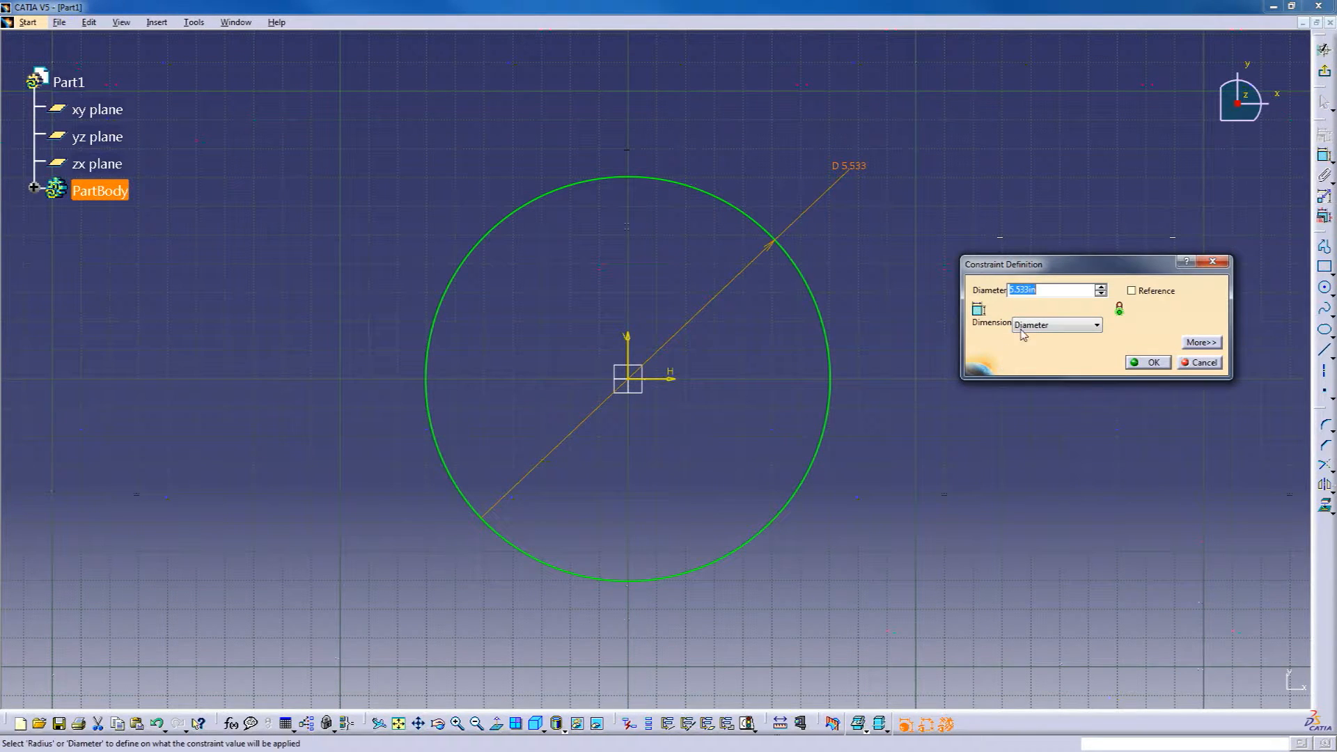
type("5")
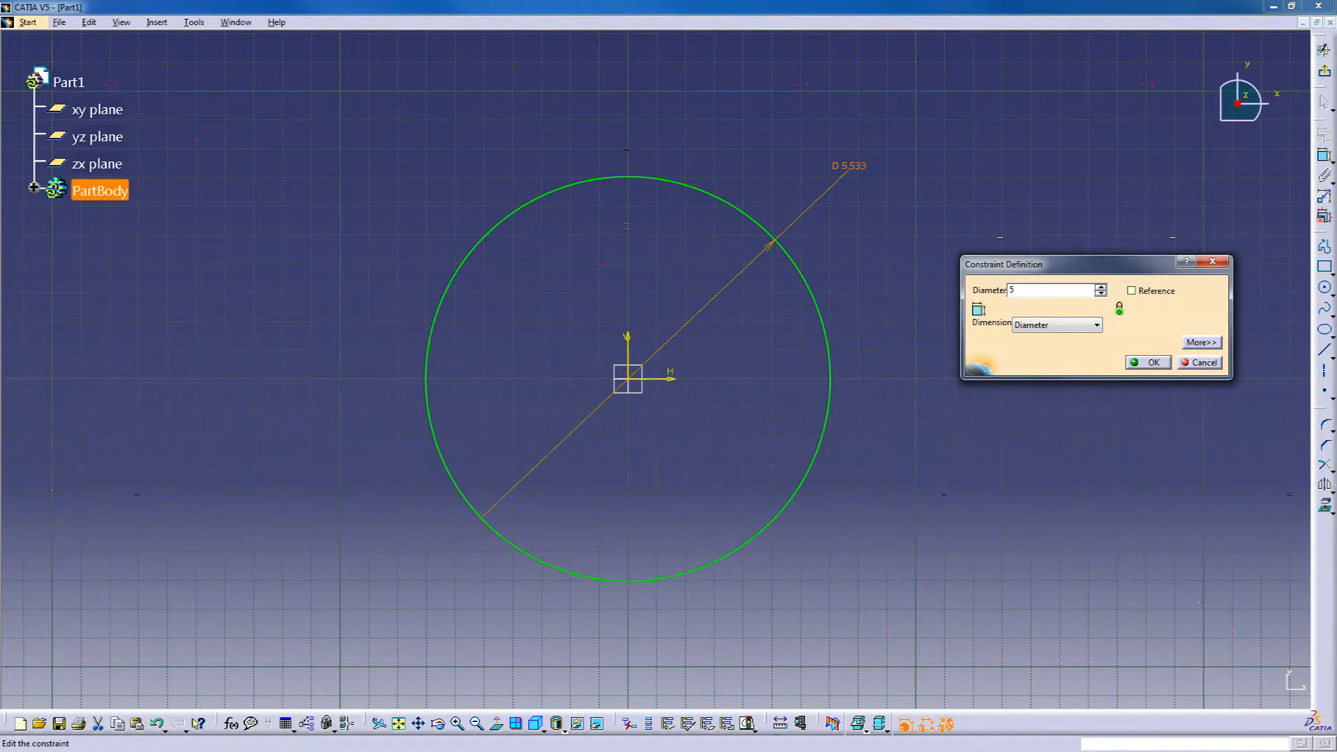
key("Return")
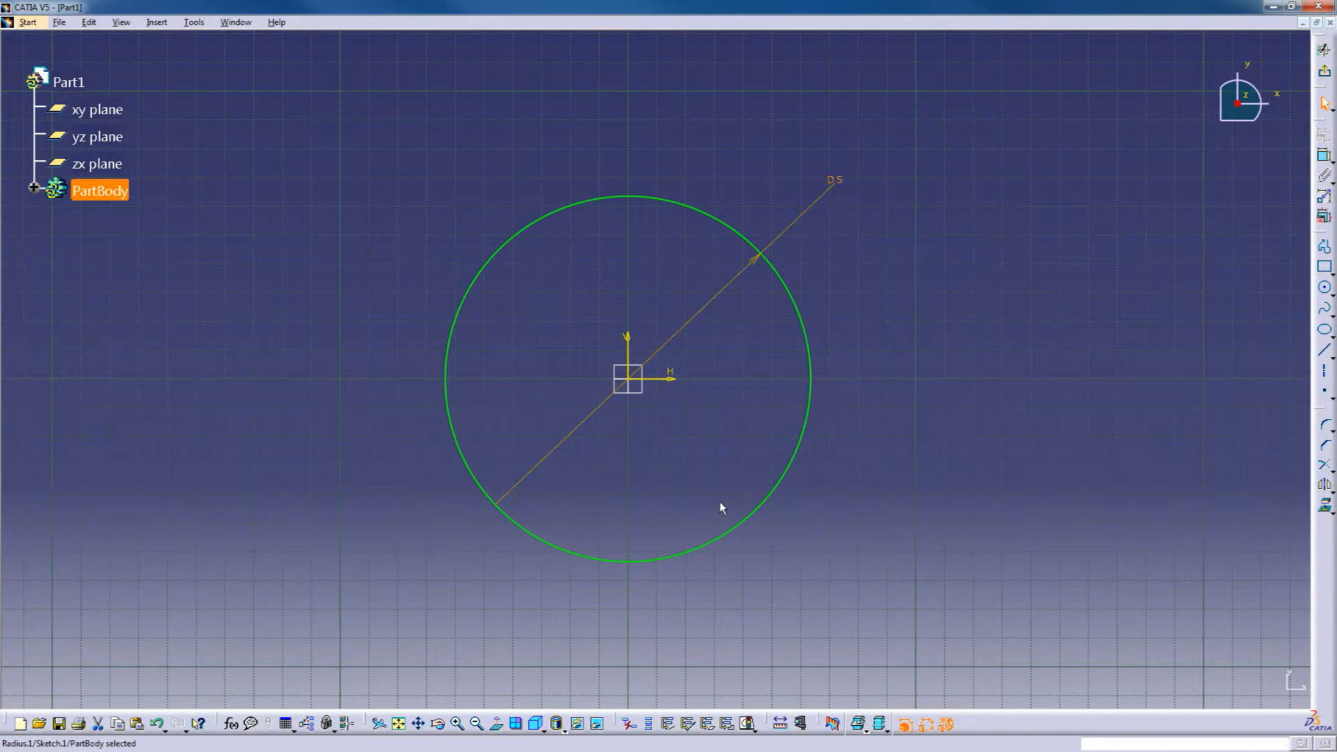
left_click(794, 303)
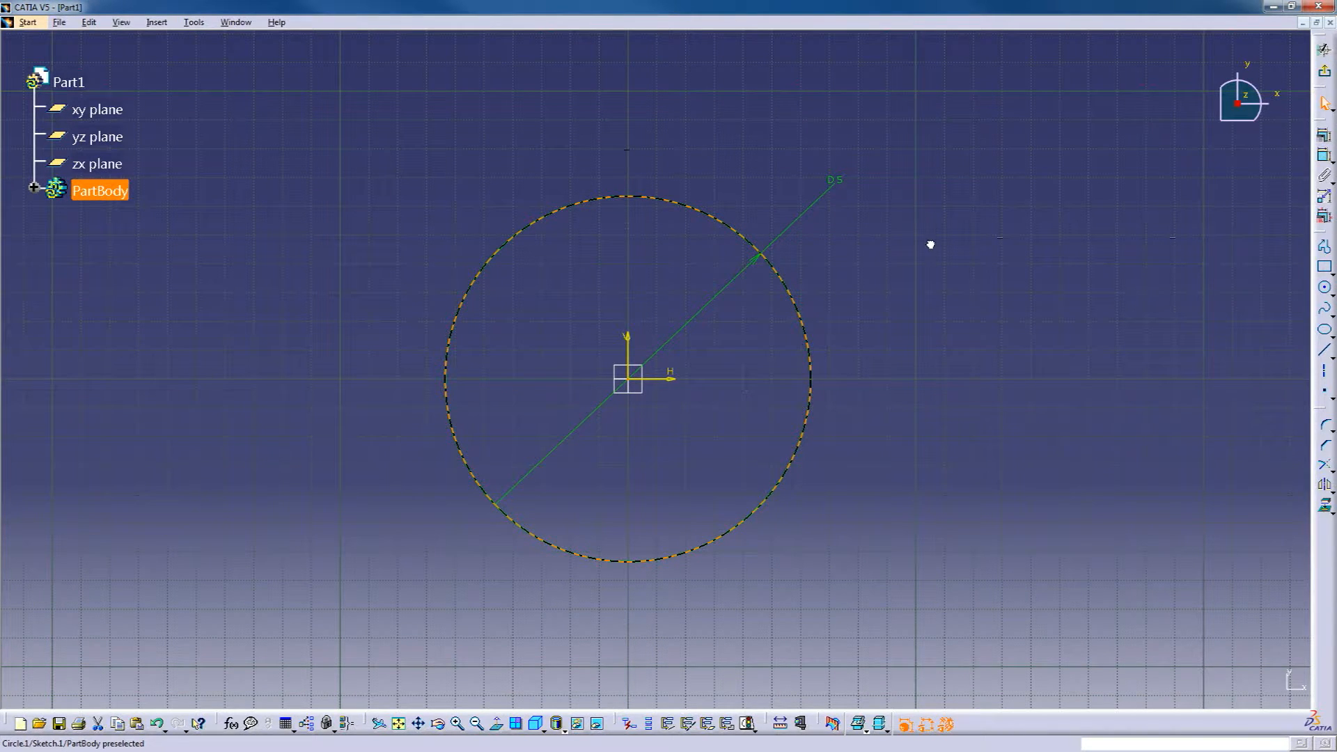
left_click(854, 278)
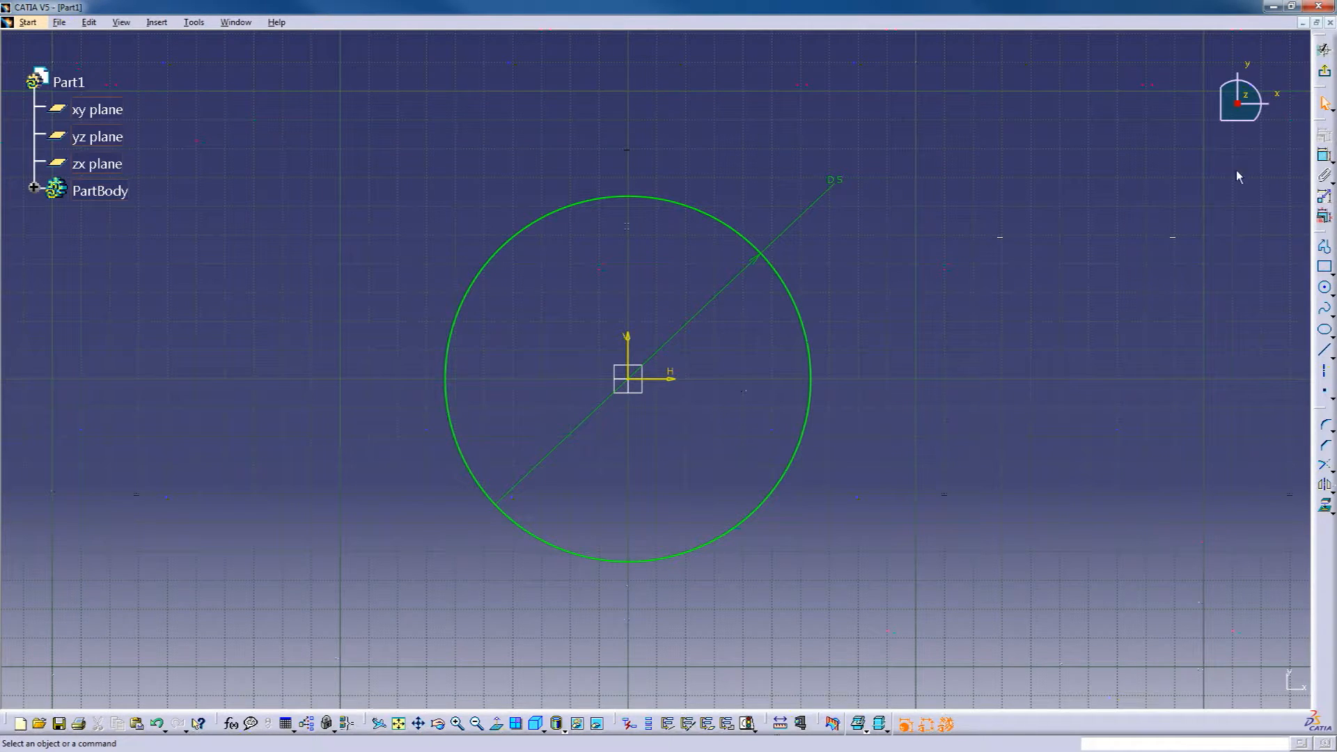
Exit the circle sketch and inspect its profile in the 3D view
left_click(1325, 76)
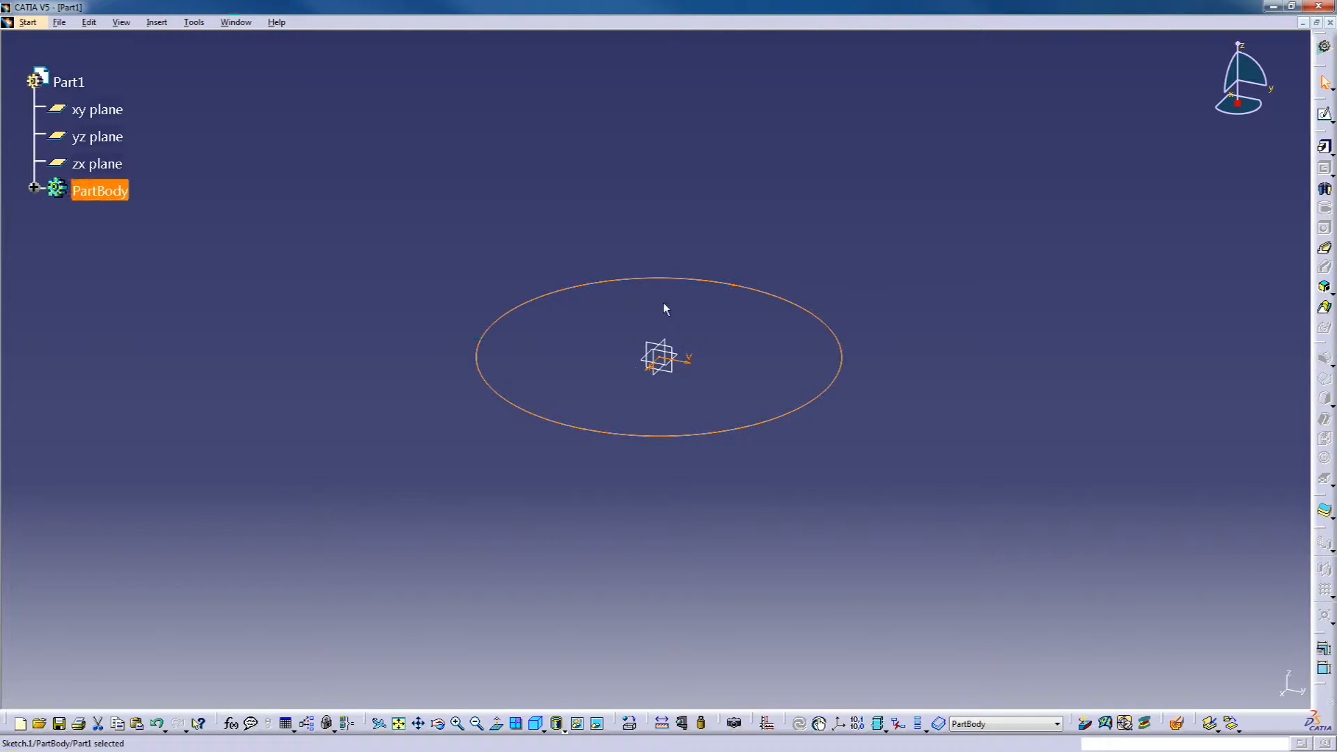
left_click(919, 178)
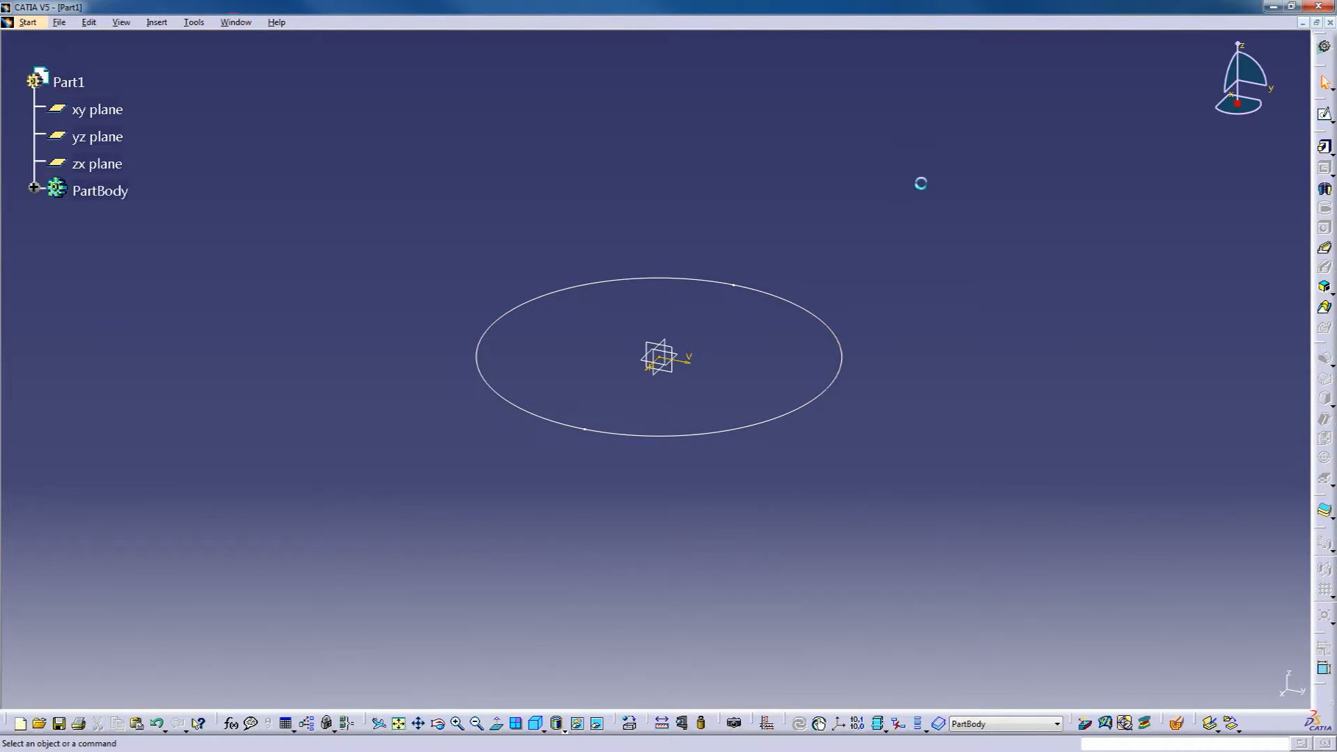
middle_click_drag(547, 365, 715, 291)
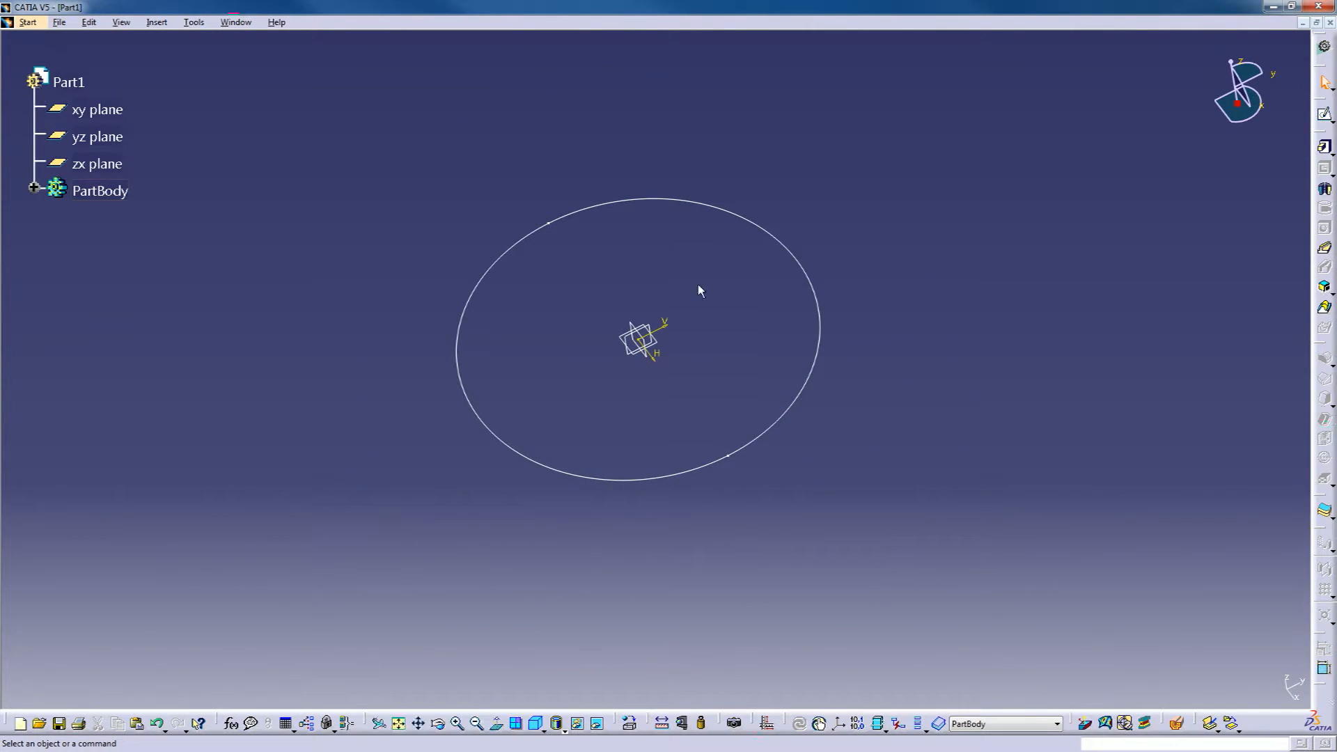
middle_click_drag(480, 376, 719, 299)
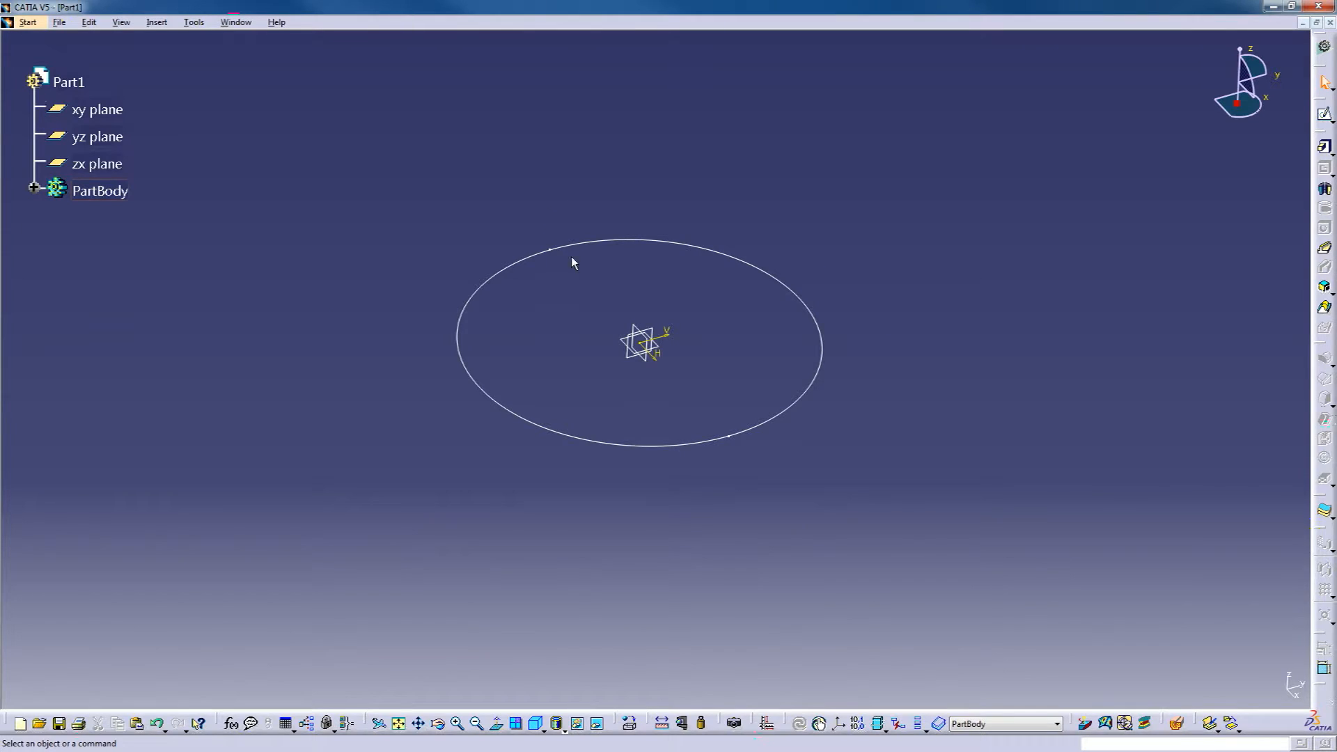
left_click(603, 246)
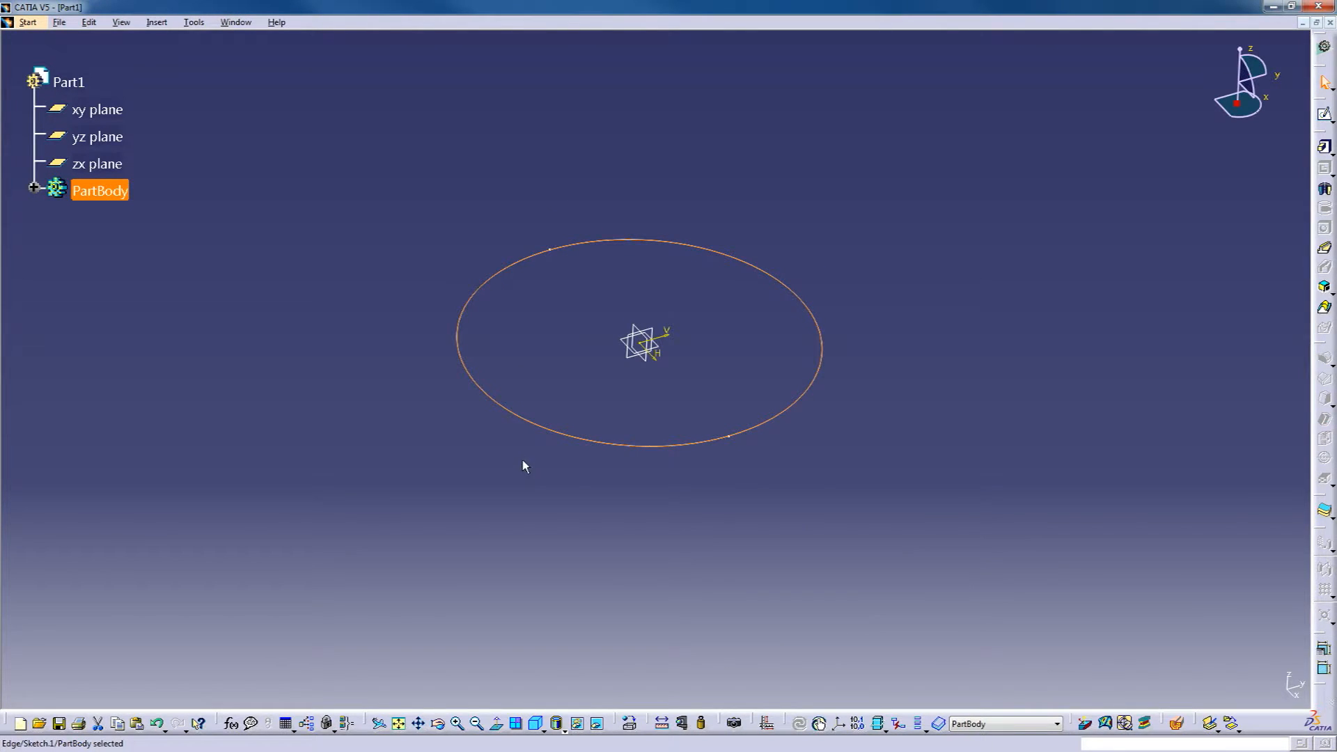
left_click(567, 304)
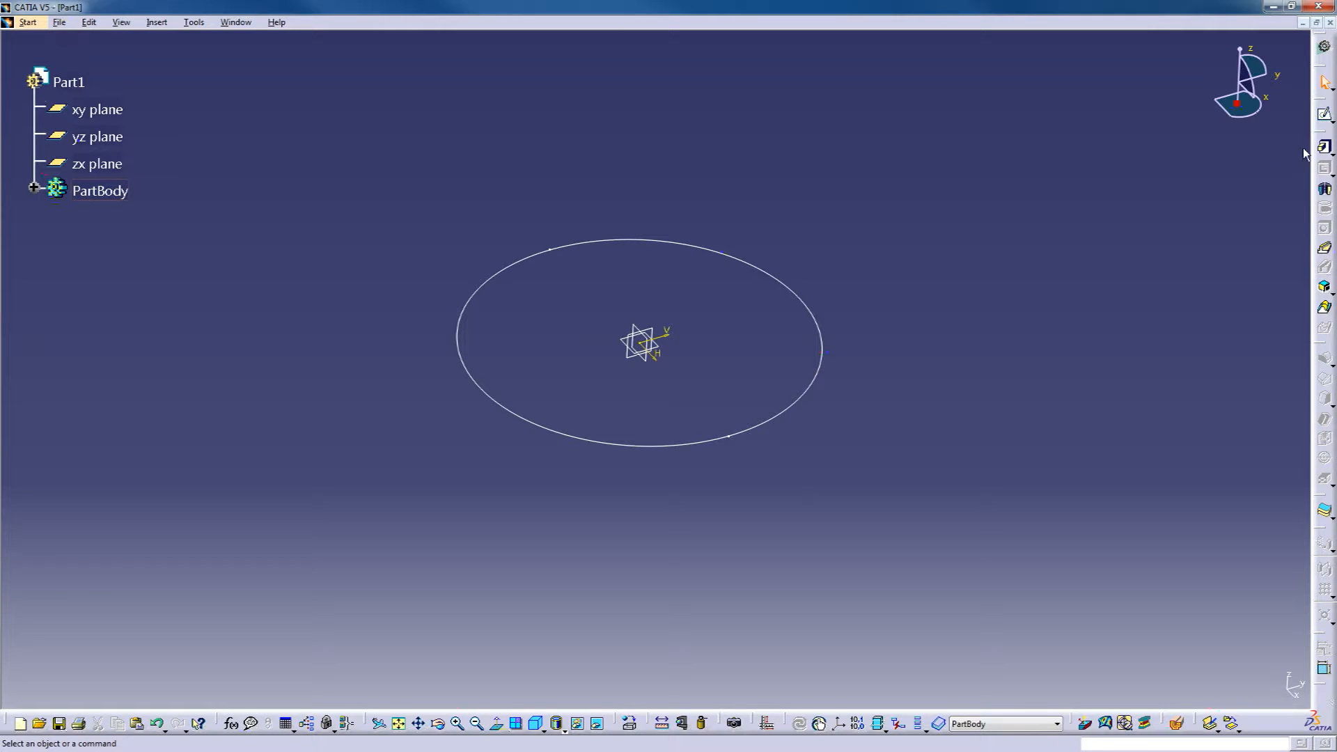
Pad the 5 in circle sketch to a length of 0.5 in
left_click(1325, 148)
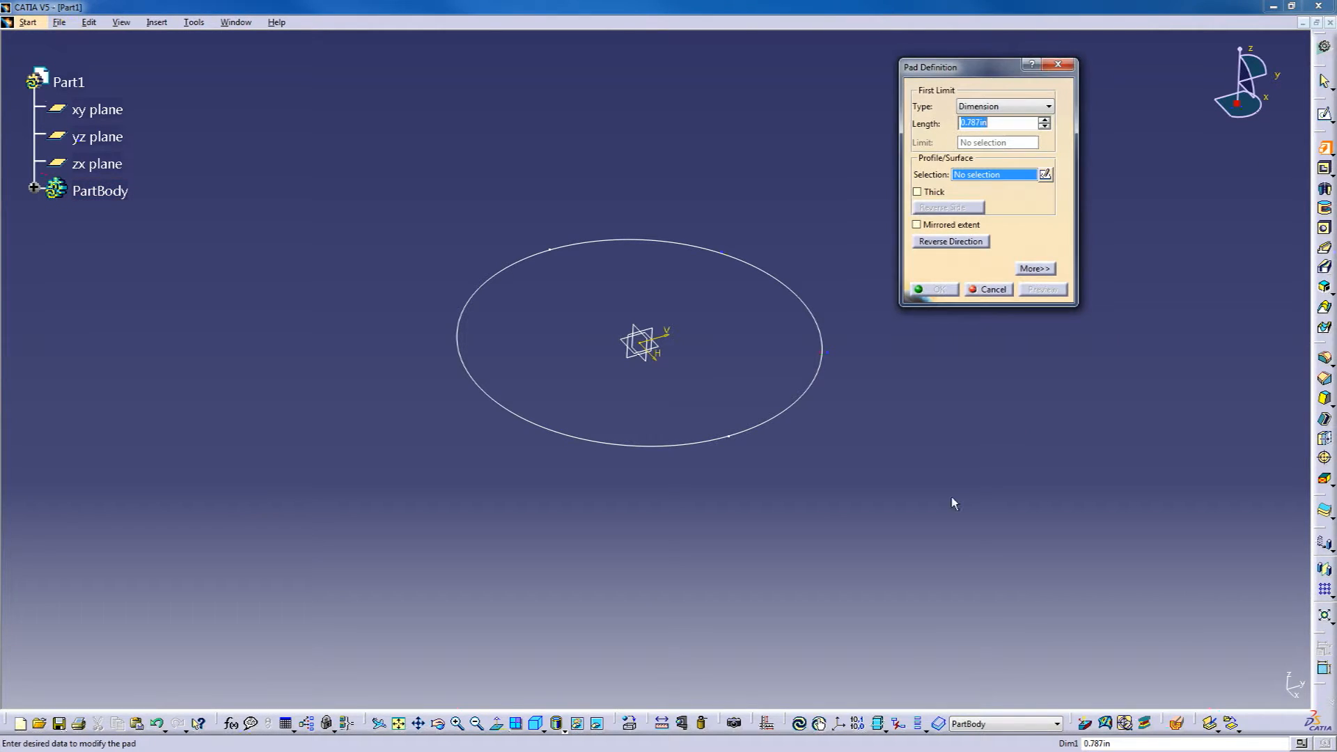
left_click_drag(1001, 71, 1026, 122)
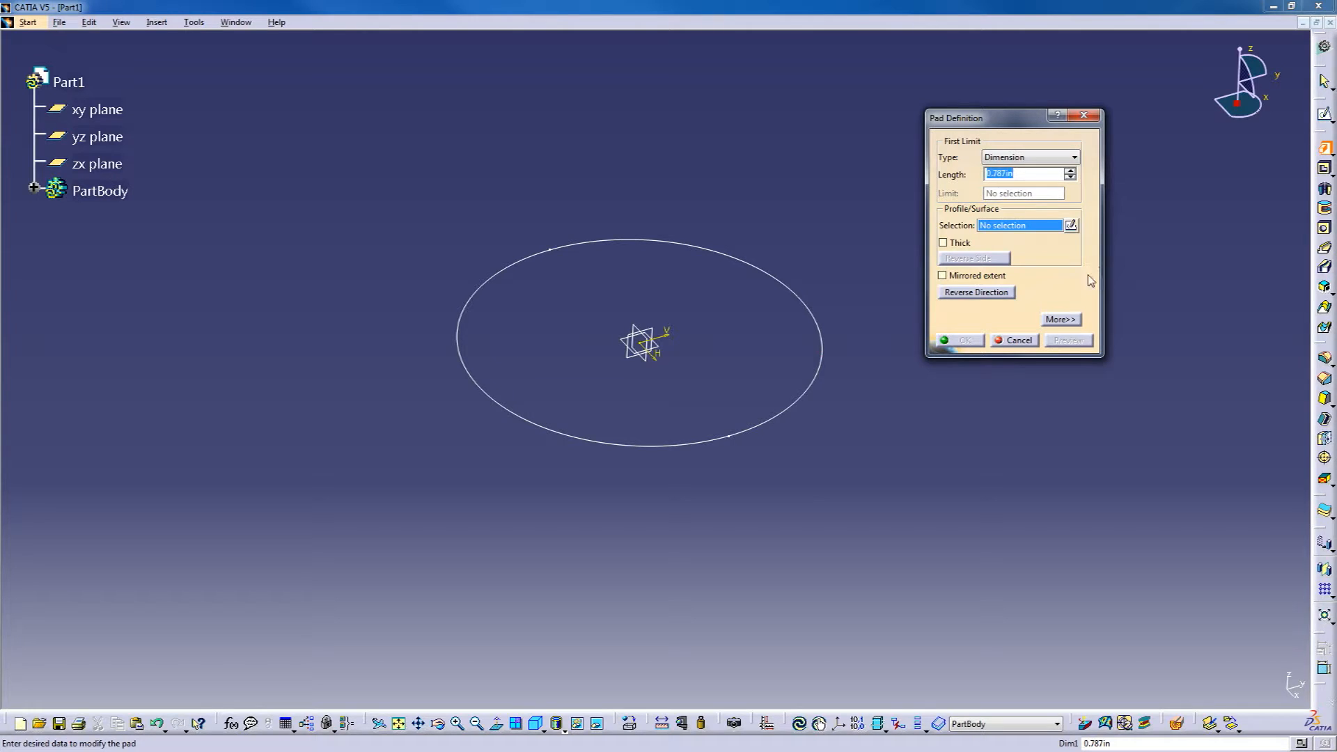
left_click(819, 319)
middle_click_drag(821, 486, 898, 390)
left_click(1019, 174)
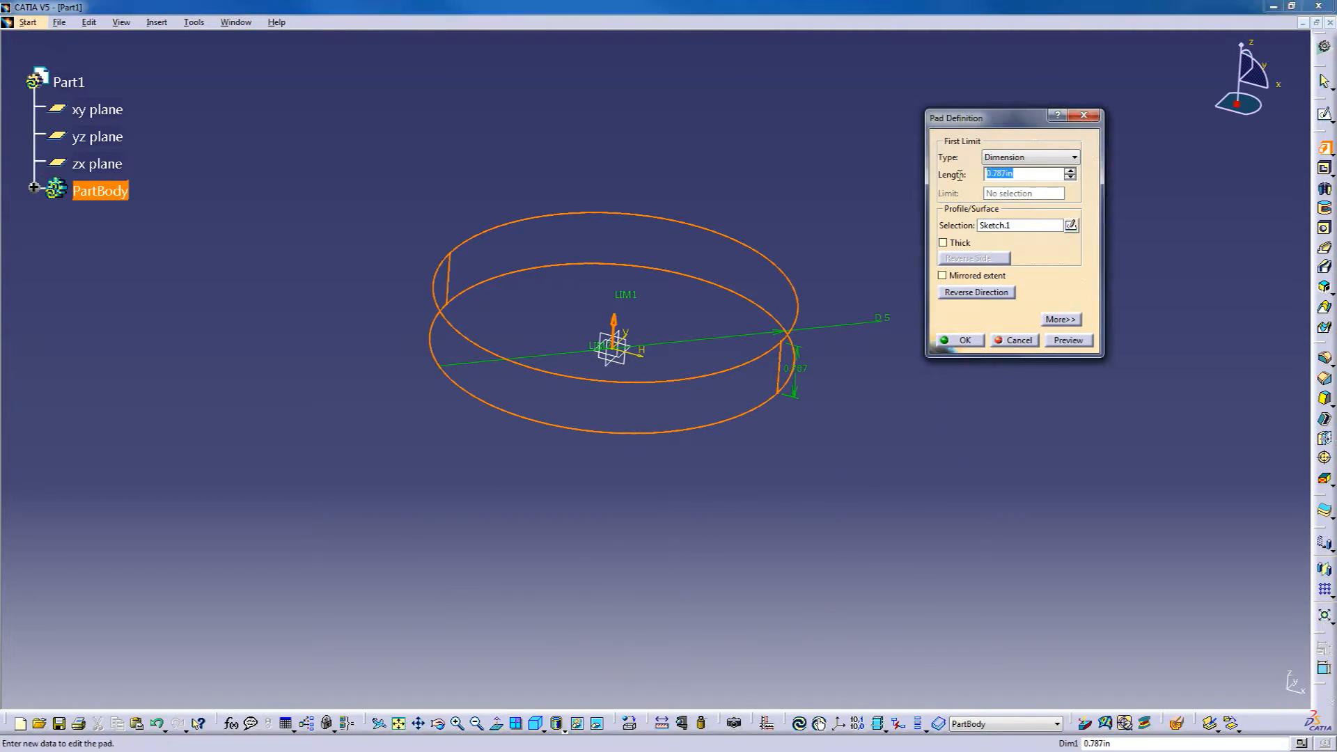
type(".5")
key("Return")
left_click(696, 539)
Examine the padded disc from several angles, checking the xy plane against its bottom and top faces
middle_click_drag(695, 539, 827, 580)
middle_click_drag(847, 527, 870, 476)
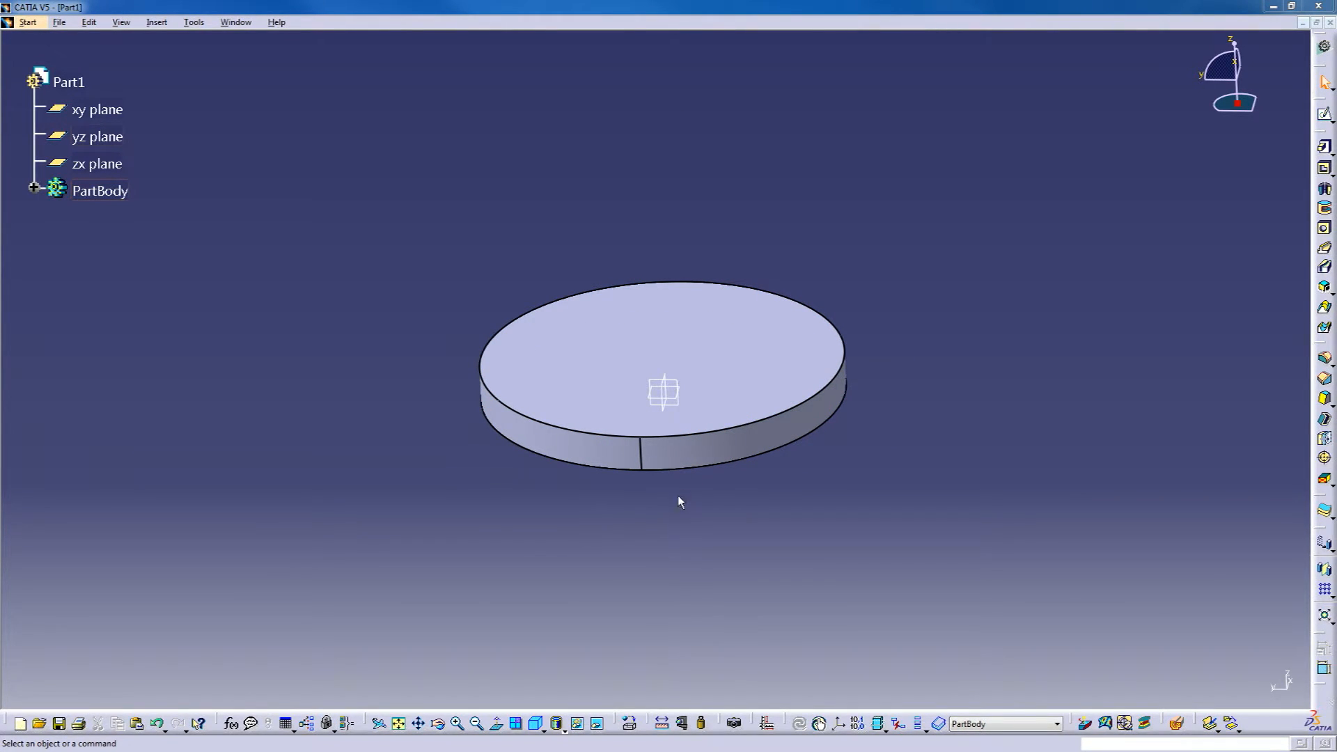
middle_click_drag(645, 512, 651, 390)
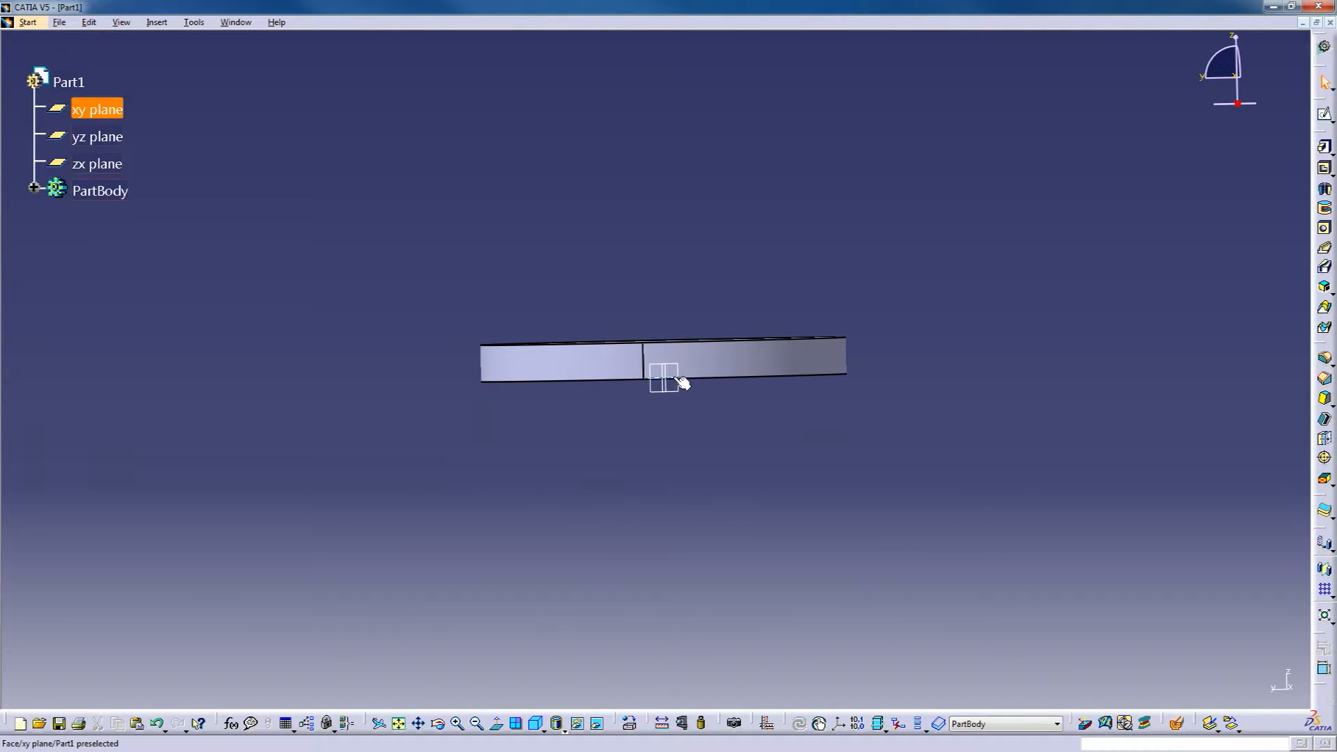
left_click(676, 378)
middle_click_drag(654, 447, 673, 369)
left_click(672, 369)
middle_click_drag(668, 454, 659, 633)
left_click(751, 329)
middle_click_drag(699, 554, 719, 605)
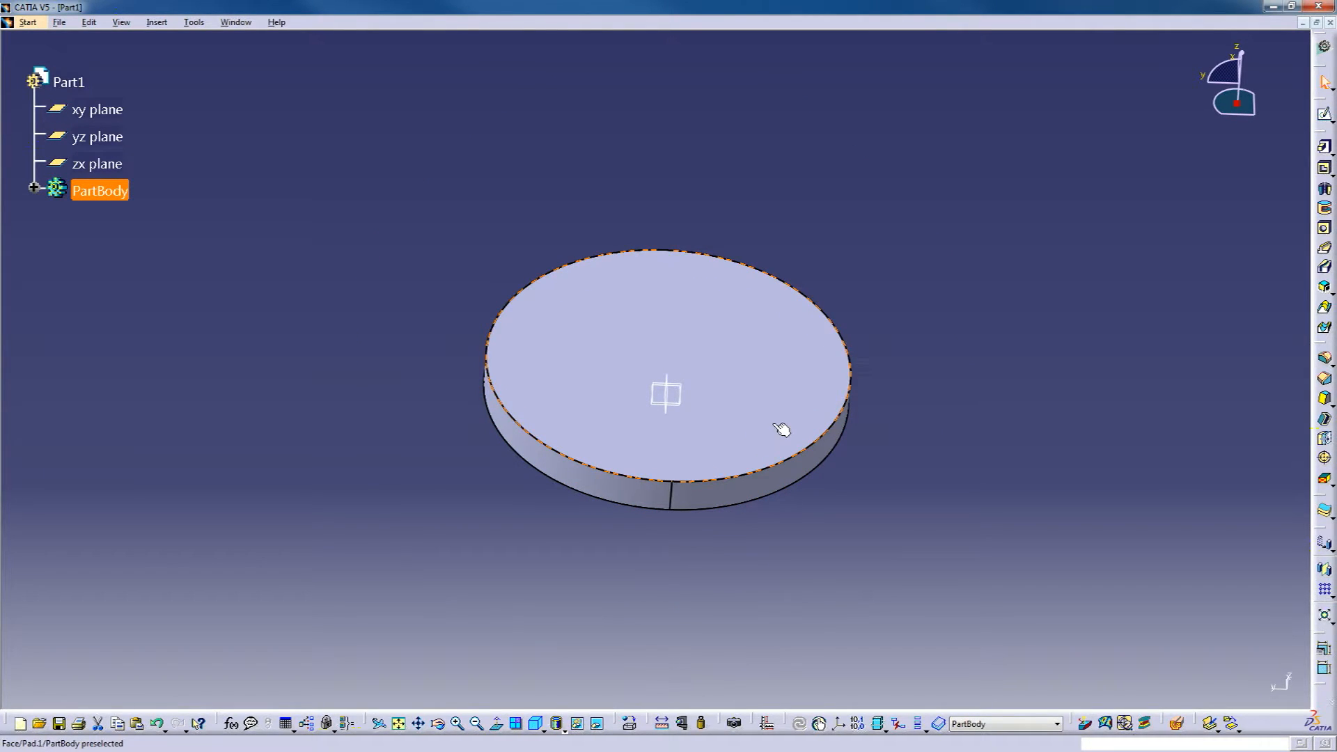
left_click(739, 393)
middle_click_drag(683, 680, 835, 444)
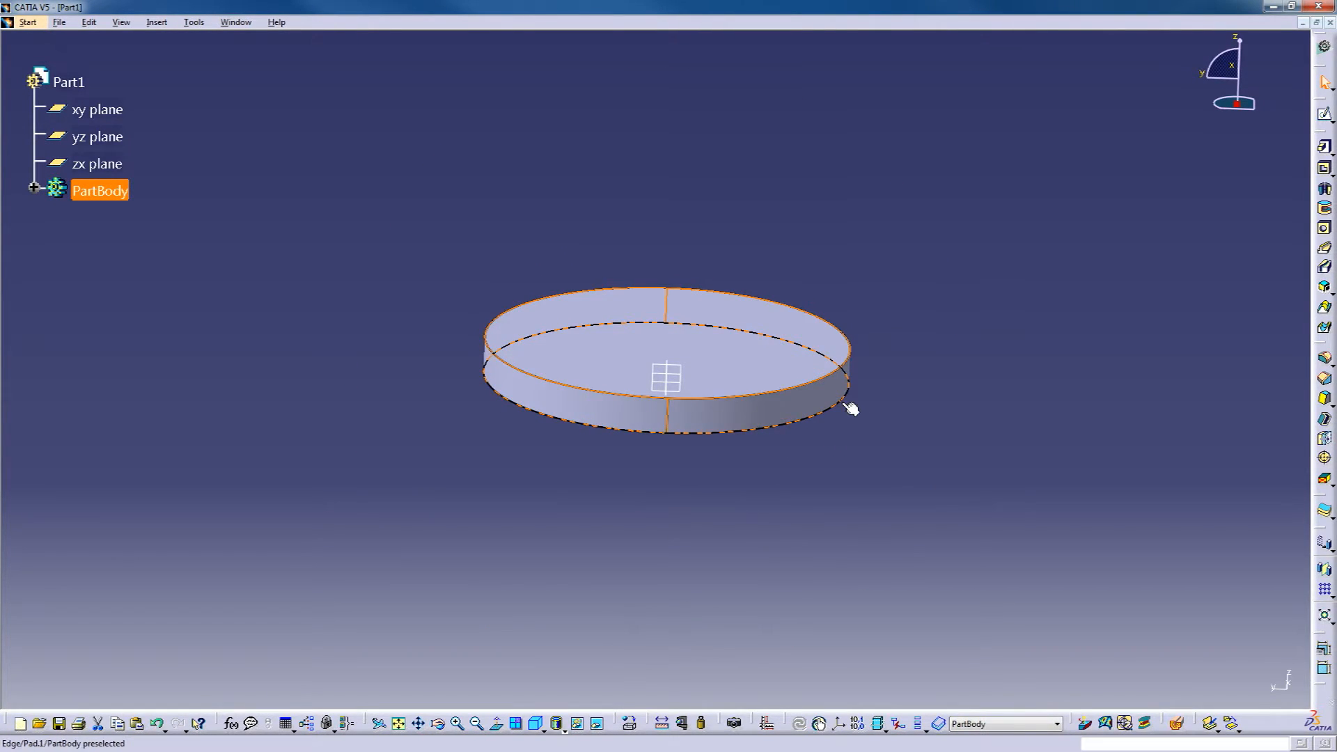
Select the disc's top face and expand PartBody in the specification tree down to the pad and its sketch
left_click(1325, 117)
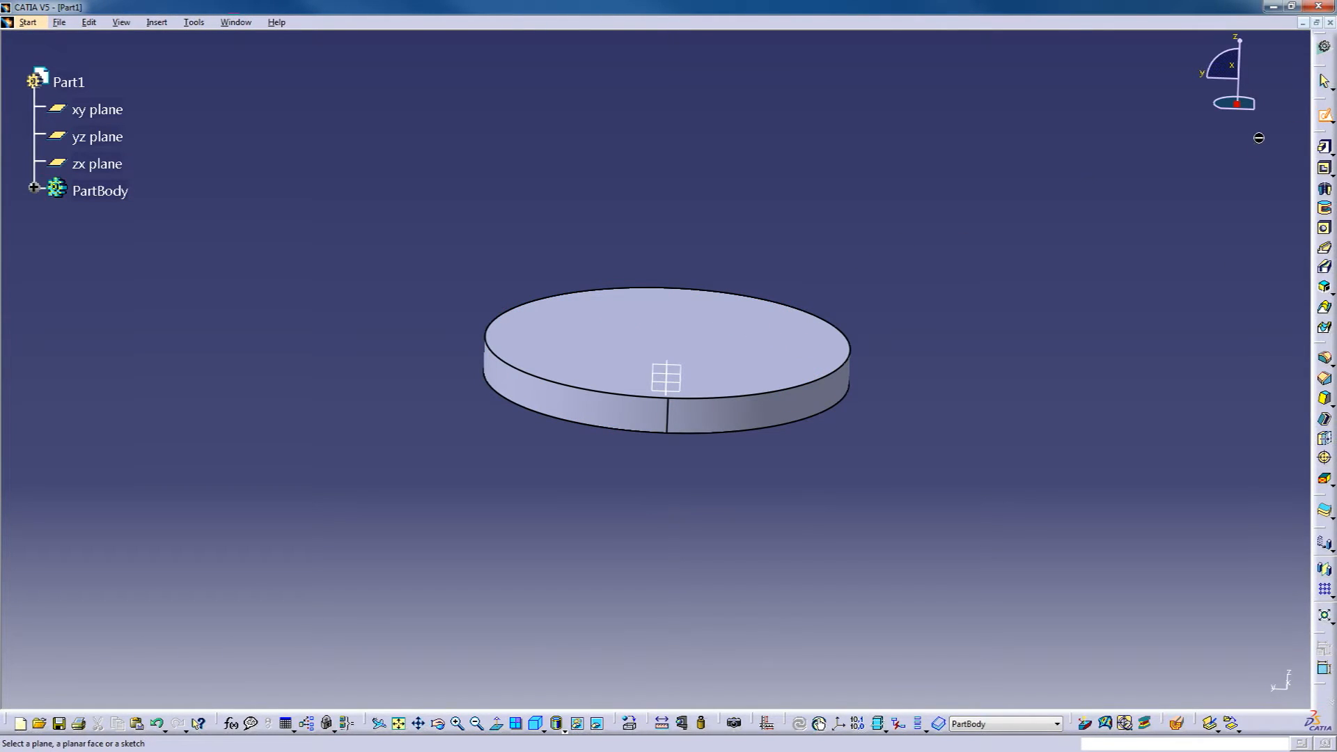
middle_click_drag(740, 508, 788, 585)
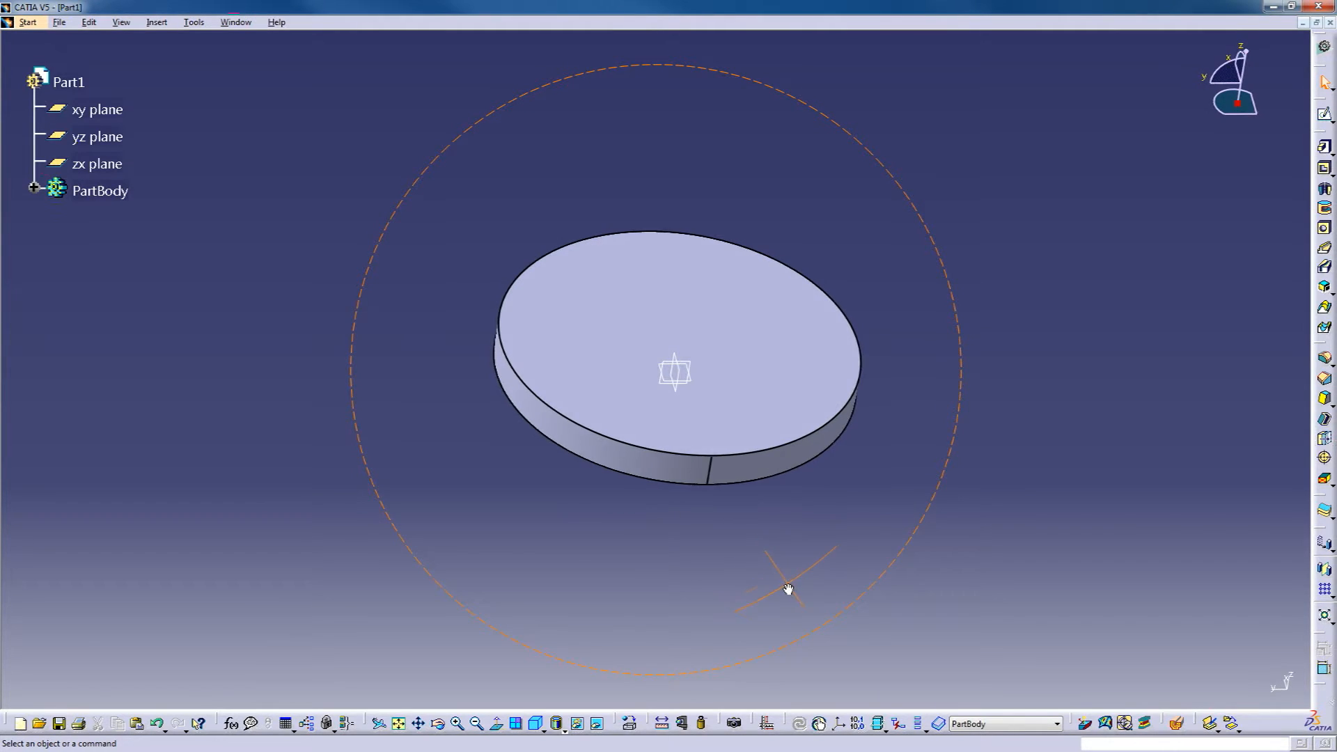
left_click(738, 302)
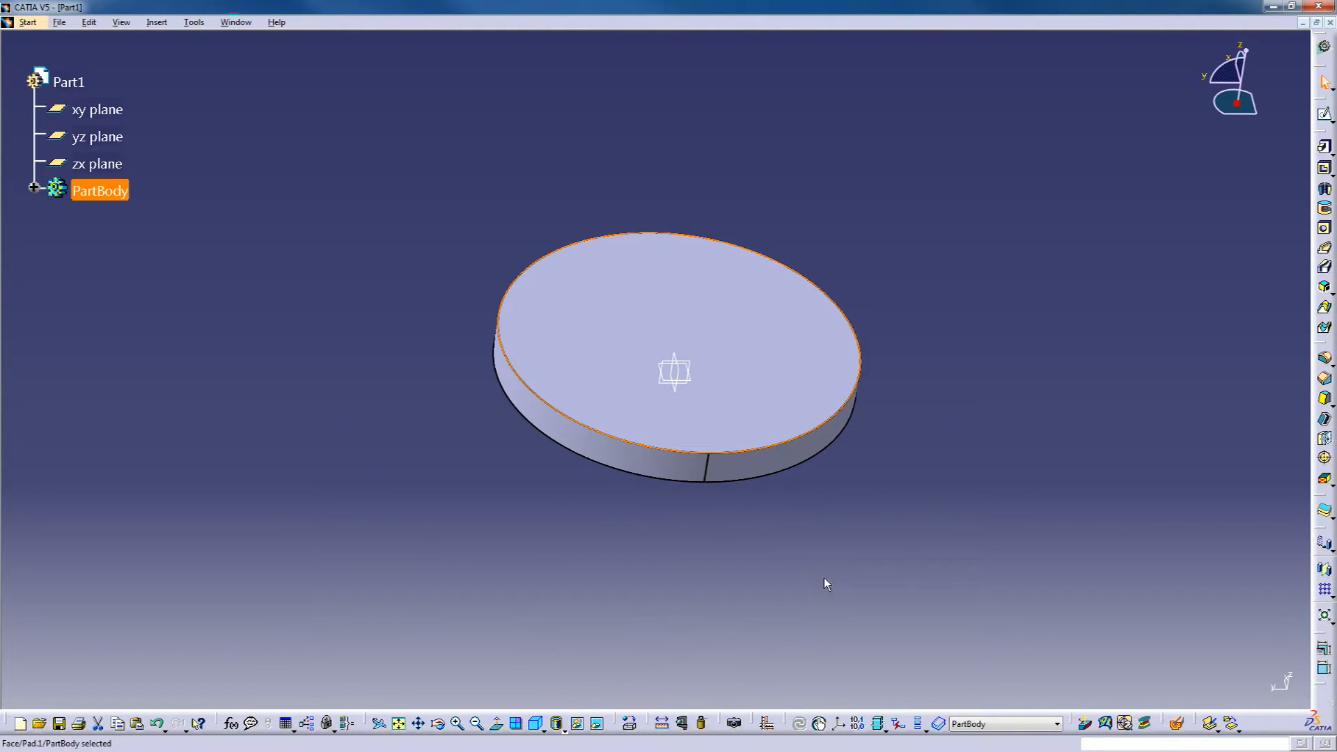
left_click(34, 188)
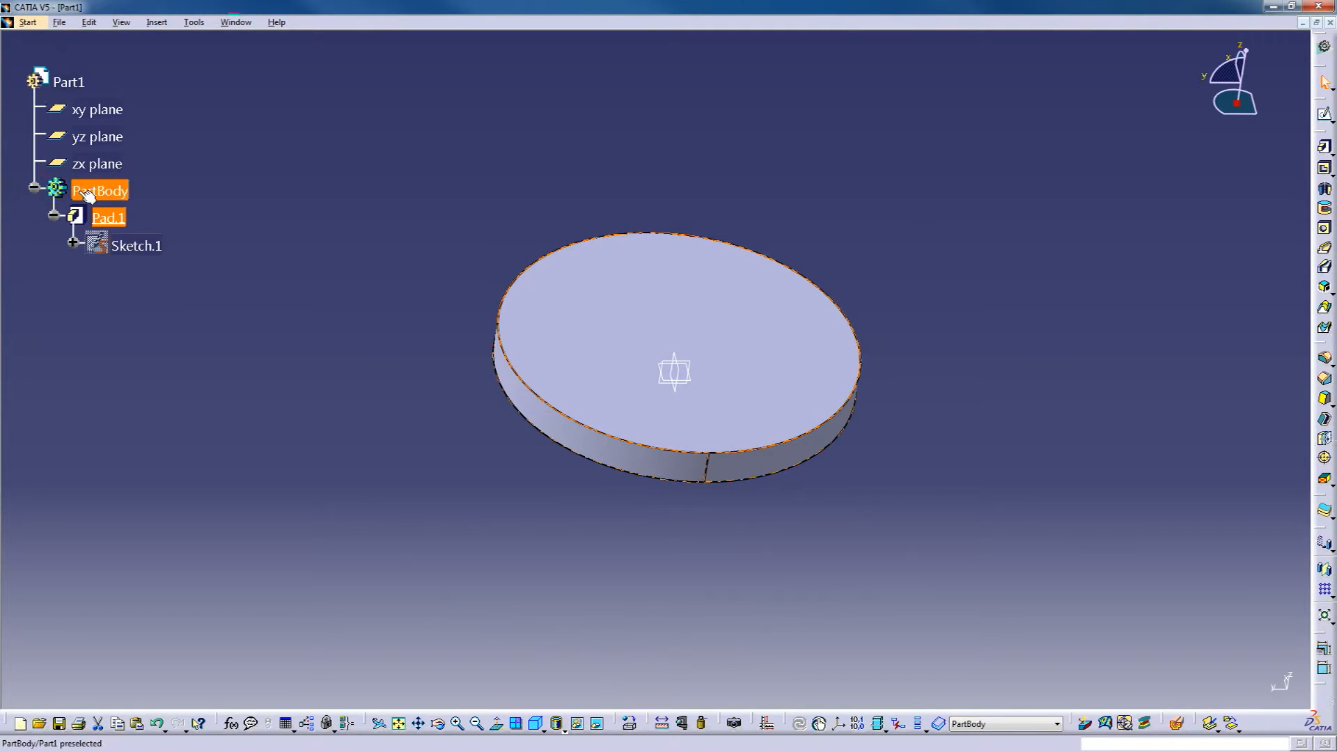
Start a new sketch on the top face of the disc
middle_click_drag(597, 567, 723, 428)
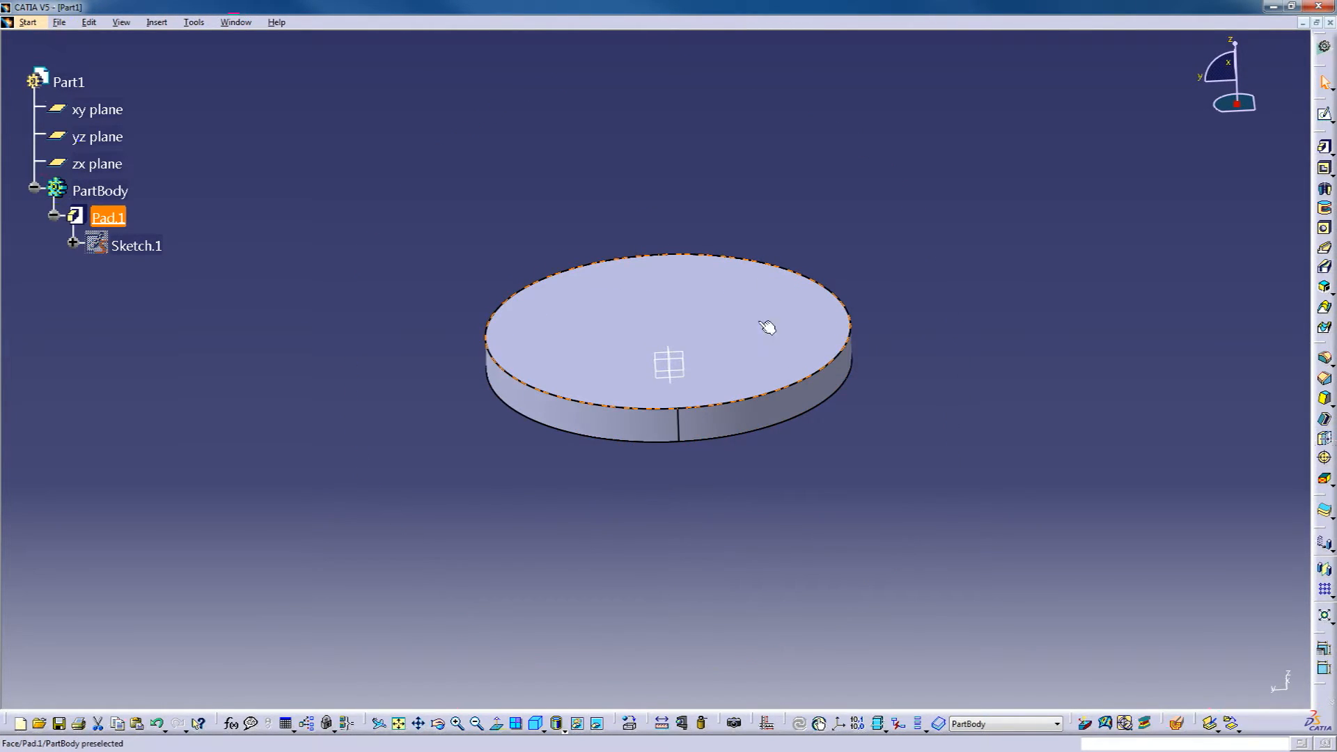
left_click(721, 436)
middle_click_drag(668, 582, 701, 492)
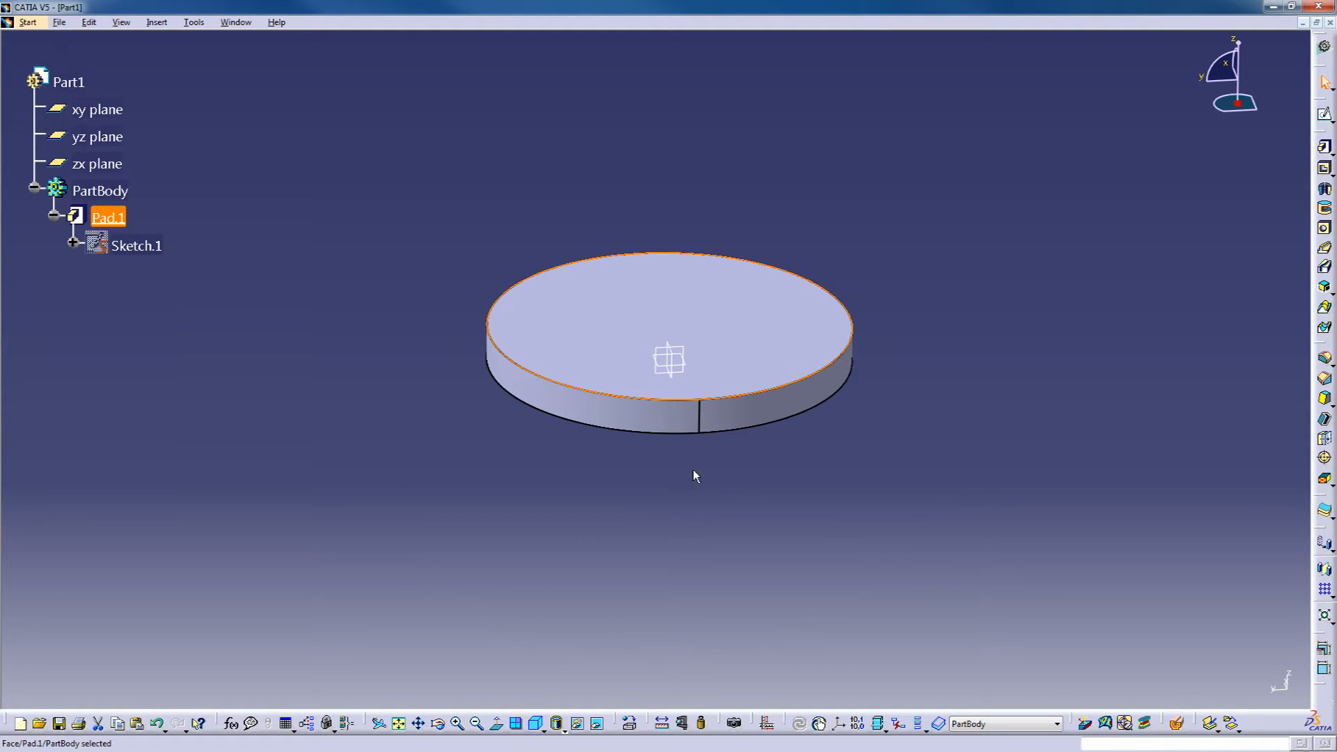
middle_click_drag(610, 443, 721, 539)
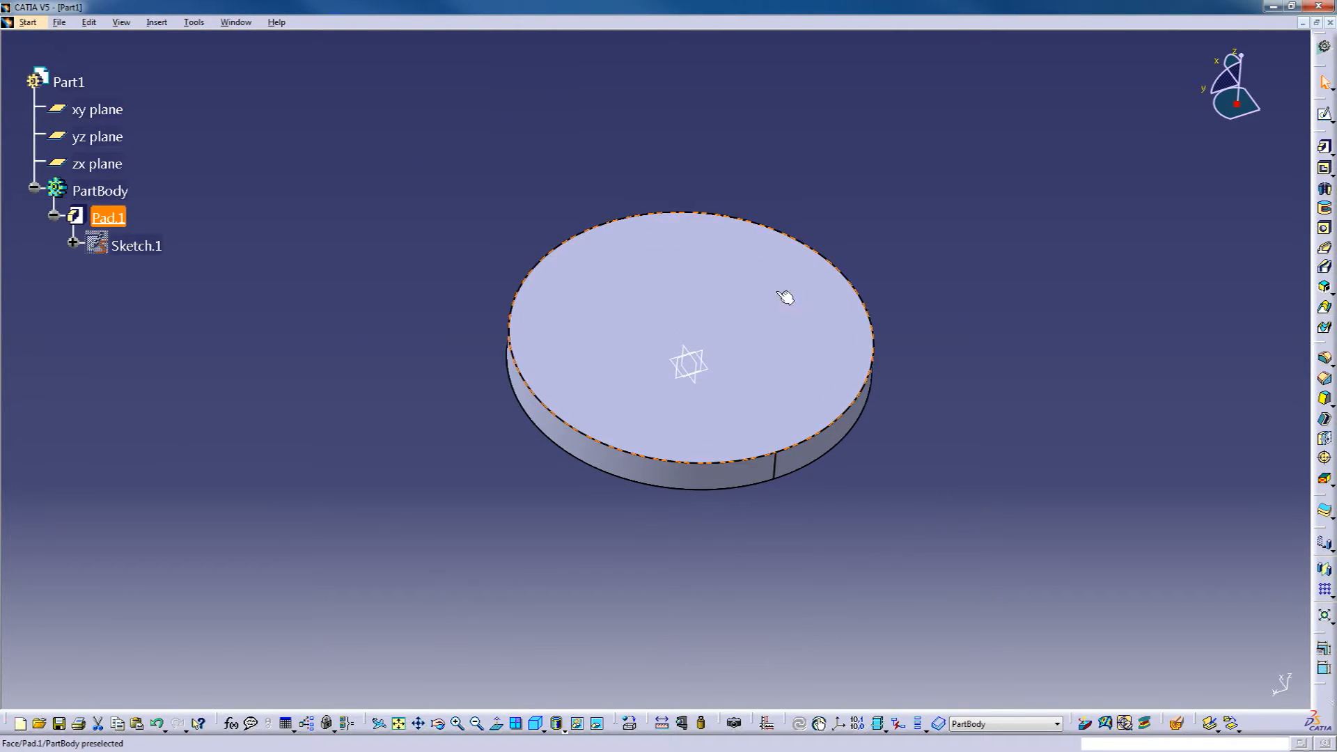
left_click(1324, 113)
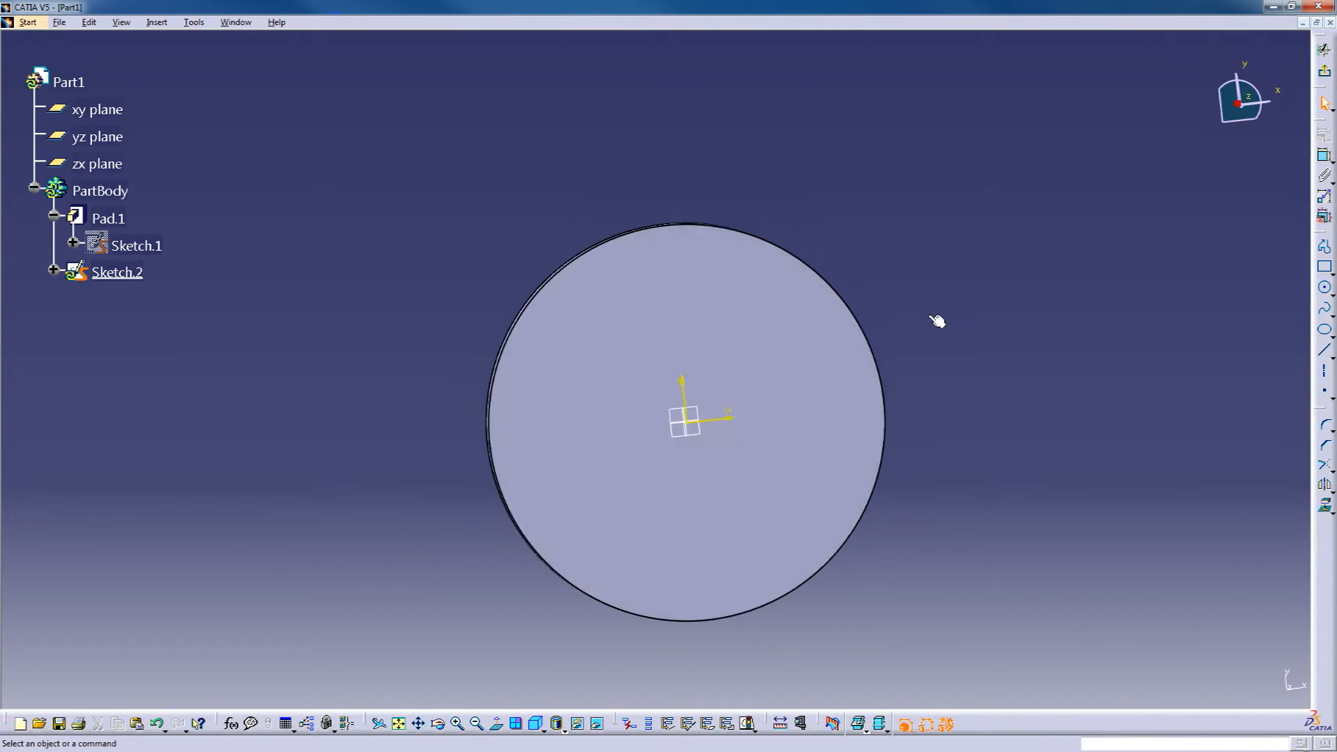
mouse_move(744, 352)
middle_mouse_down()
mouse_move(761, 292)
mouse_move(751, 369)
middle_mouse_up()
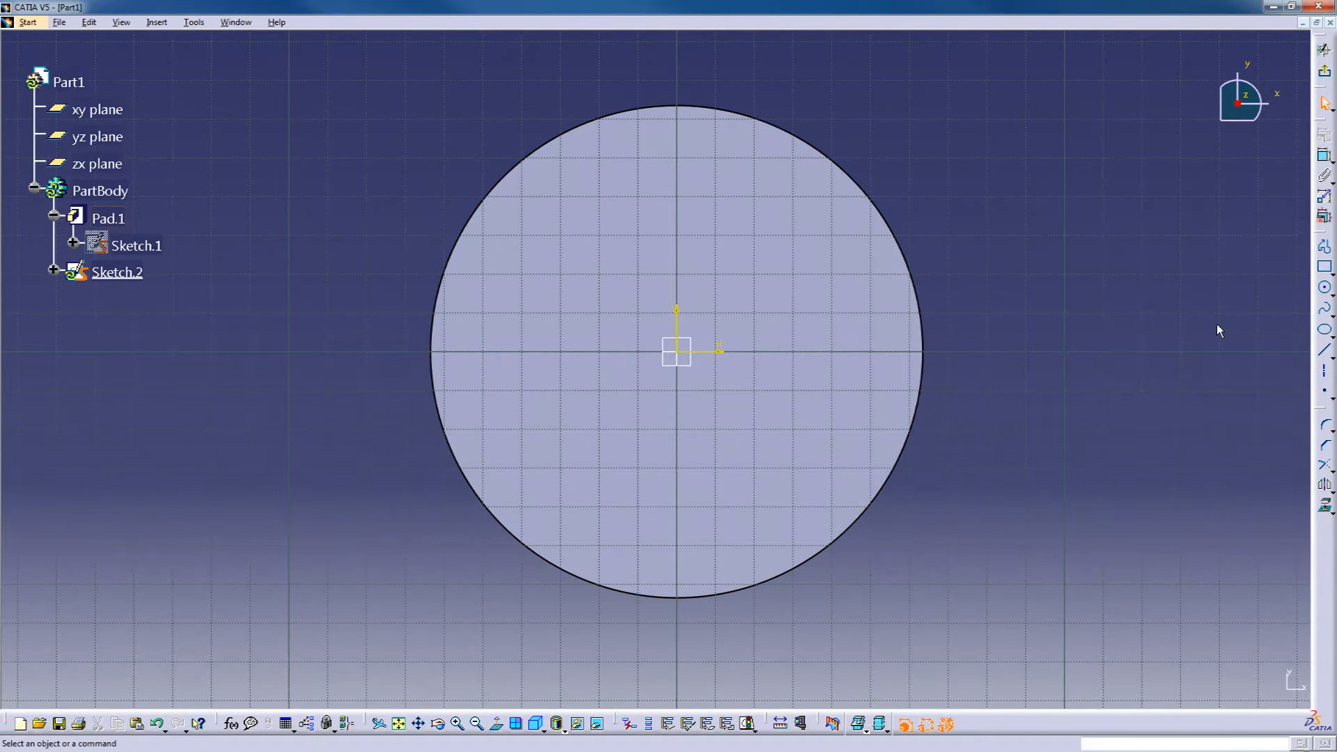
Sketch a circle about 3.6 in in diameter on the disc's top face, centred on the sketch origin
left_click(1326, 293)
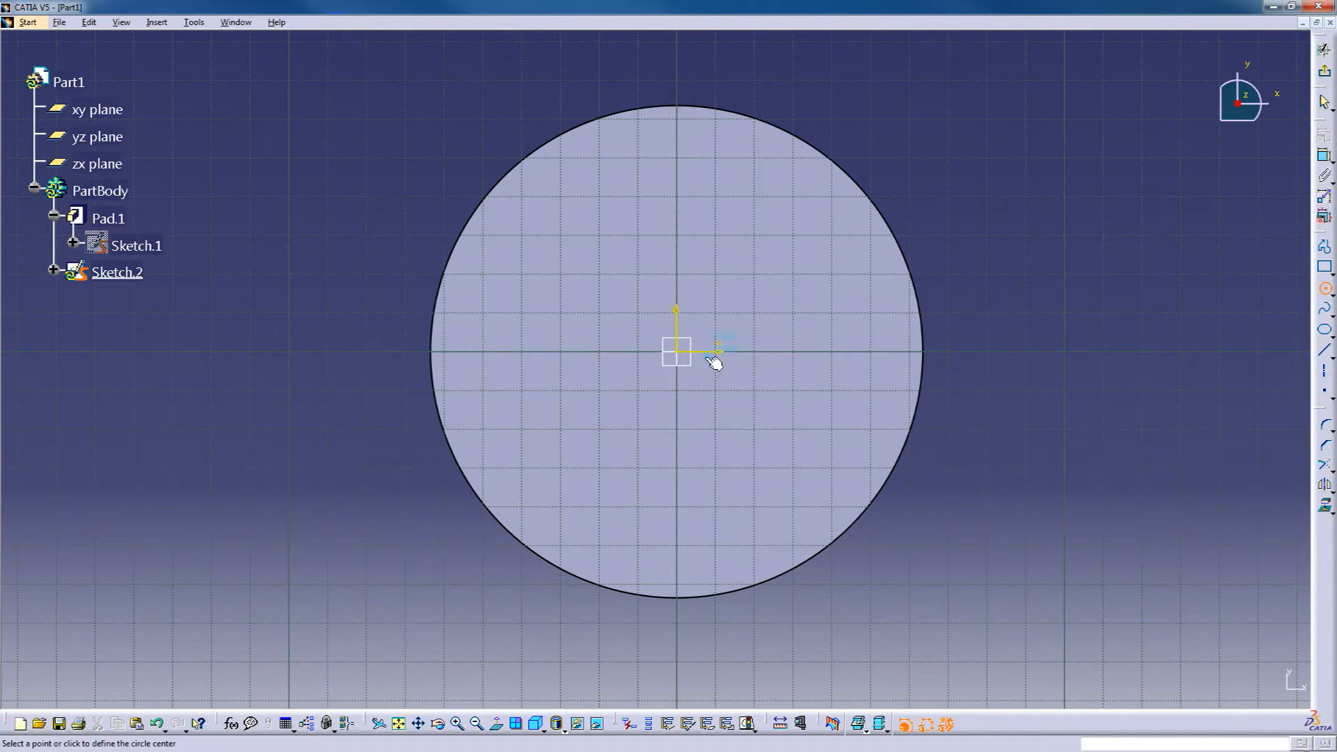
left_click(681, 355)
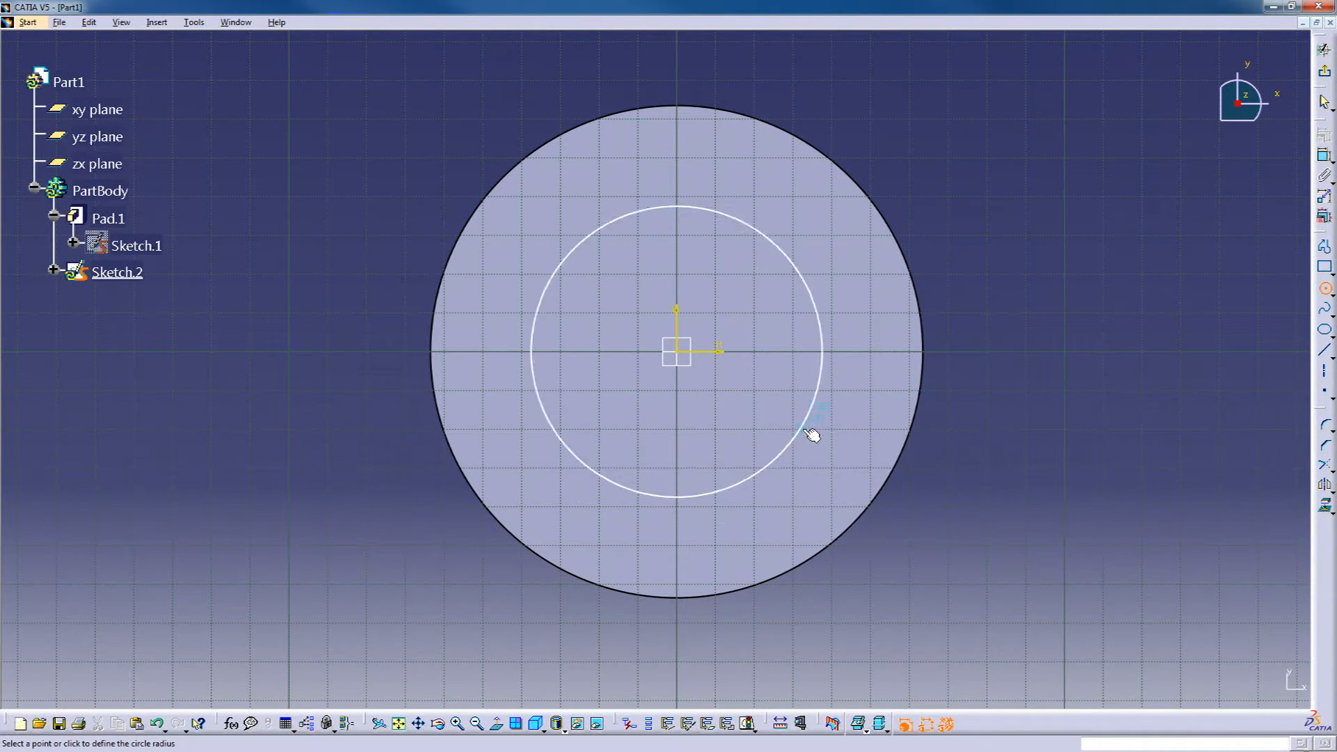
left_click(829, 451)
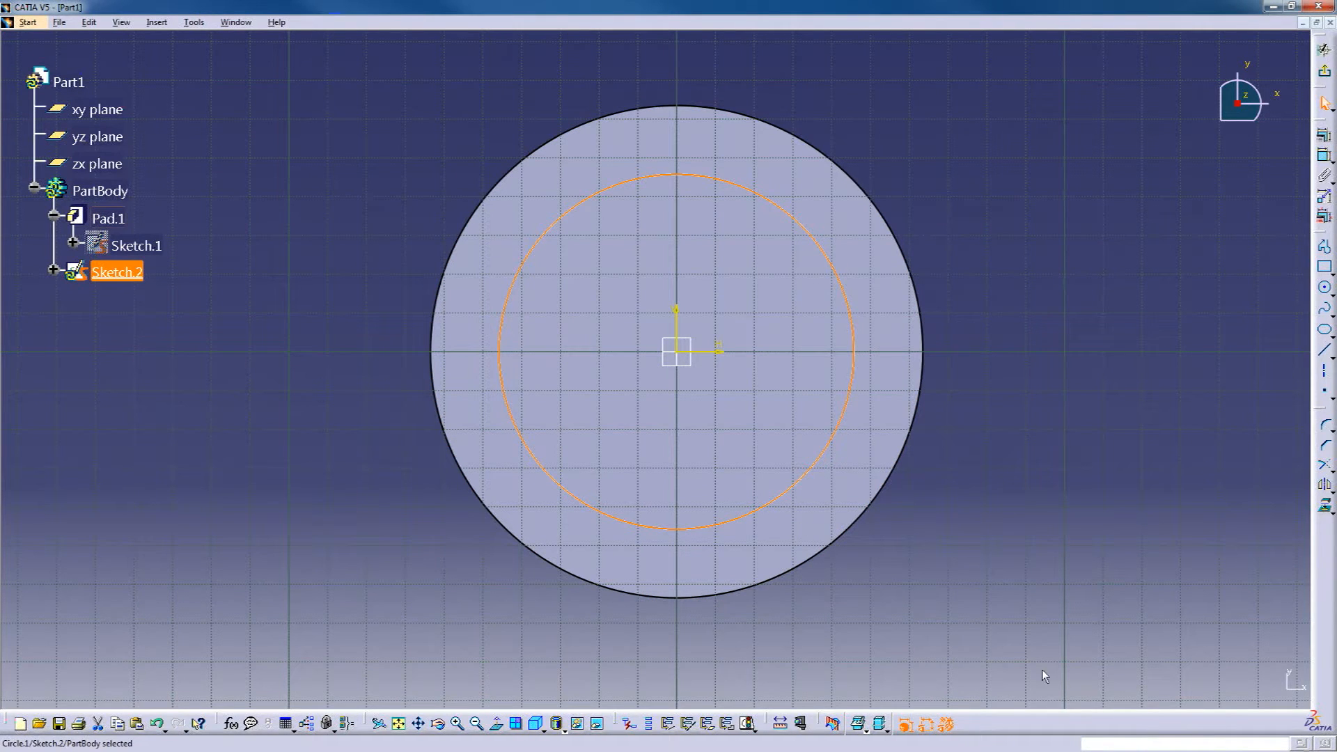
Dimension the inner circle's diameter and set it to 3.5 in
left_click(1324, 155)
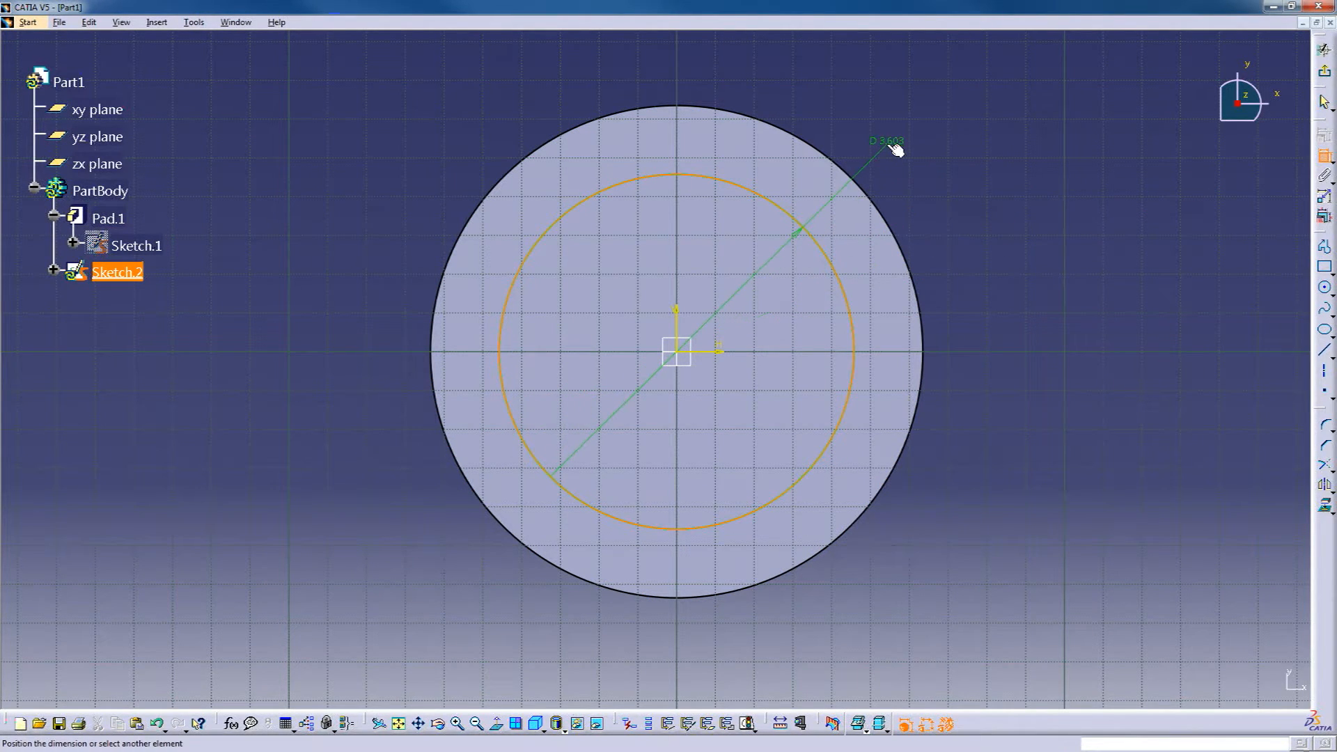
left_click(888, 140)
double_click(900, 152)
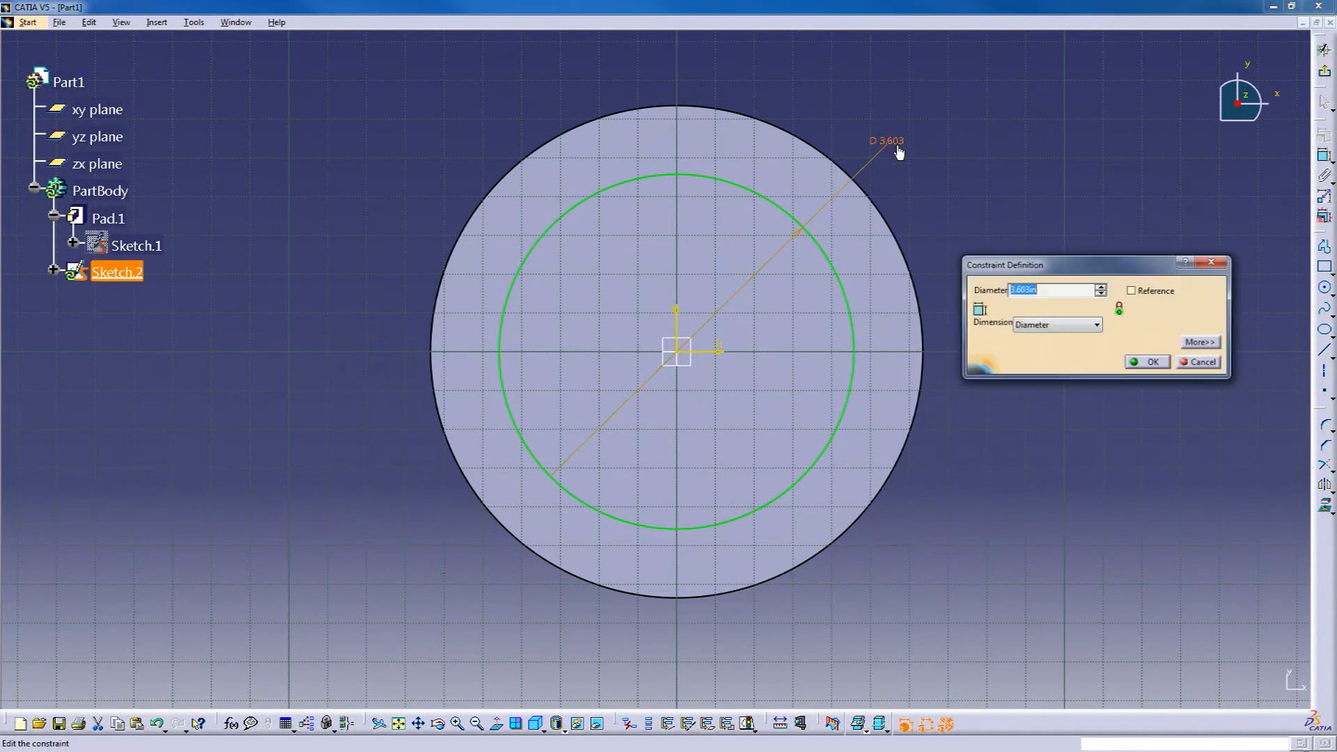
type("3.5")
key("Return")
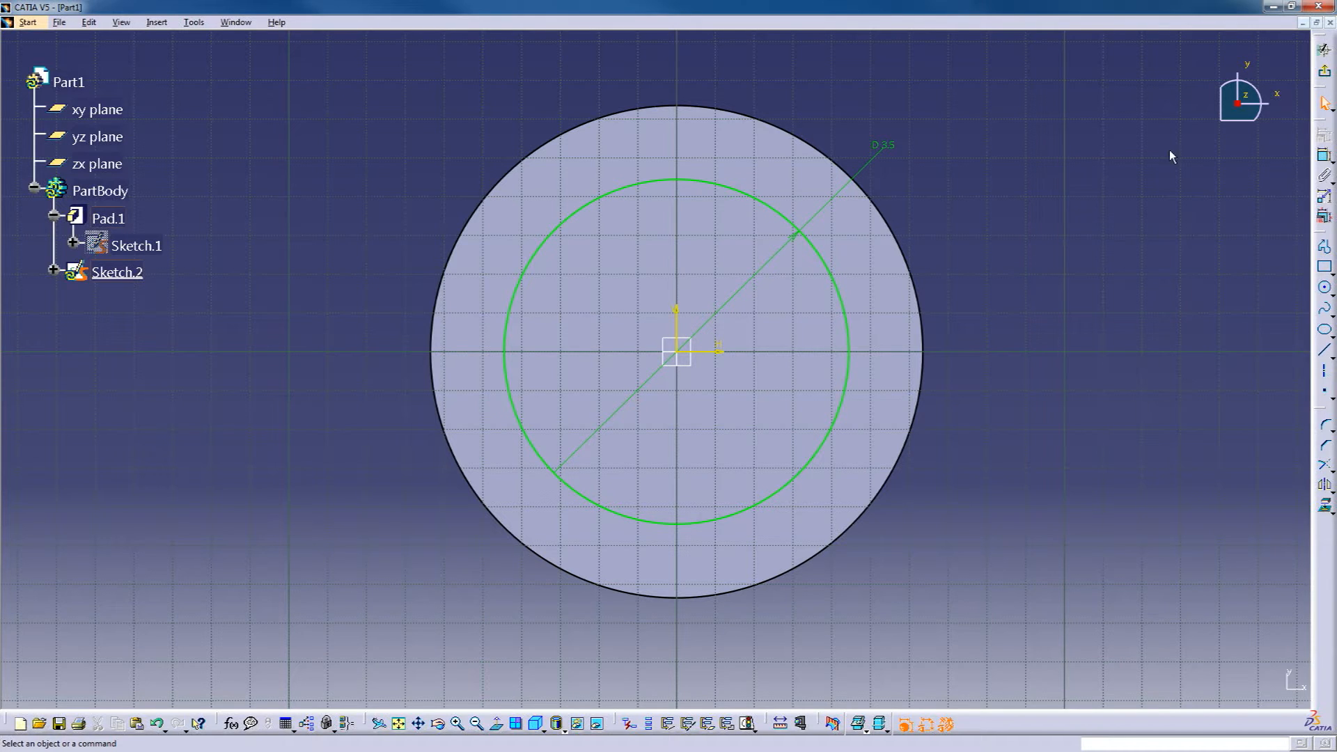
Exit the inner circle's sketch and view it on the disc in 3D
left_click(1325, 77)
mouse_move(649, 622)
middle_mouse_down()
mouse_move(670, 350)
mouse_move(532, 394)
mouse_move(680, 426)
mouse_move(657, 650)
mouse_move(703, 644)
mouse_move(776, 501)
mouse_move(740, 594)
mouse_move(759, 578)
middle_mouse_up()
left_click(1120, 294)
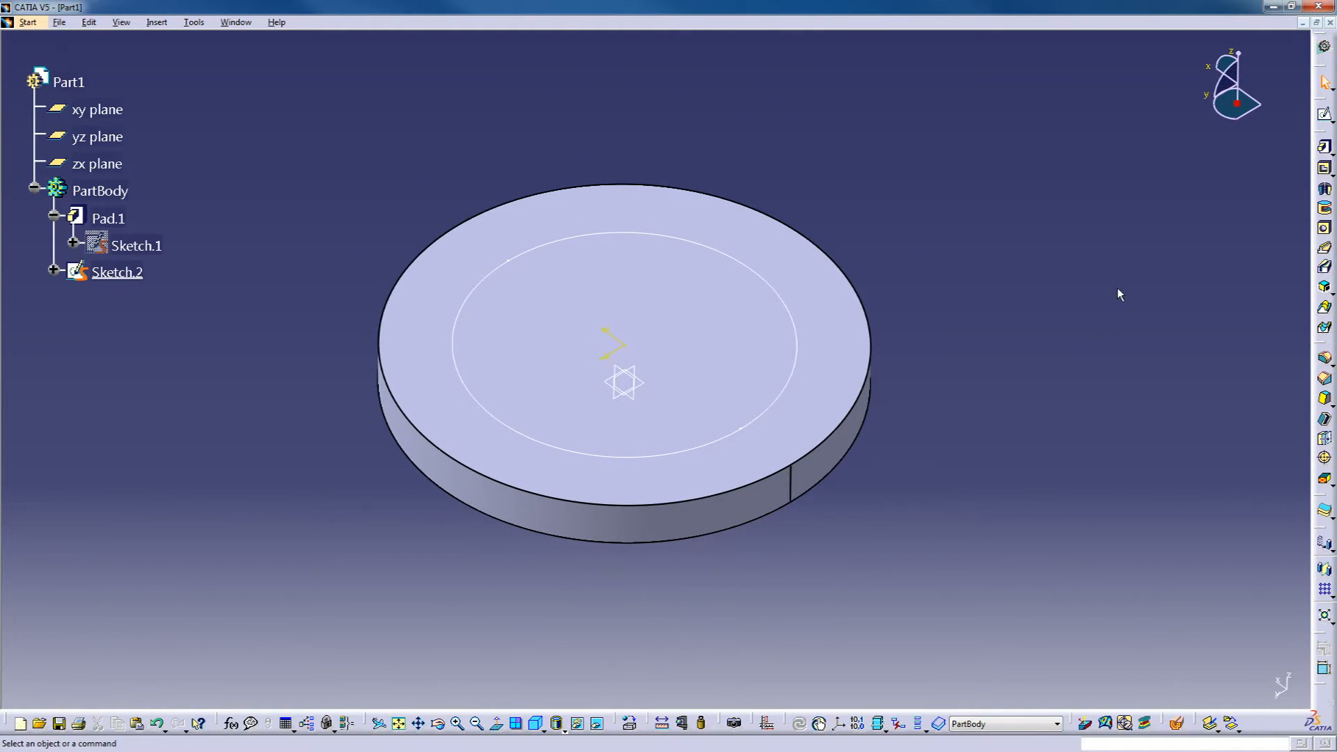
Pad the 3.5 in circle on the disc's top face to a length of 0.25 in
left_click(1324, 148)
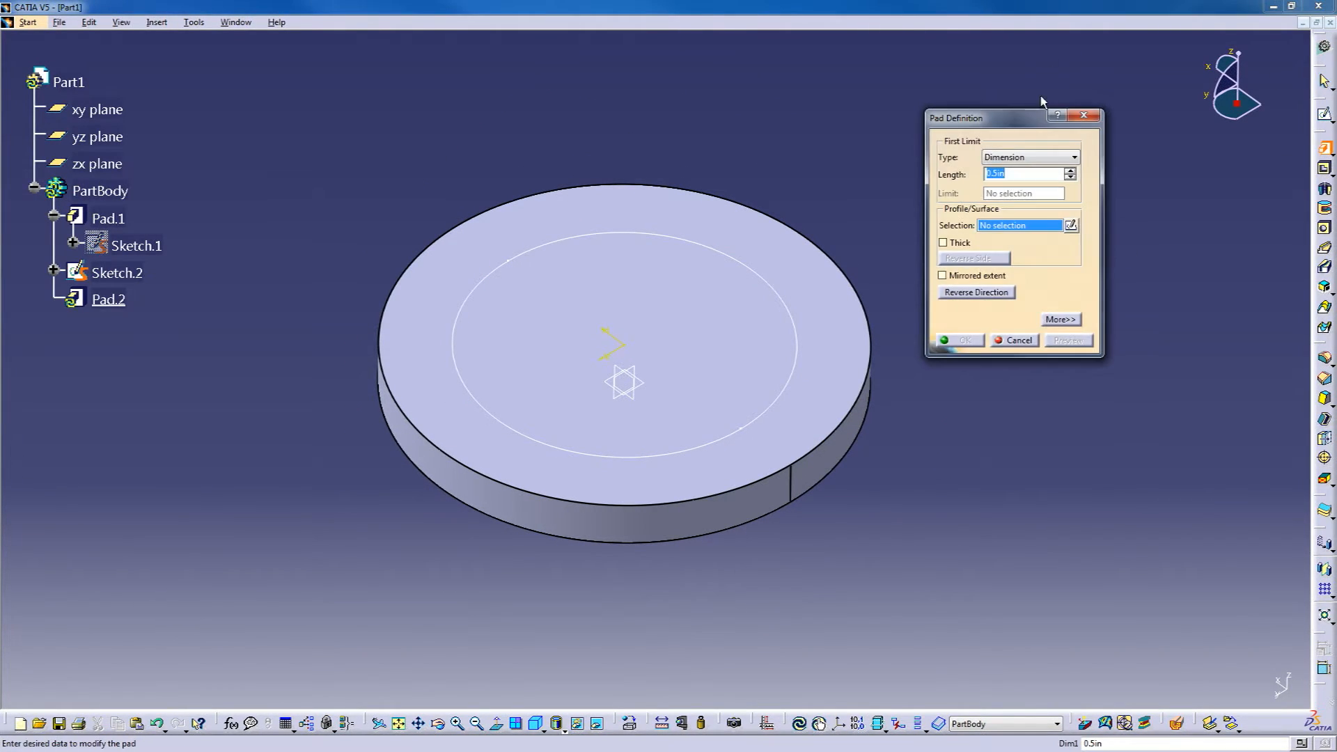
left_click(779, 292)
mouse_move(781, 325)
middle_mouse_down()
mouse_move(612, 453)
mouse_move(612, 353)
mouse_move(624, 480)
middle_mouse_up()
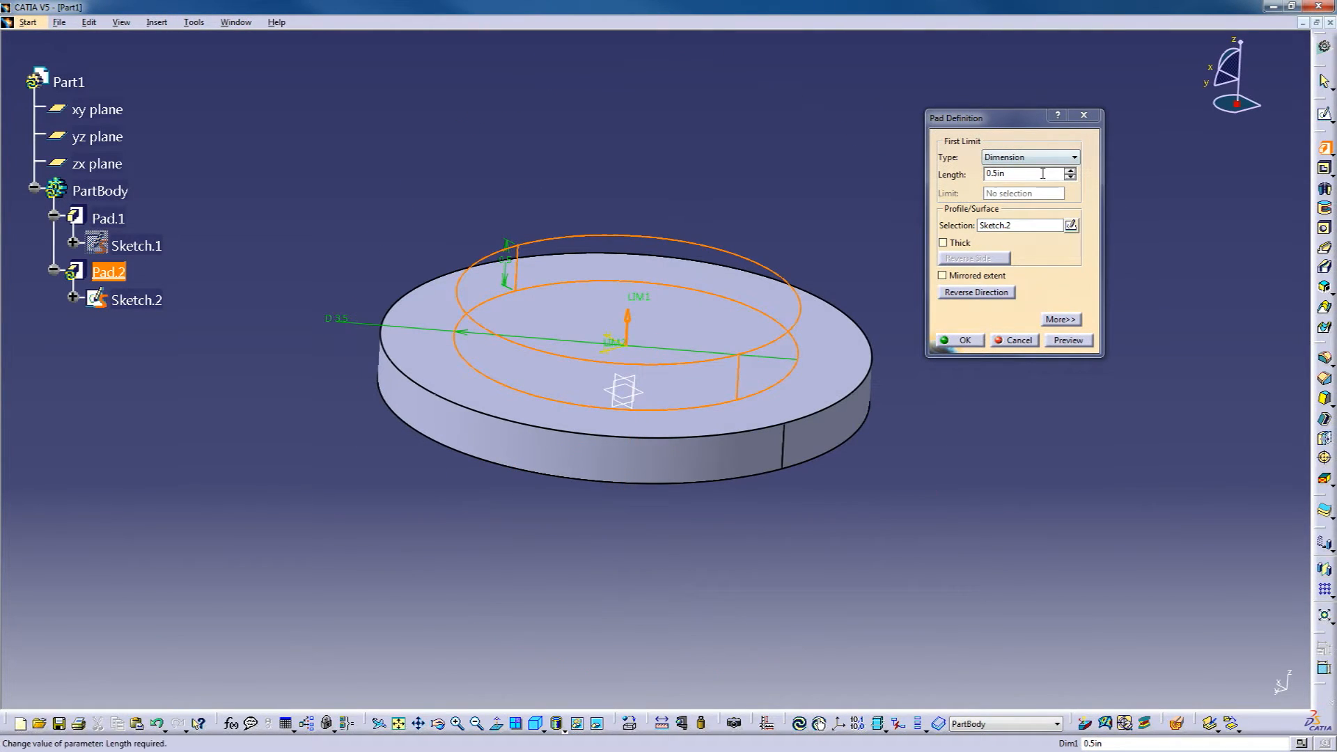
double_click(1006, 173)
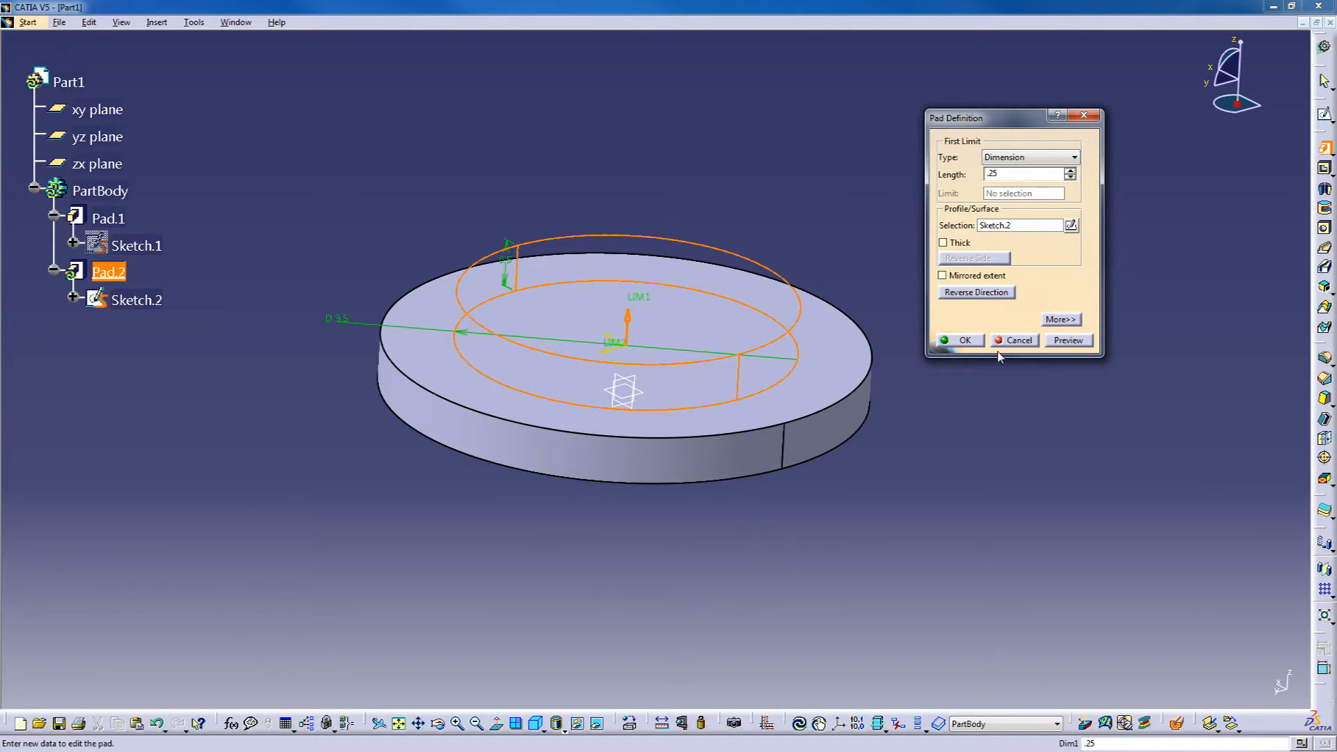
left_click(955, 341)
middle_click_drag(734, 542, 675, 561)
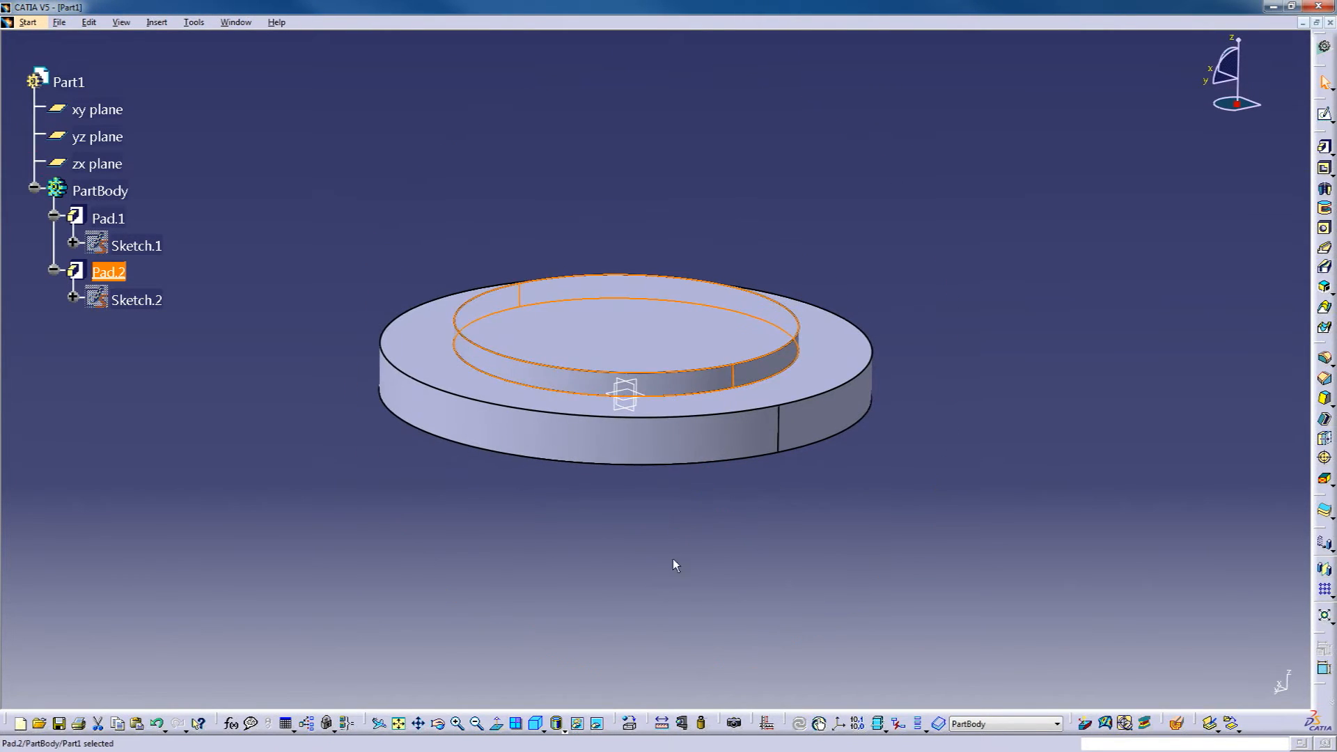
On the top face of the 3.5 in step, sketch a circle about 2.5 in in diameter, centred on the origin
left_click(655, 325)
left_click(1325, 113)
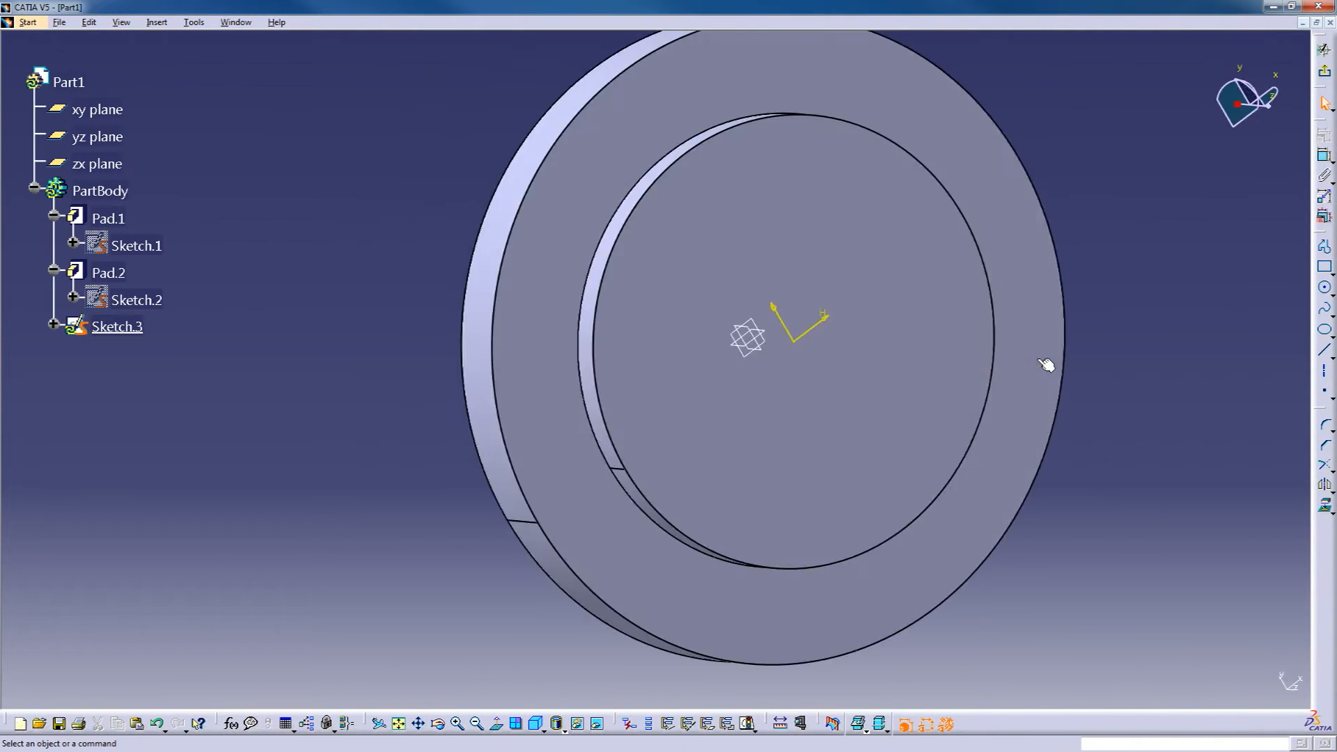
left_click(1324, 288)
left_click(696, 332)
left_click(795, 432)
Dimension the new circle's diameter, set it to 2.5 in, and exit the sketch
left_click(1325, 155)
left_click(932, 110)
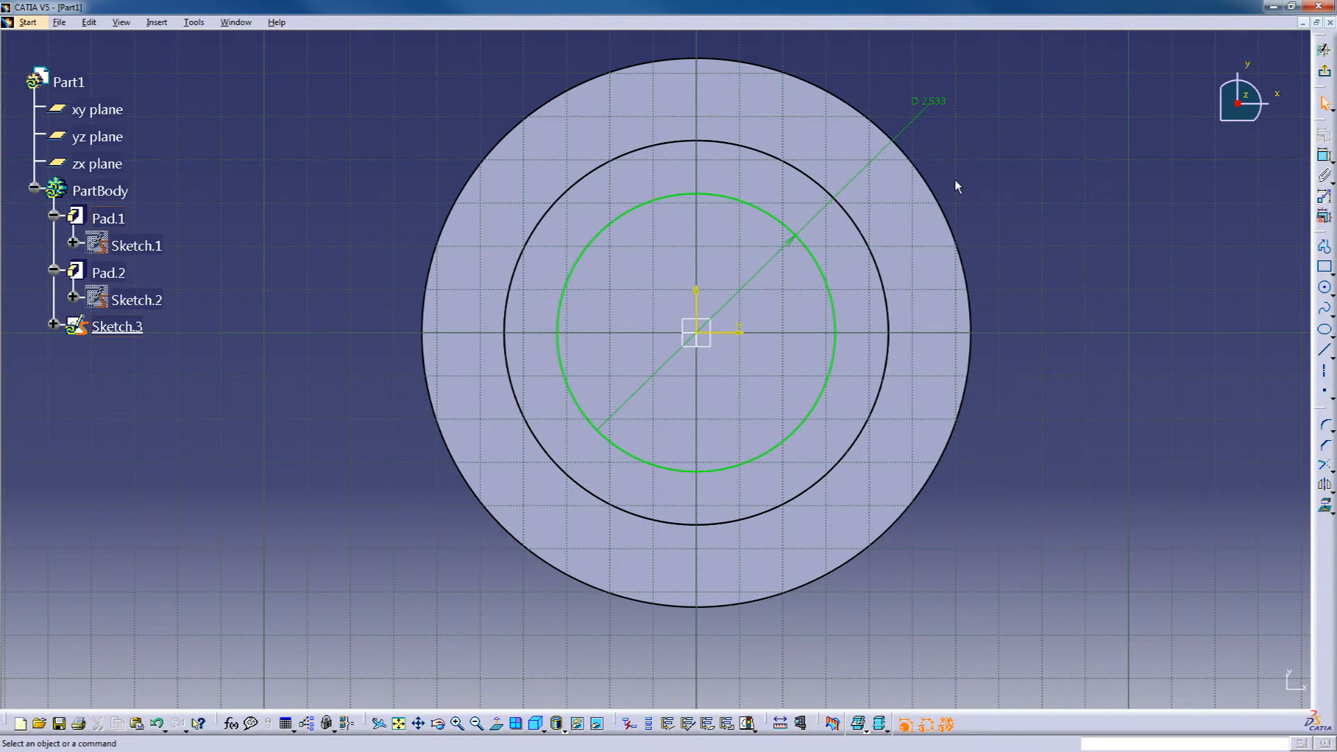
double_click(936, 106)
type("2.5")
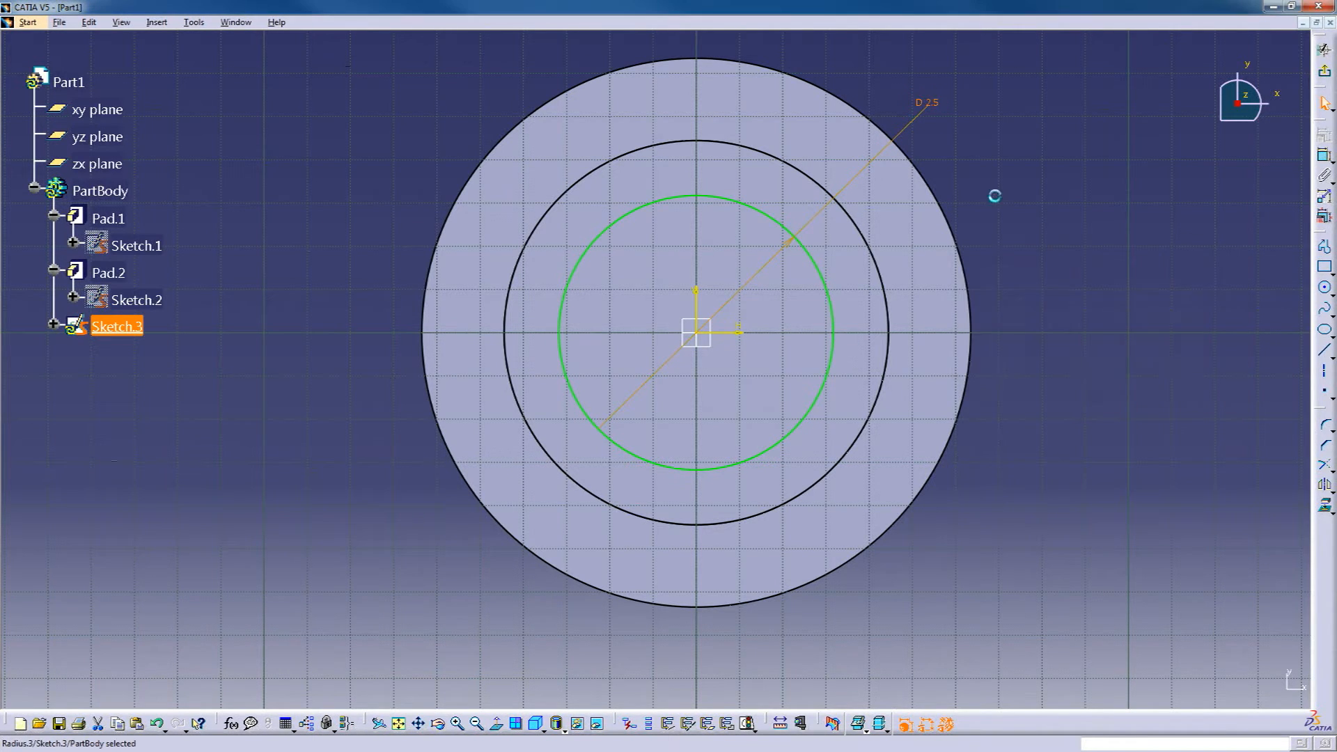
left_click(1324, 71)
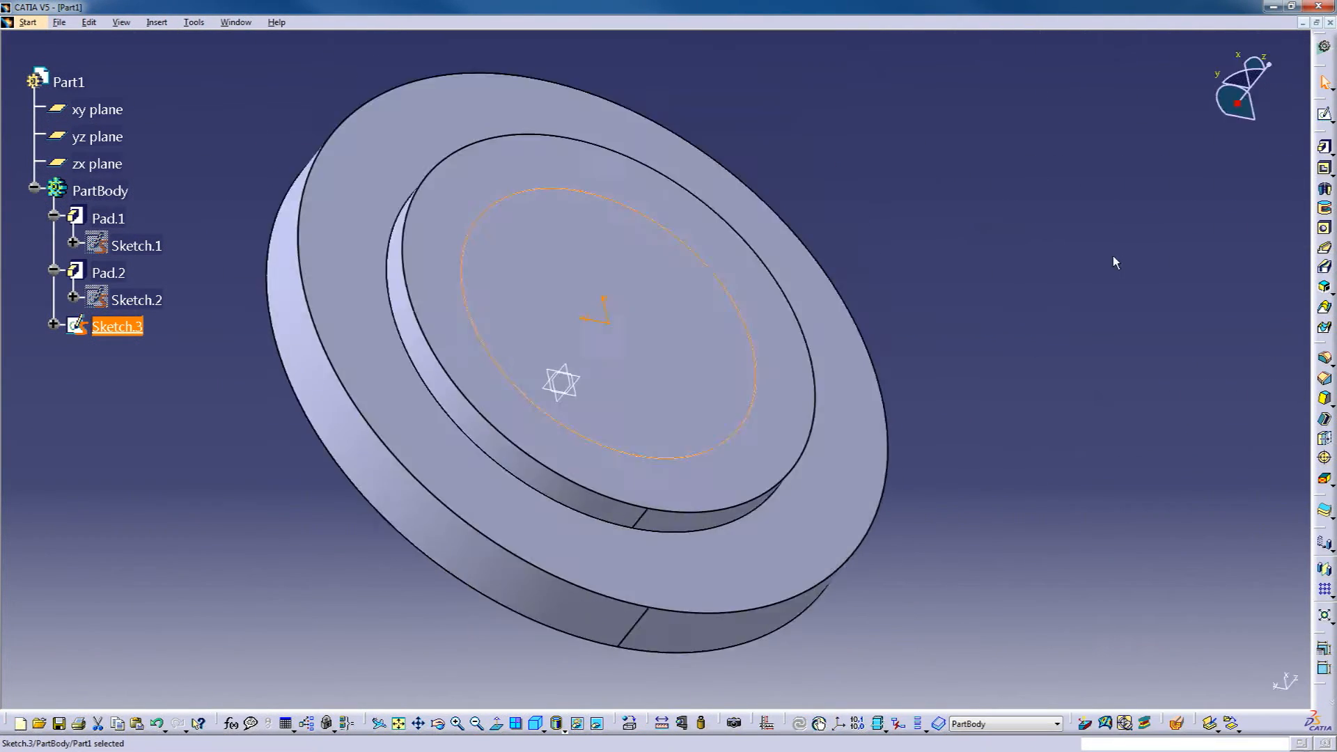
Pad the 2.5 in circle to a length of 1 in to form the central boss
left_click(1324, 146)
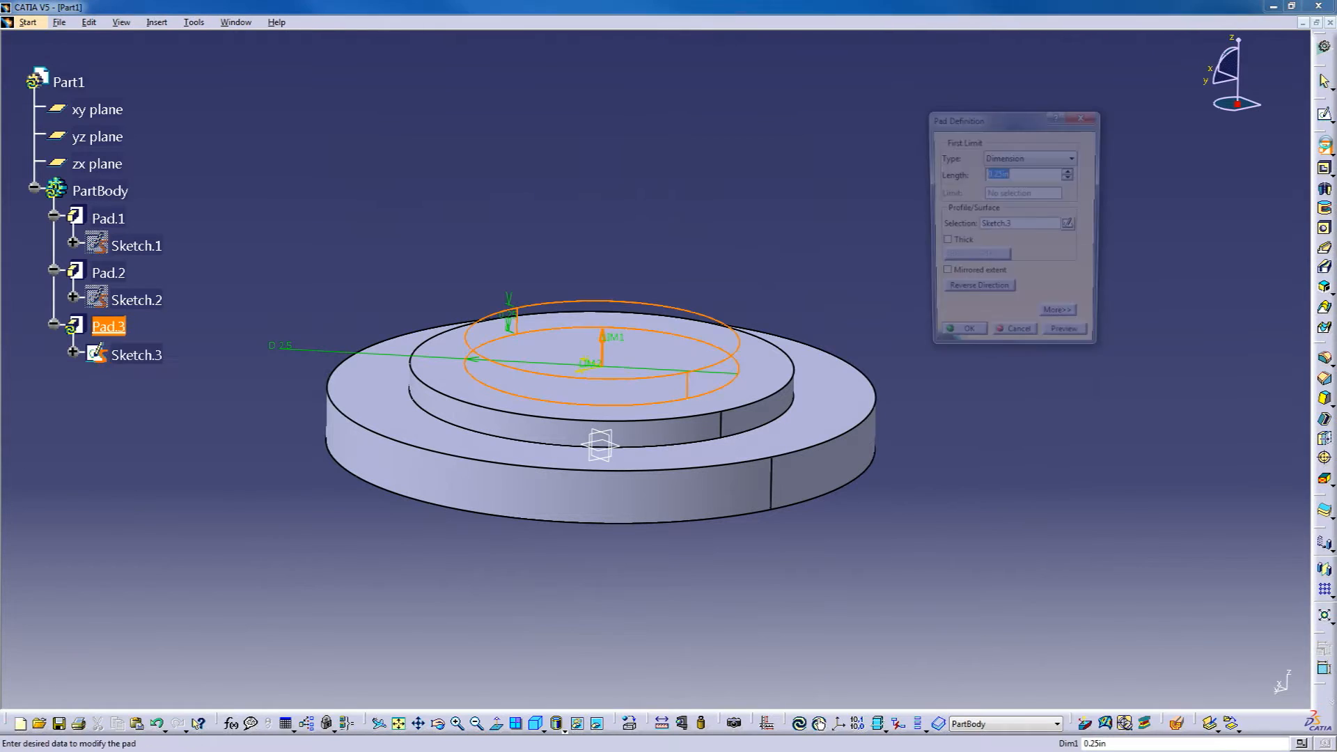
type("1")
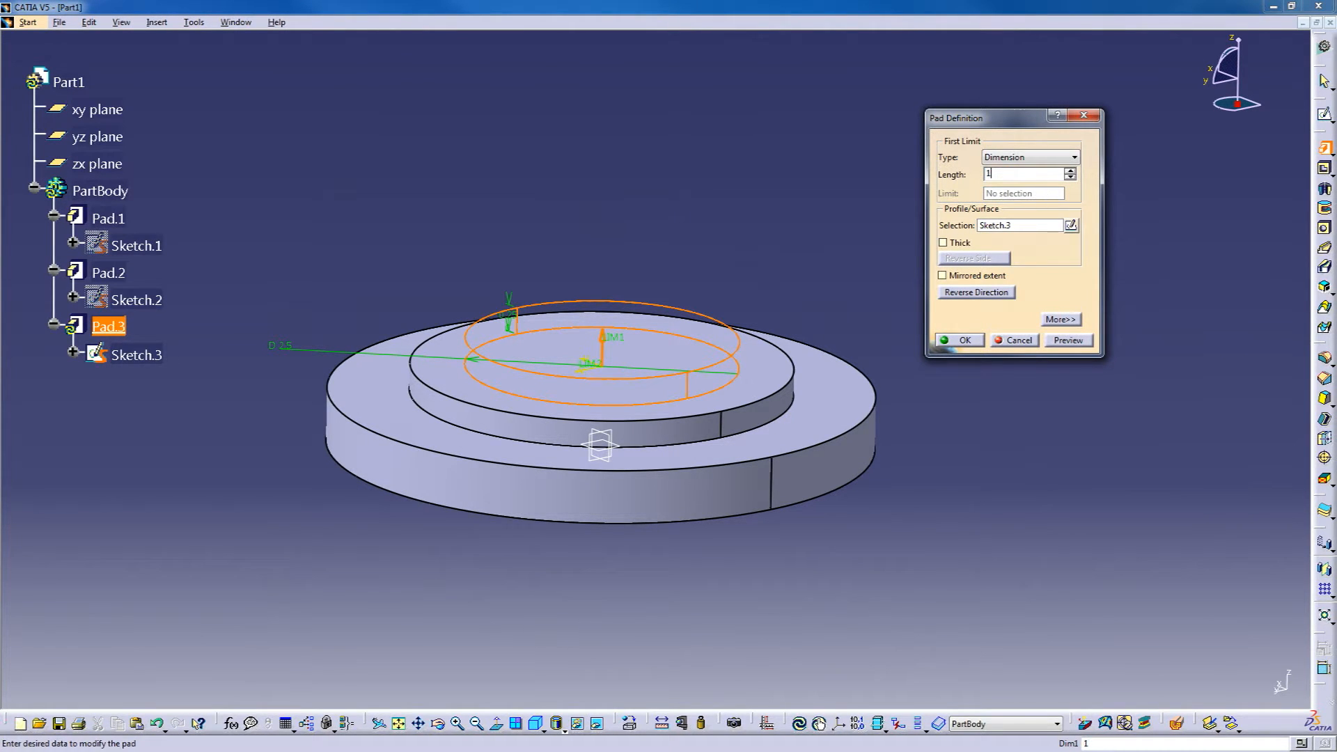
key("Return")
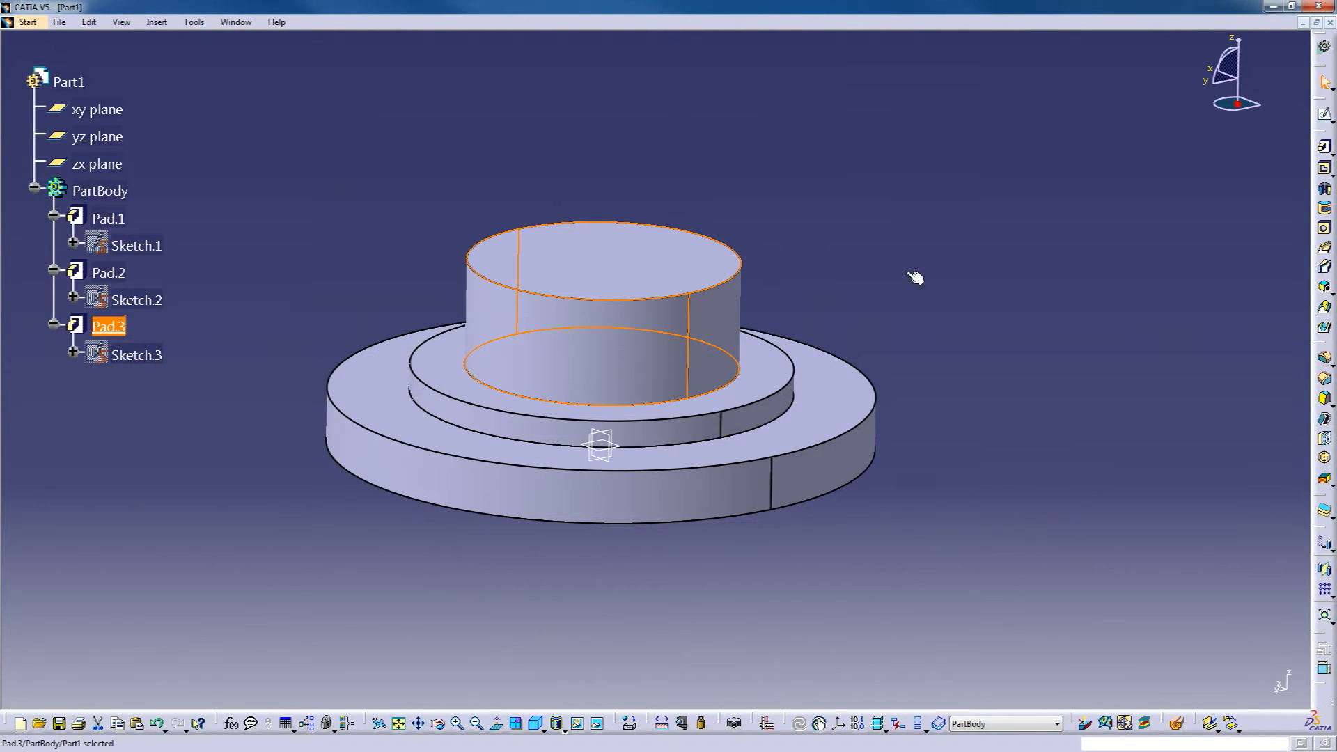
left_click(865, 252)
middle_click_drag(864, 252, 920, 226)
left_click(928, 199)
mouse_move(833, 201)
middle_mouse_down()
mouse_move(800, 244)
mouse_move(823, 204)
middle_mouse_up()
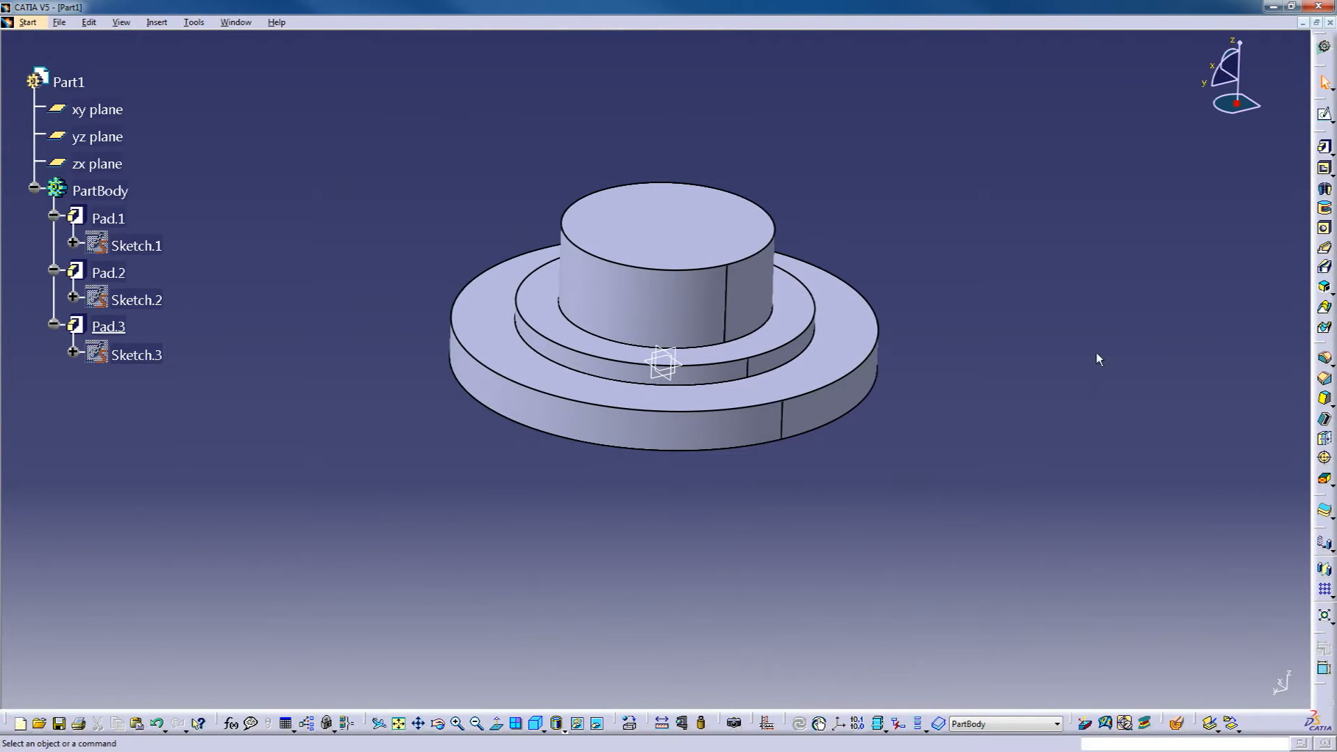
On the top face of the central boss, sketch a circle about 1.4 in in diameter, centred on the origin
middle_click_drag(674, 529, 619, 543)
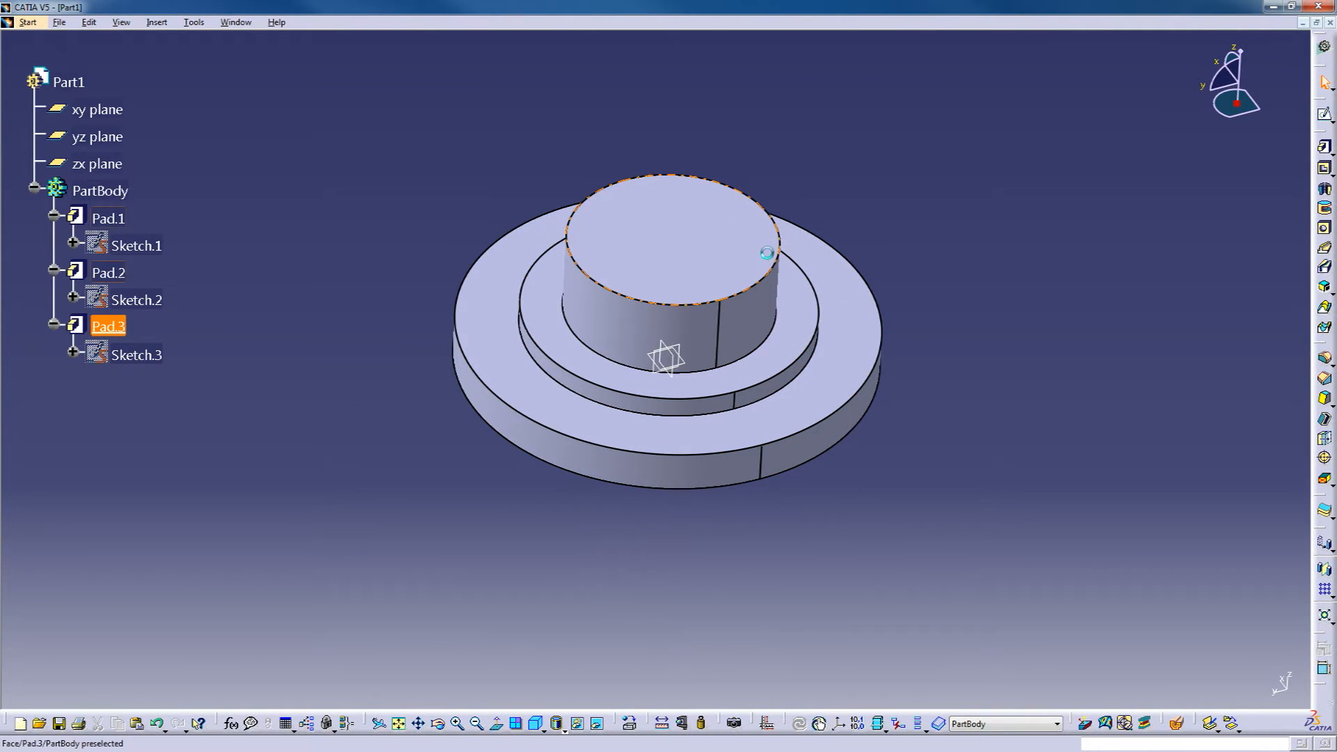
middle_click_drag(862, 602, 731, 445)
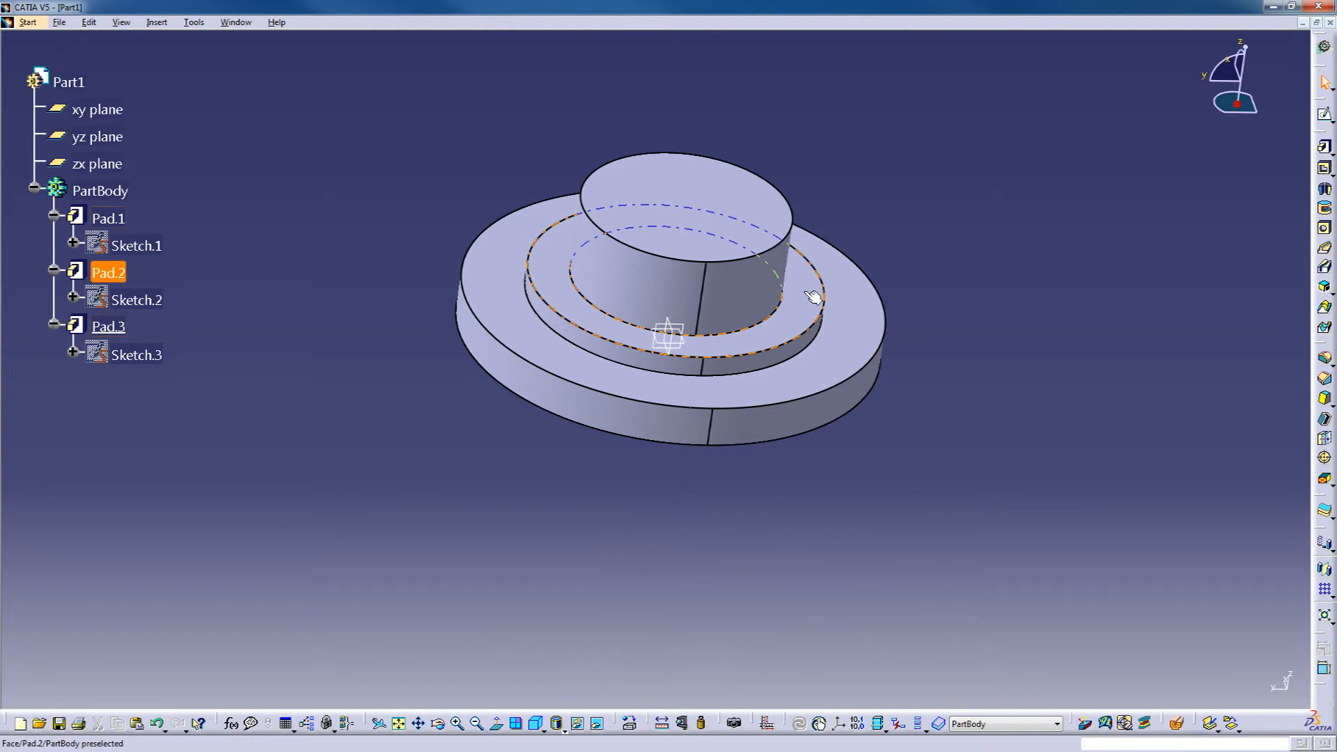
middle_click_drag(724, 376, 689, 471)
left_click(692, 231)
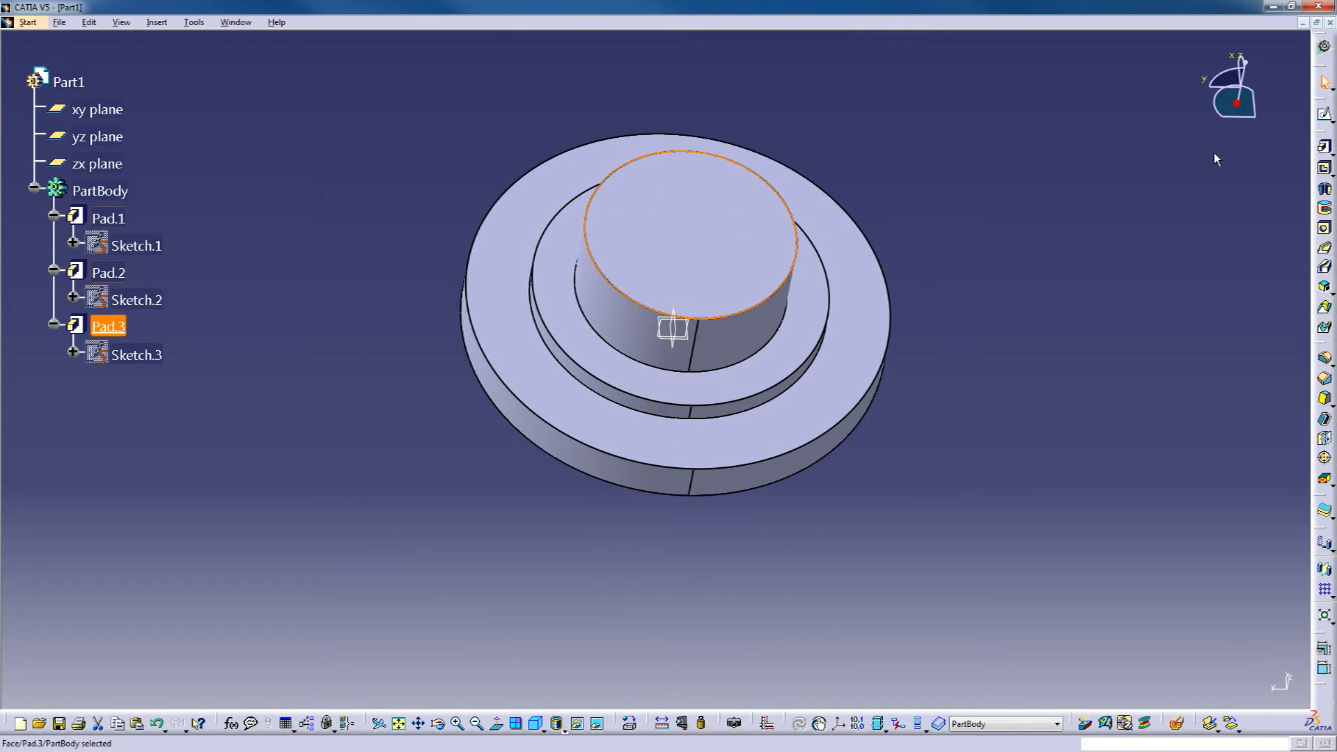
left_click(1324, 113)
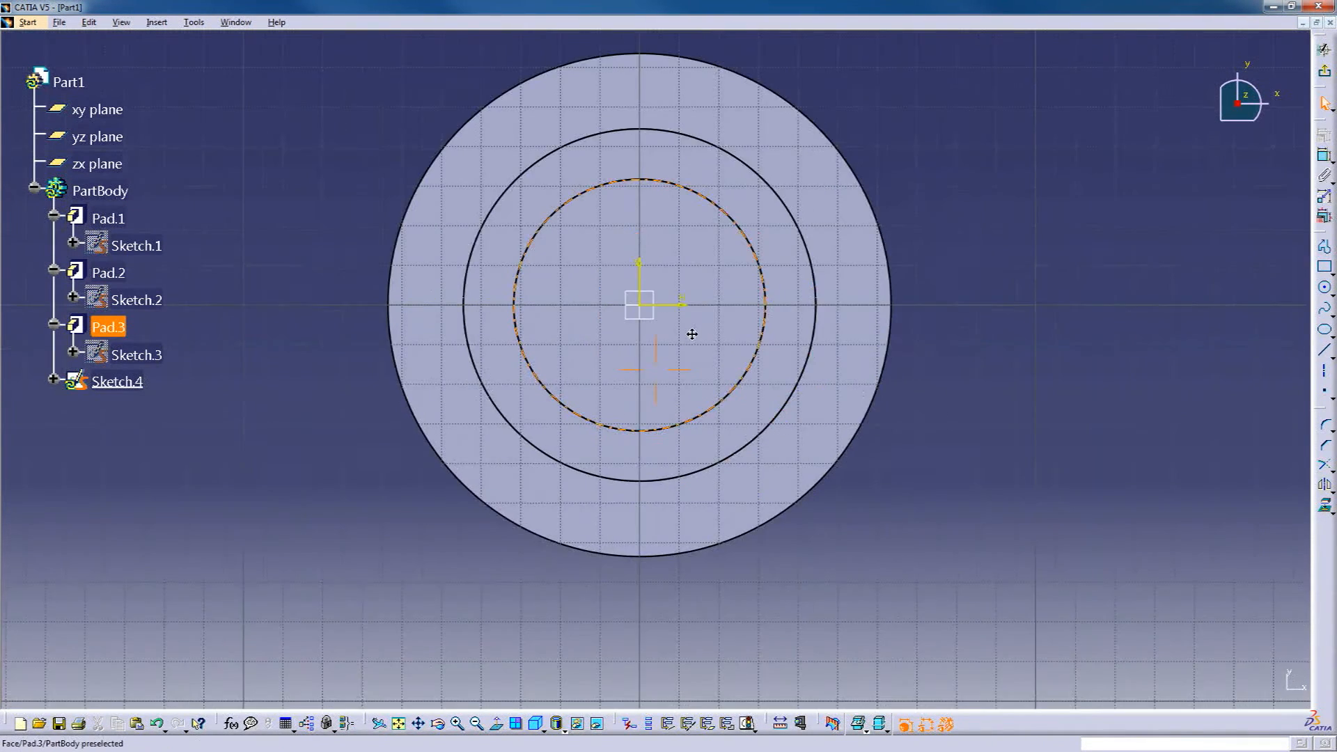
left_click(1325, 287)
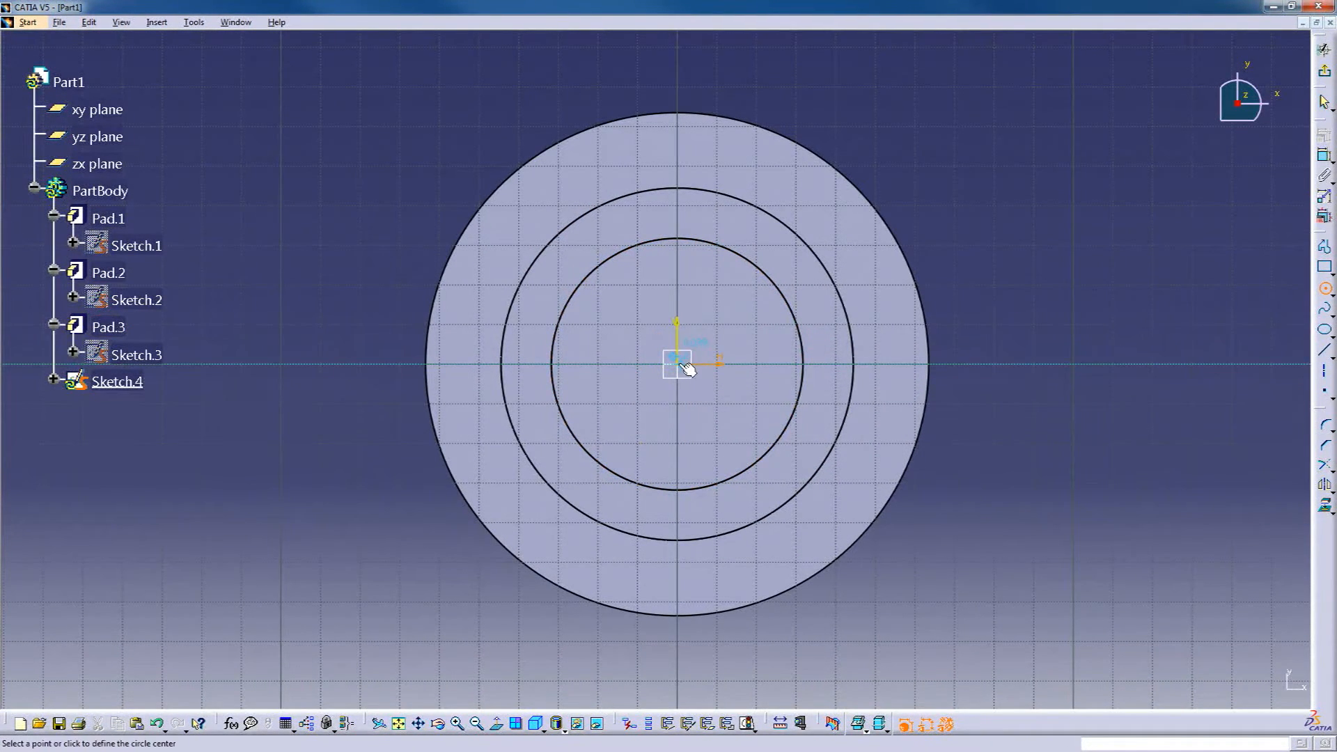
left_click(682, 363)
left_click(729, 414)
Dimension the boss circle's diameter, set it to 1.5 in, and exit the sketch with nothing selected
left_click(1321, 161)
left_click(868, 154)
left_click(867, 153)
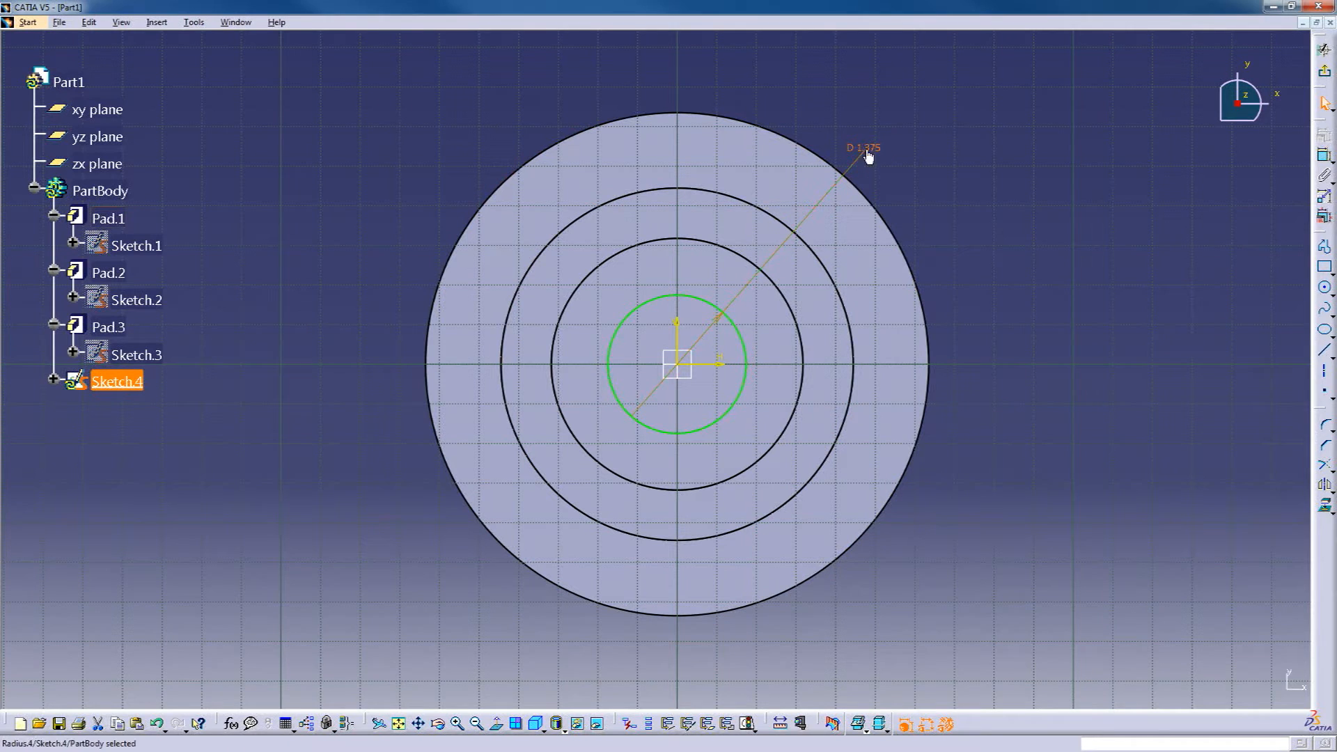
double_click(867, 154)
type("1.5")
key("Return")
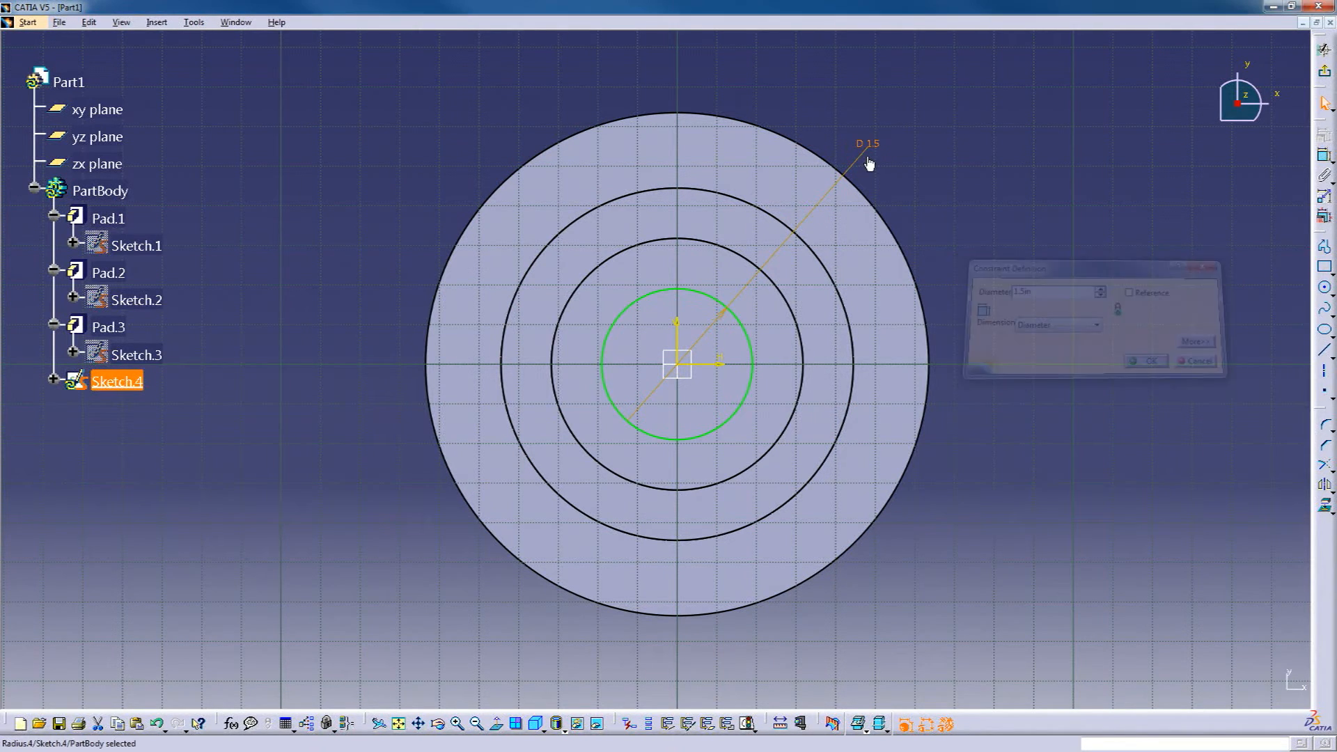
left_click(1327, 75)
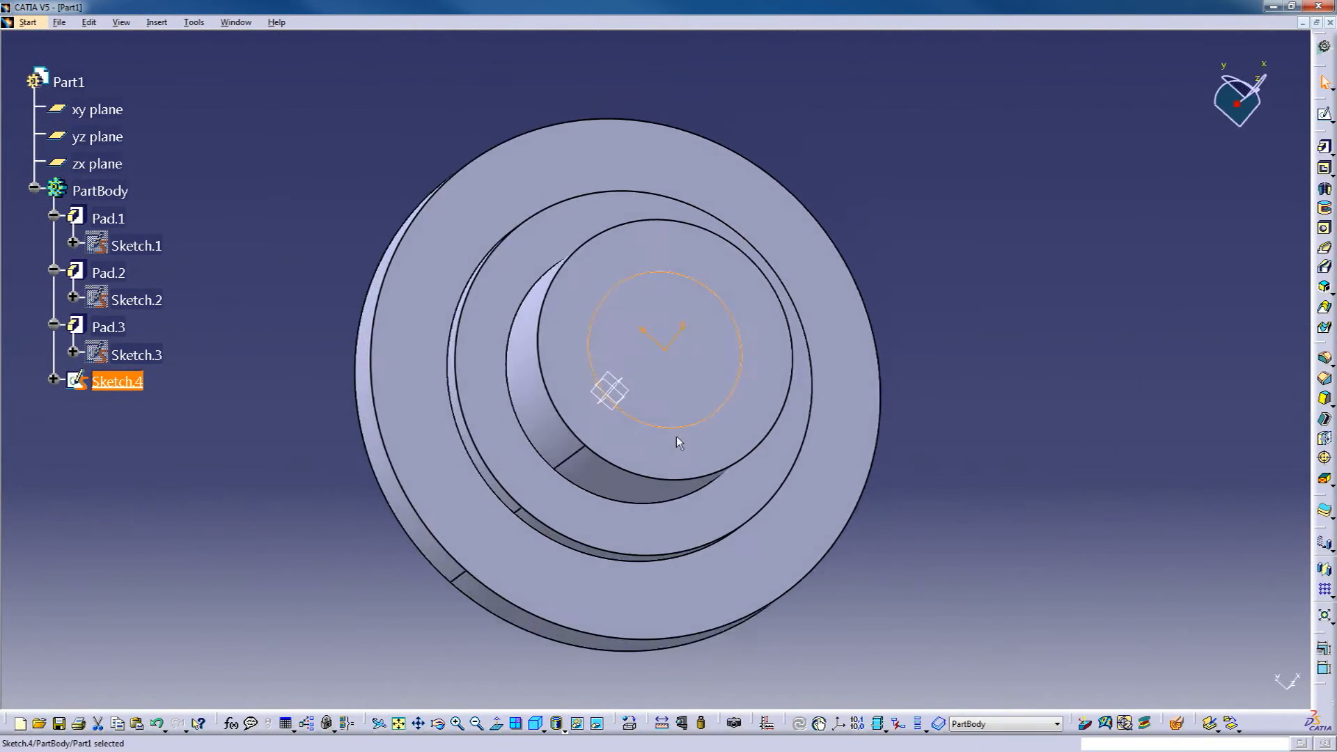
mouse_move(662, 493)
middle_mouse_down()
mouse_move(761, 239)
mouse_move(720, 381)
mouse_move(749, 307)
middle_mouse_up()
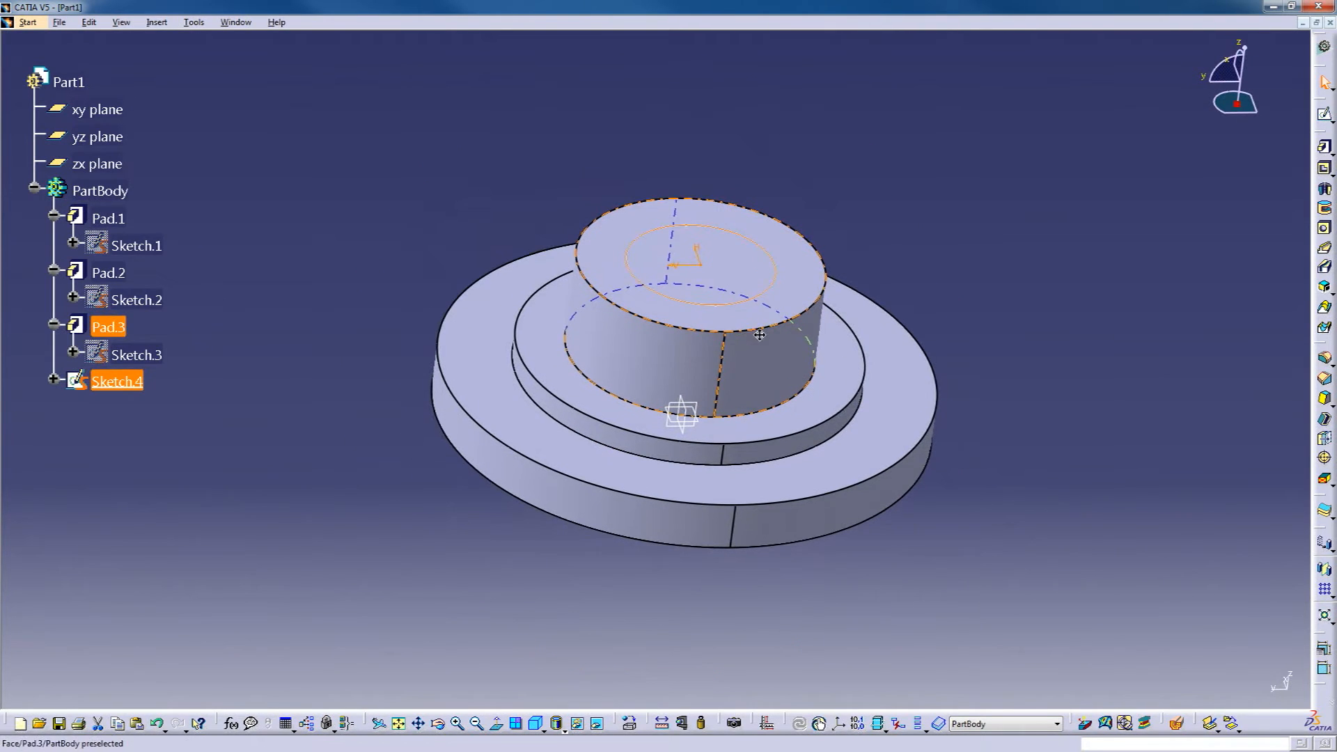
left_click(1027, 341)
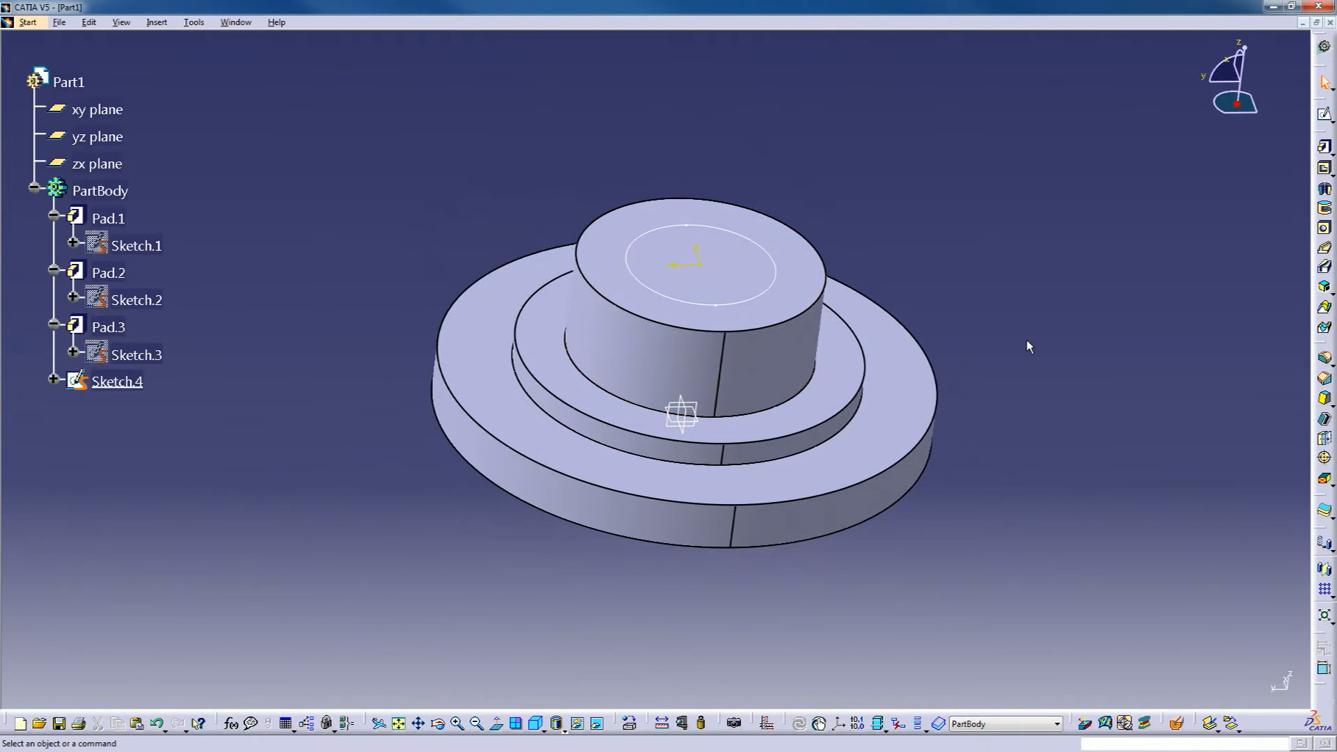
Start a pocket on the boss using the 1.5 in circle as its profile
left_click(1324, 170)
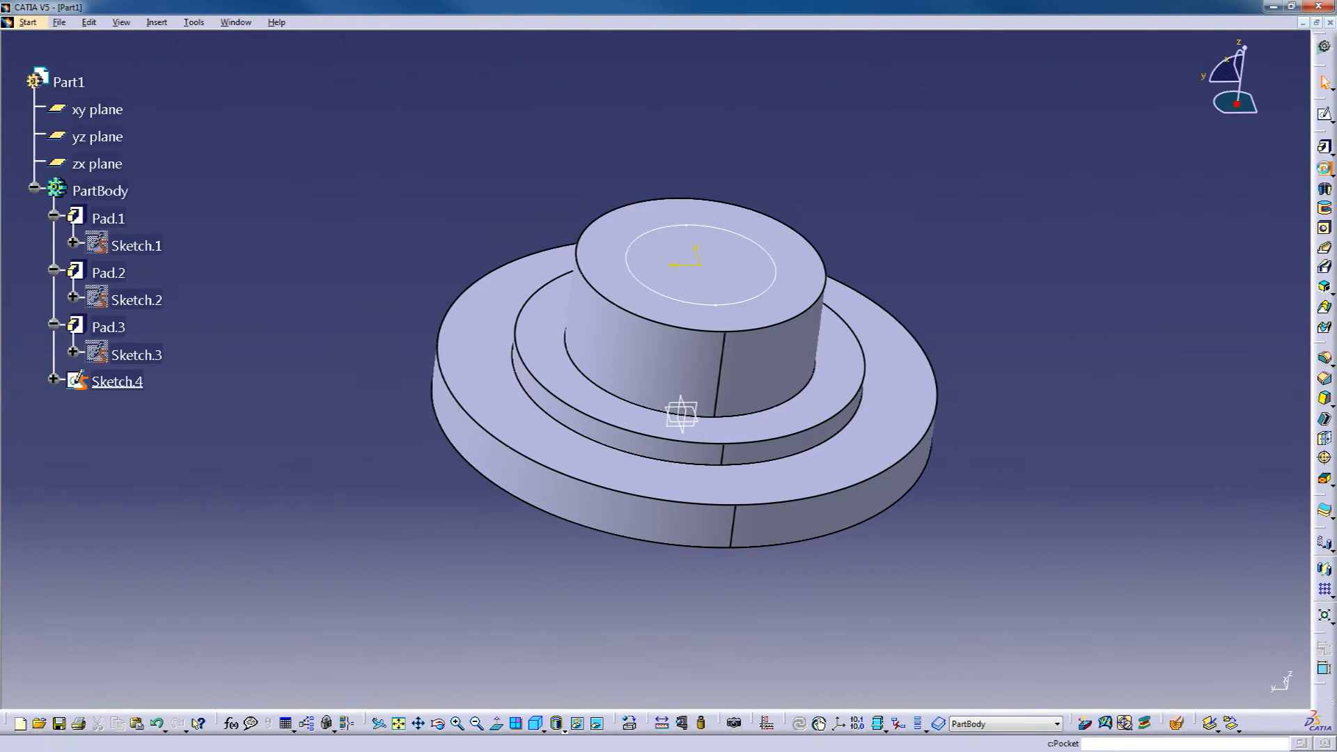
left_click_drag(1014, 127, 1043, 98)
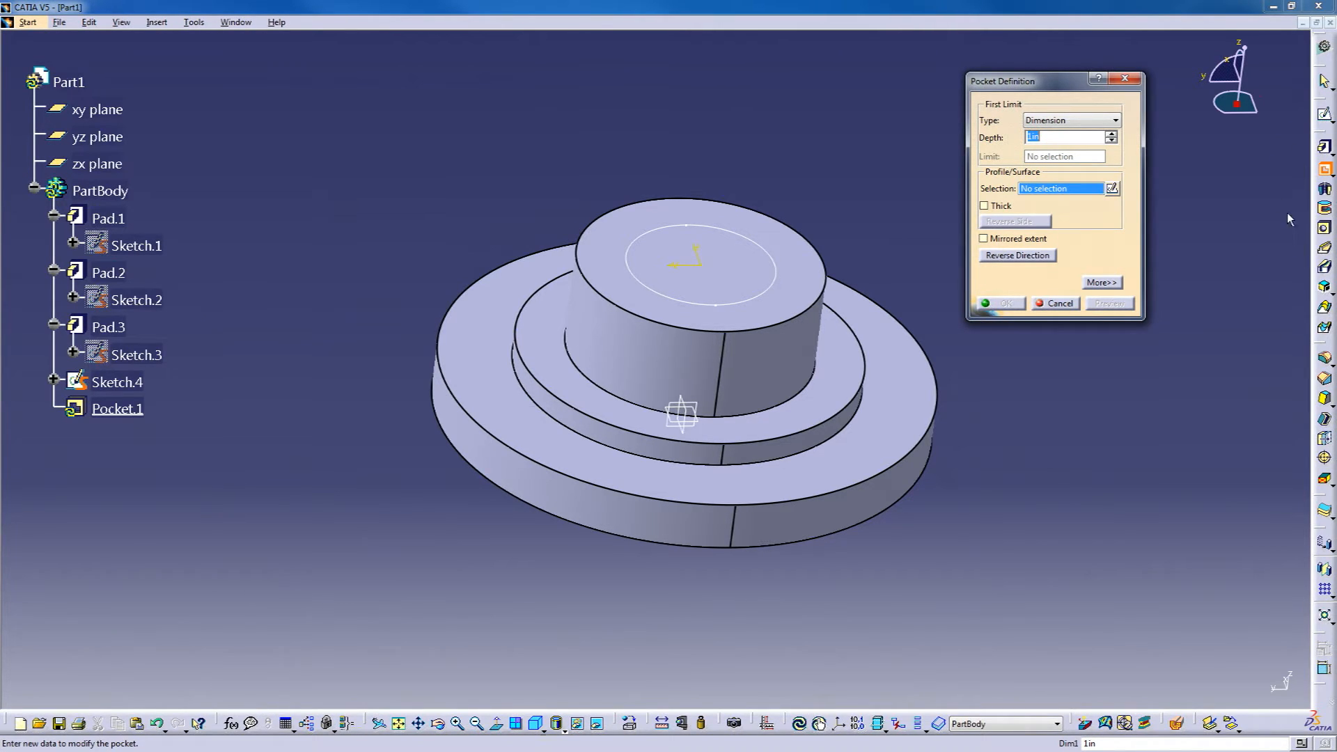
left_click_drag(1026, 82, 1025, 72)
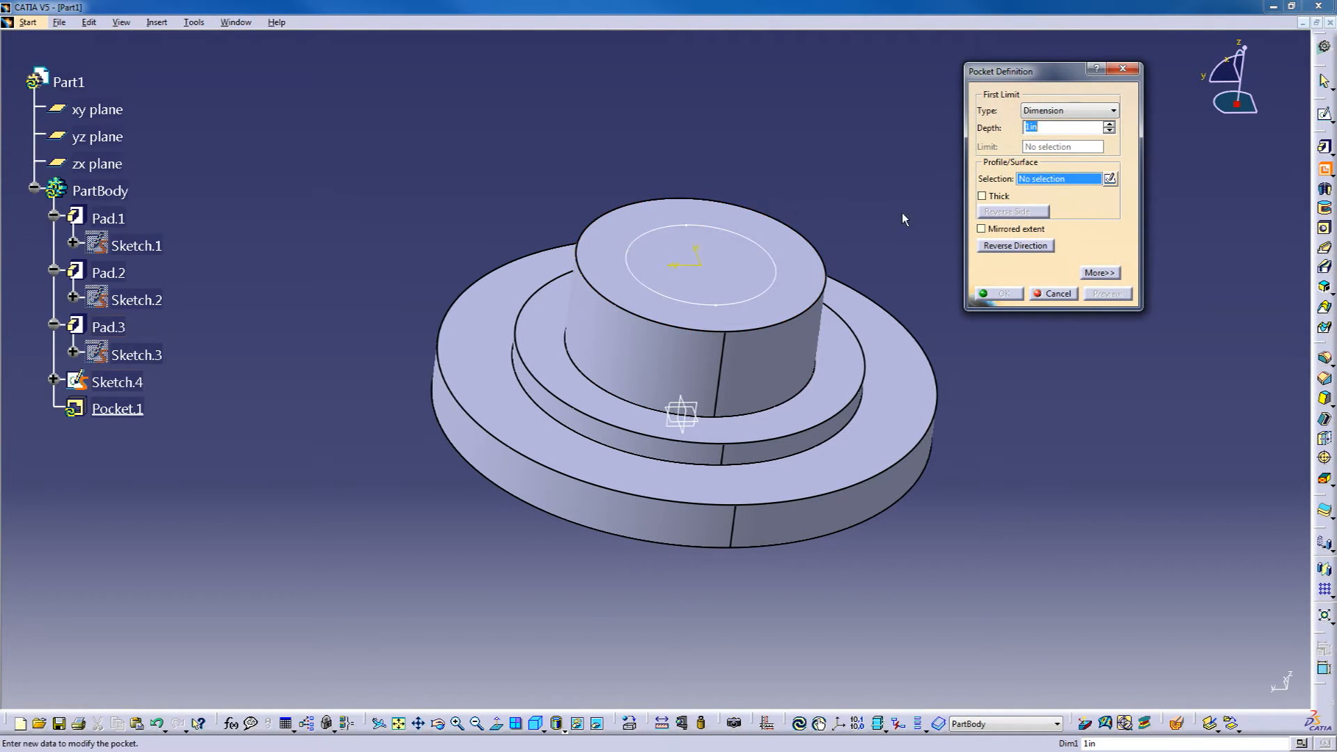
left_click(775, 271)
middle_click_drag(706, 454, 754, 382)
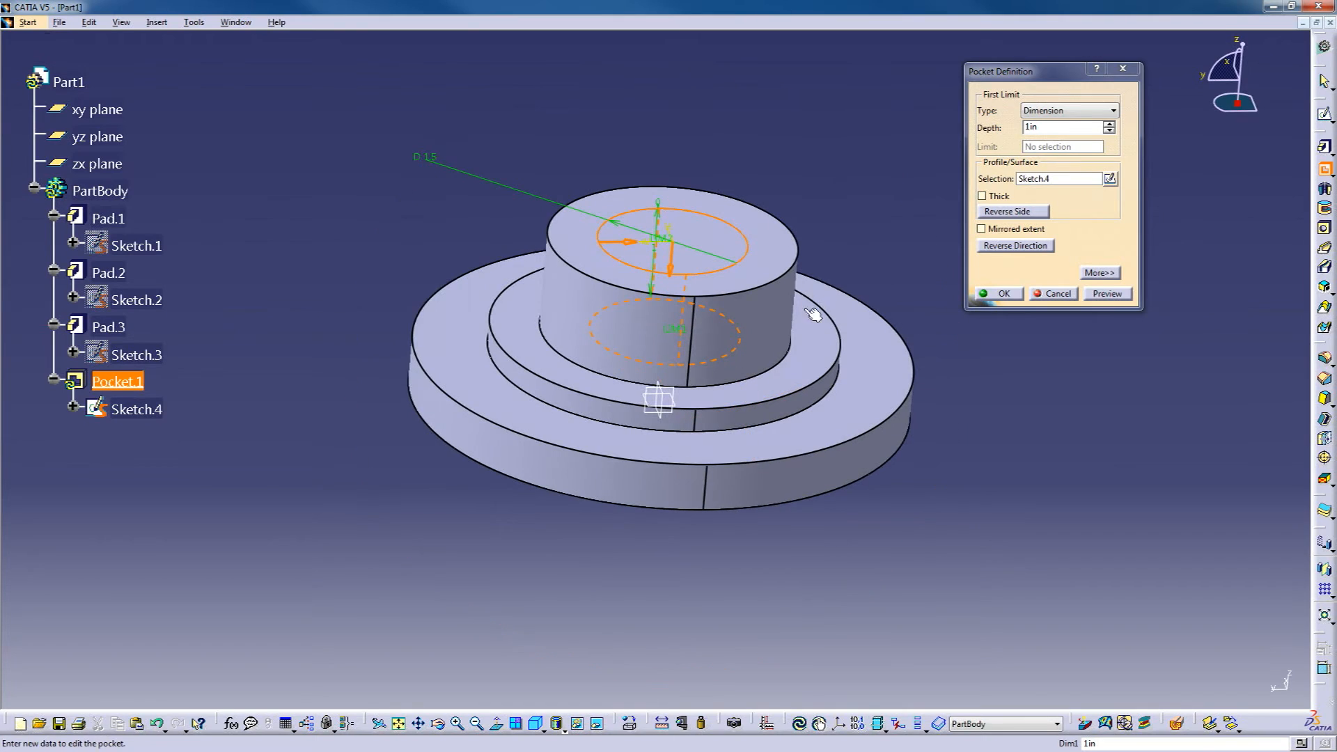
Set the pocket's first limit type to Up to last and create the hole through the whole part
left_click(1111, 108)
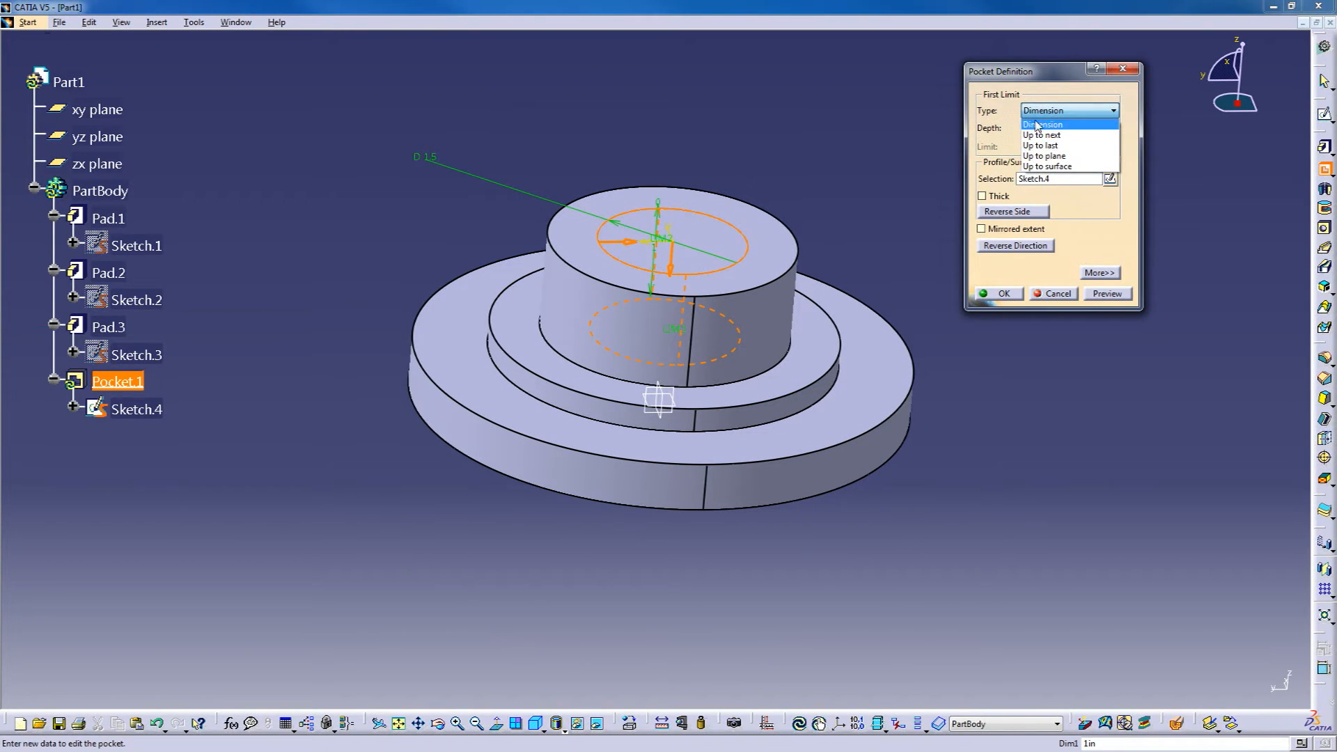
left_click(1044, 125)
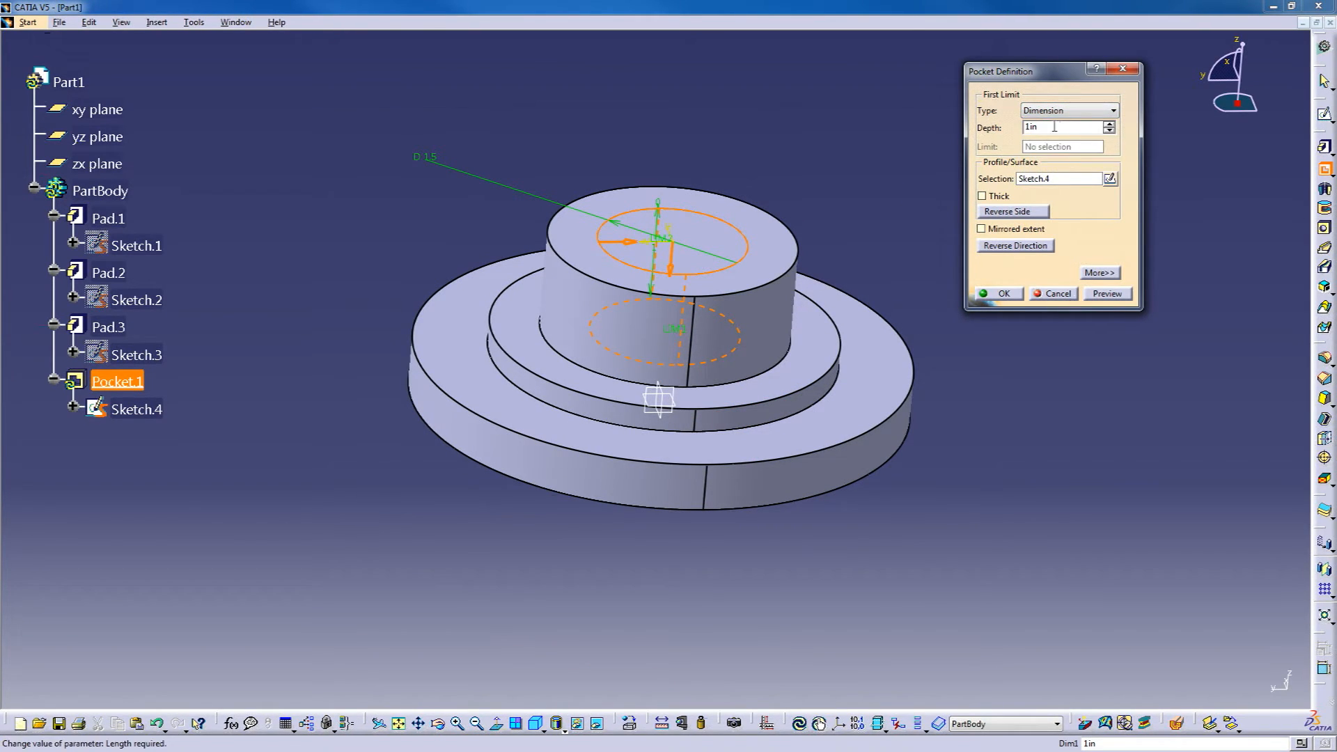
left_click(1044, 111)
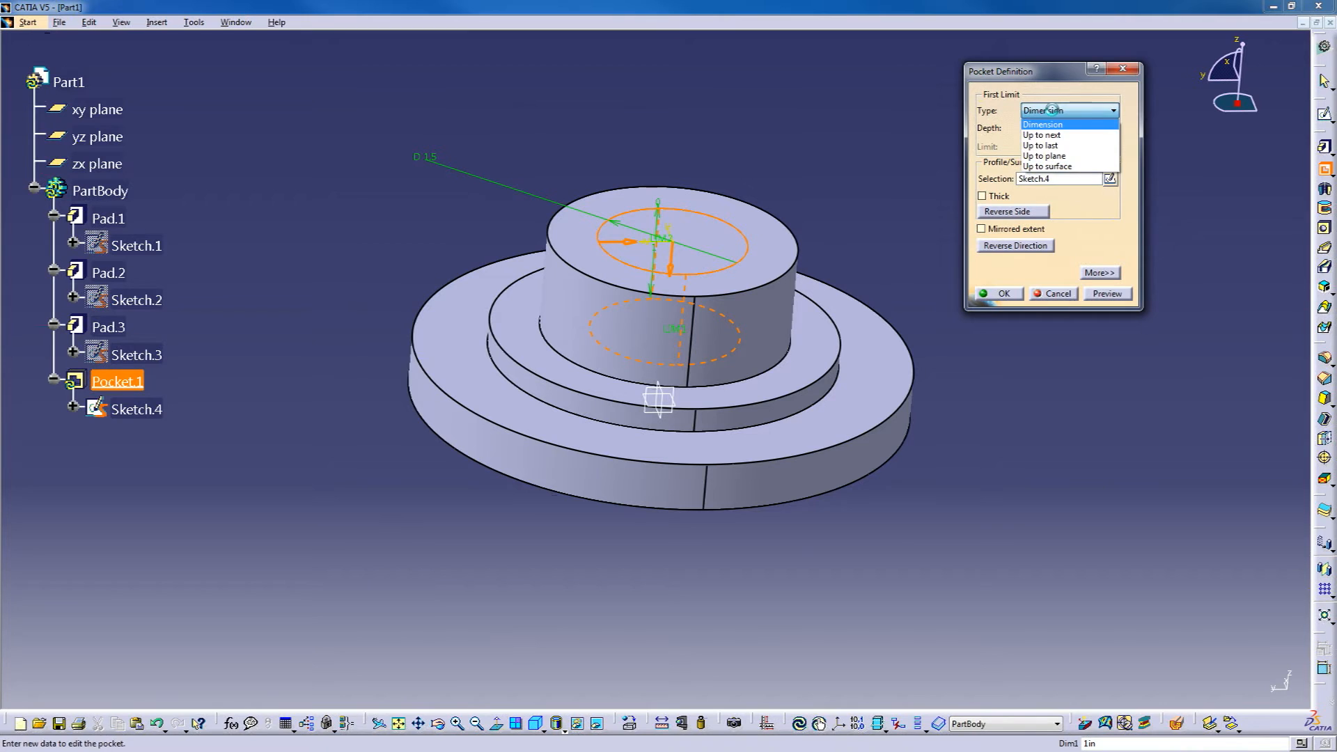
left_click(1051, 145)
middle_click_drag(725, 442, 698, 392)
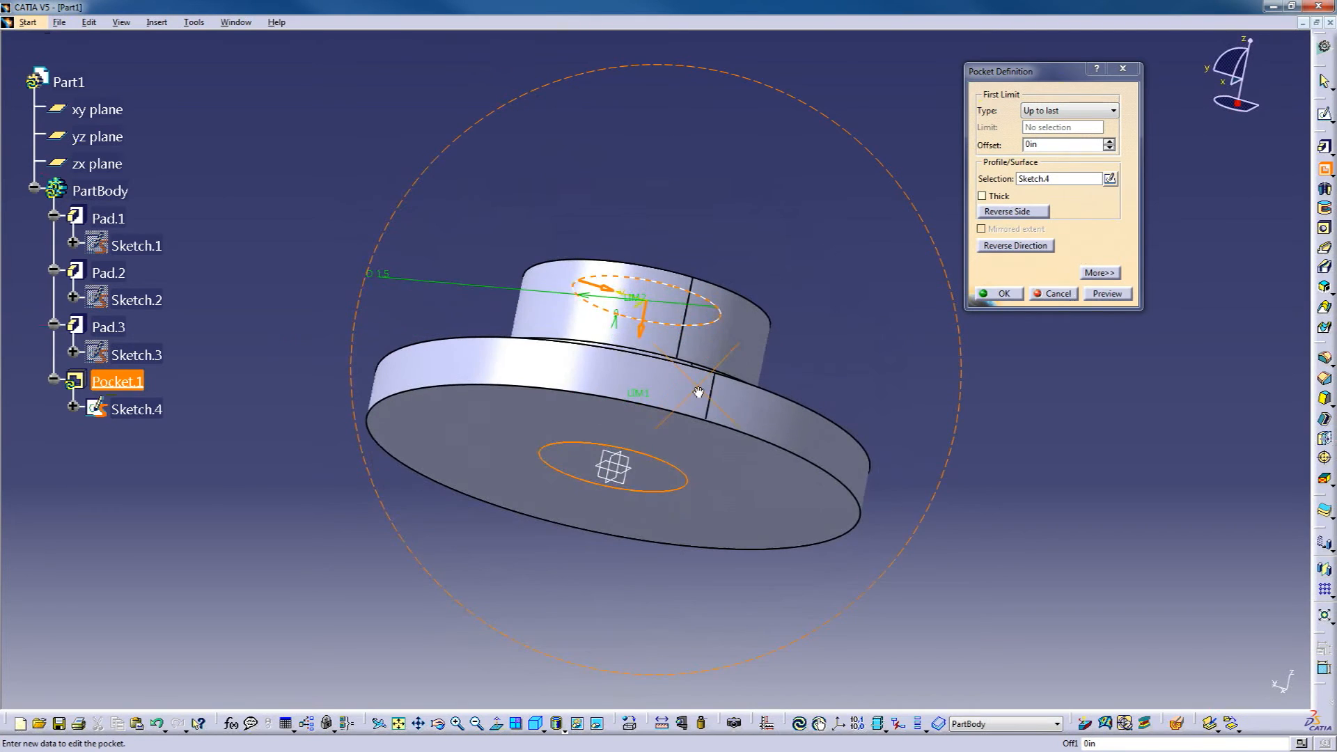
left_click(987, 295)
middle_click_drag(620, 557, 706, 630)
left_click(706, 630)
middle_click_drag(662, 442, 687, 483)
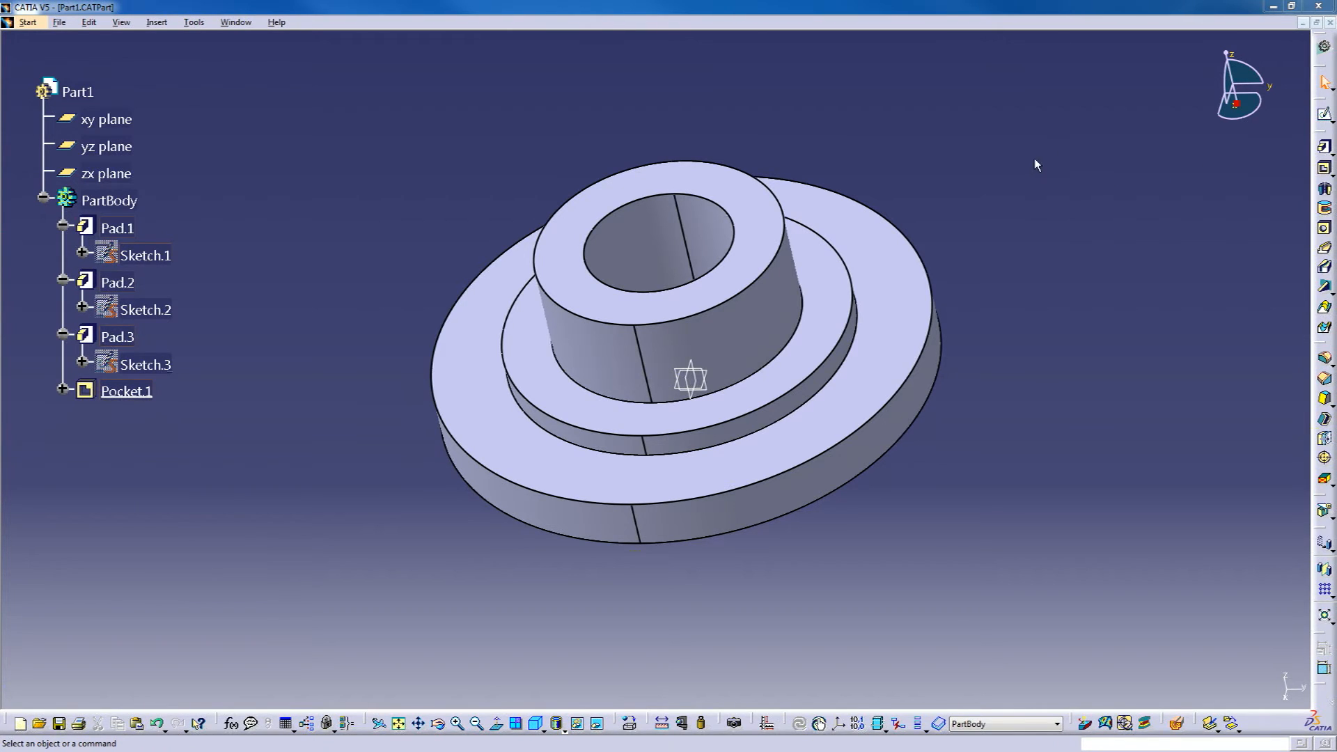
Reopen the central hole's pocket definition to examine its first limit, second limit, offset and direction reference options, and close it without changes
double_click(125, 392)
left_click_drag(1024, 97, 895, 87)
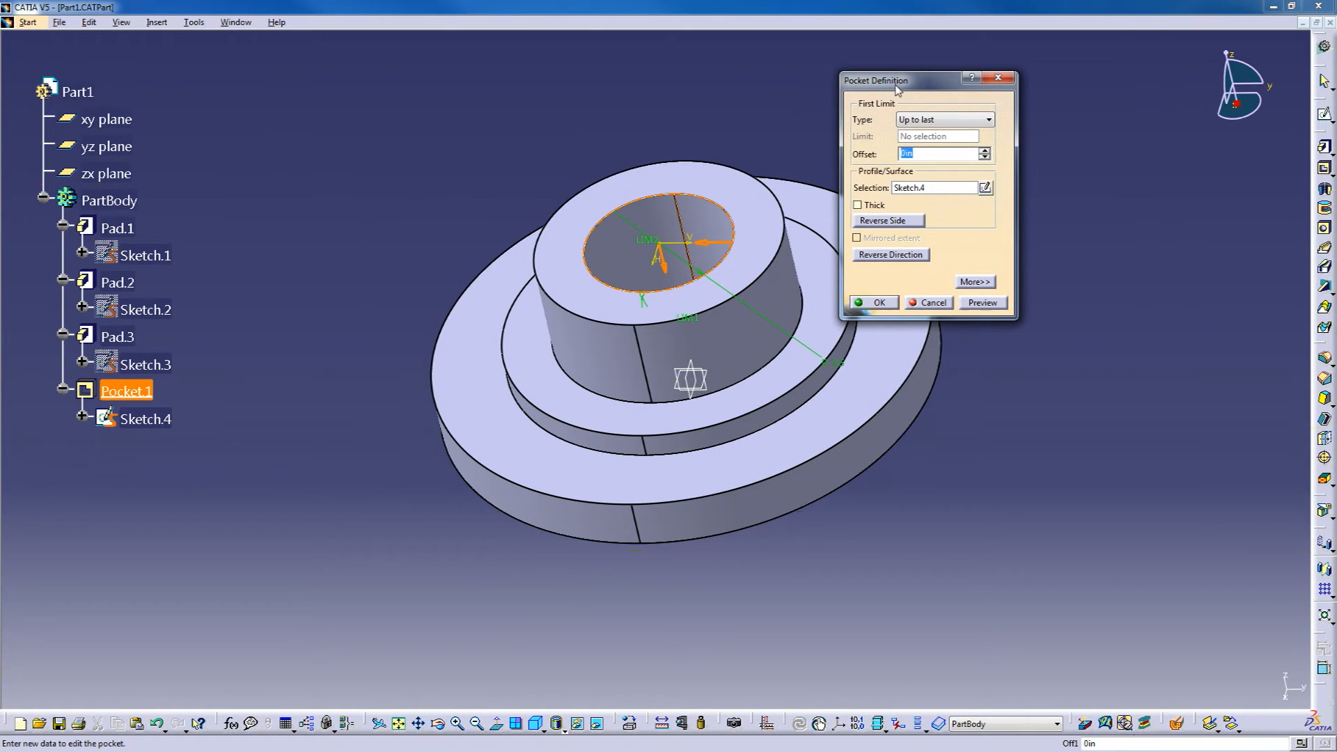
left_click(923, 120)
left_click(926, 157)
left_click(972, 286)
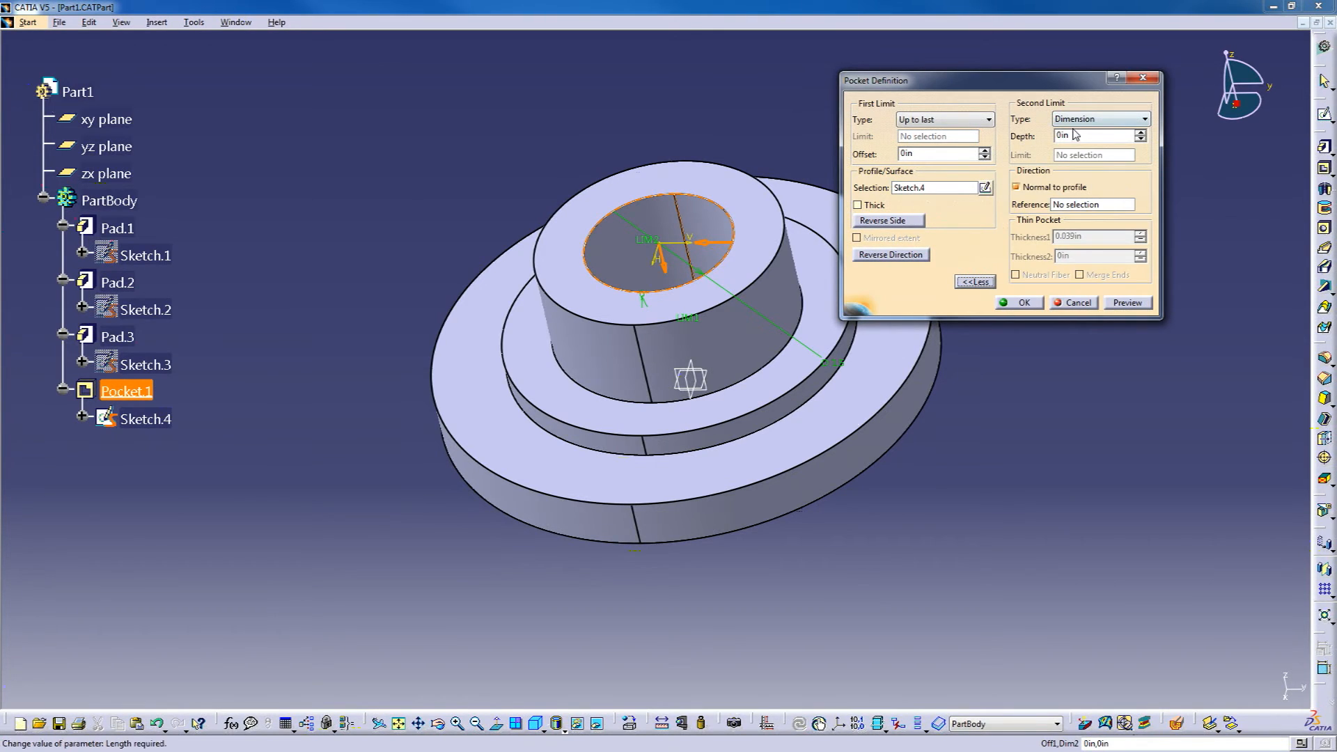
right_click(917, 155)
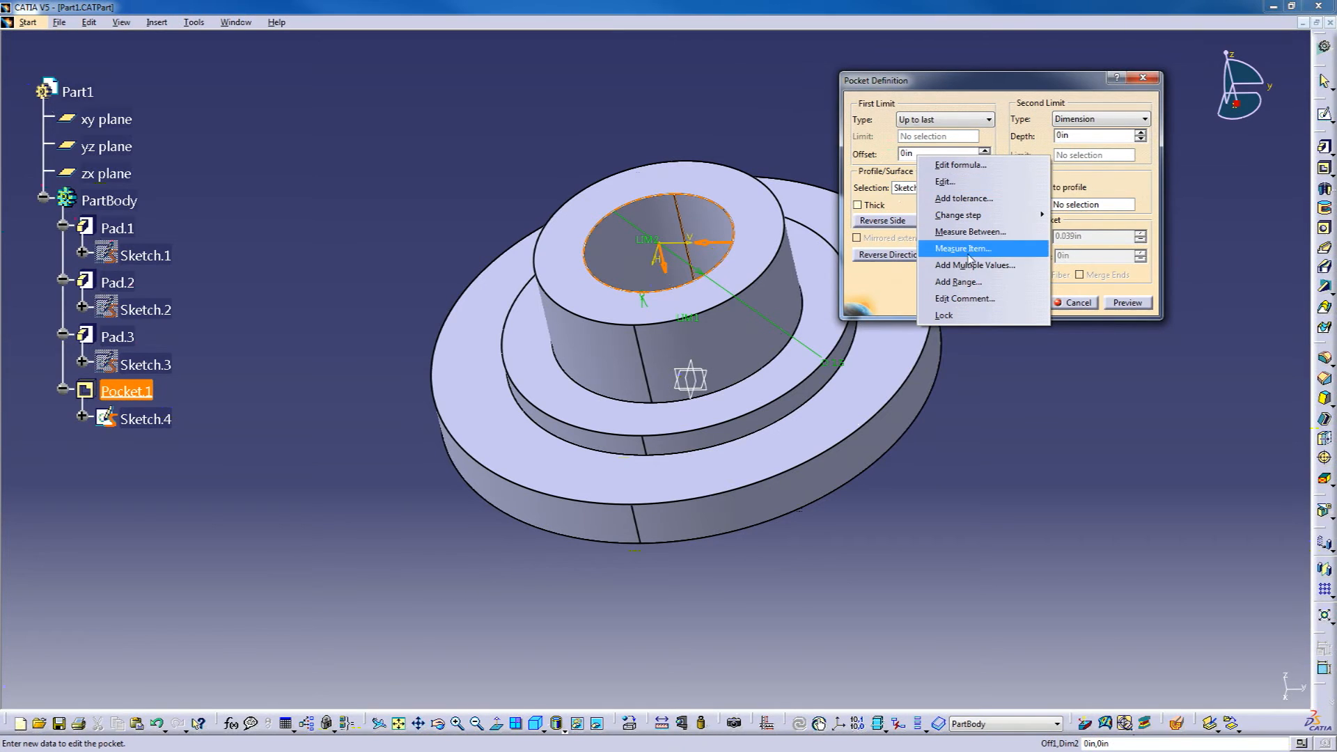
right_click(1098, 206)
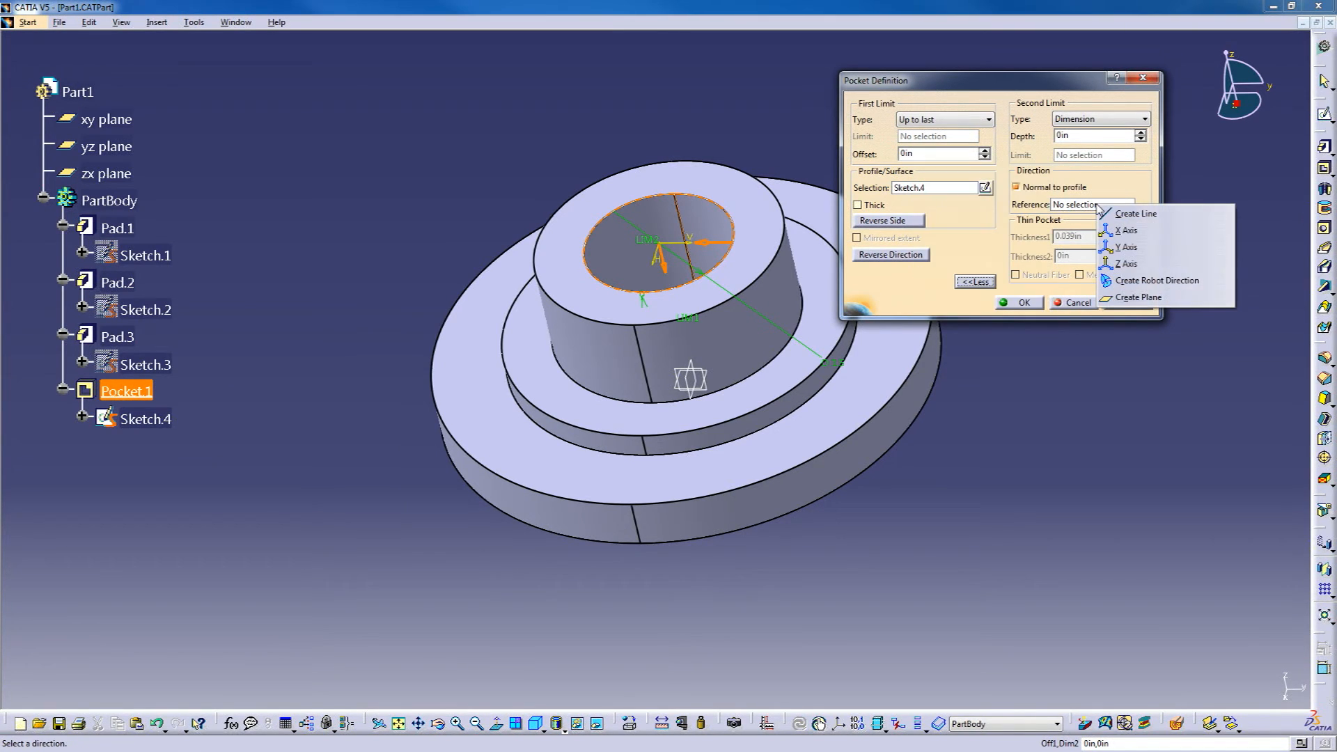
left_click(974, 221)
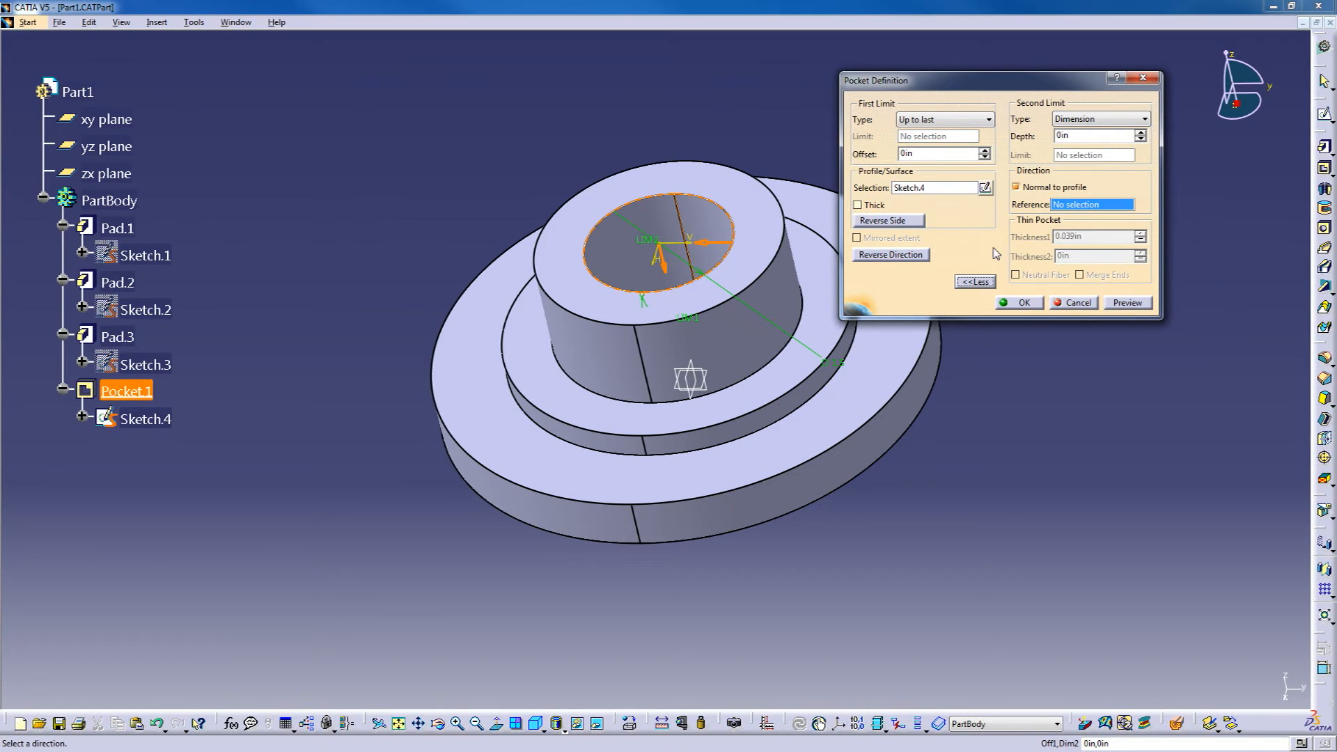
left_click(1073, 305)
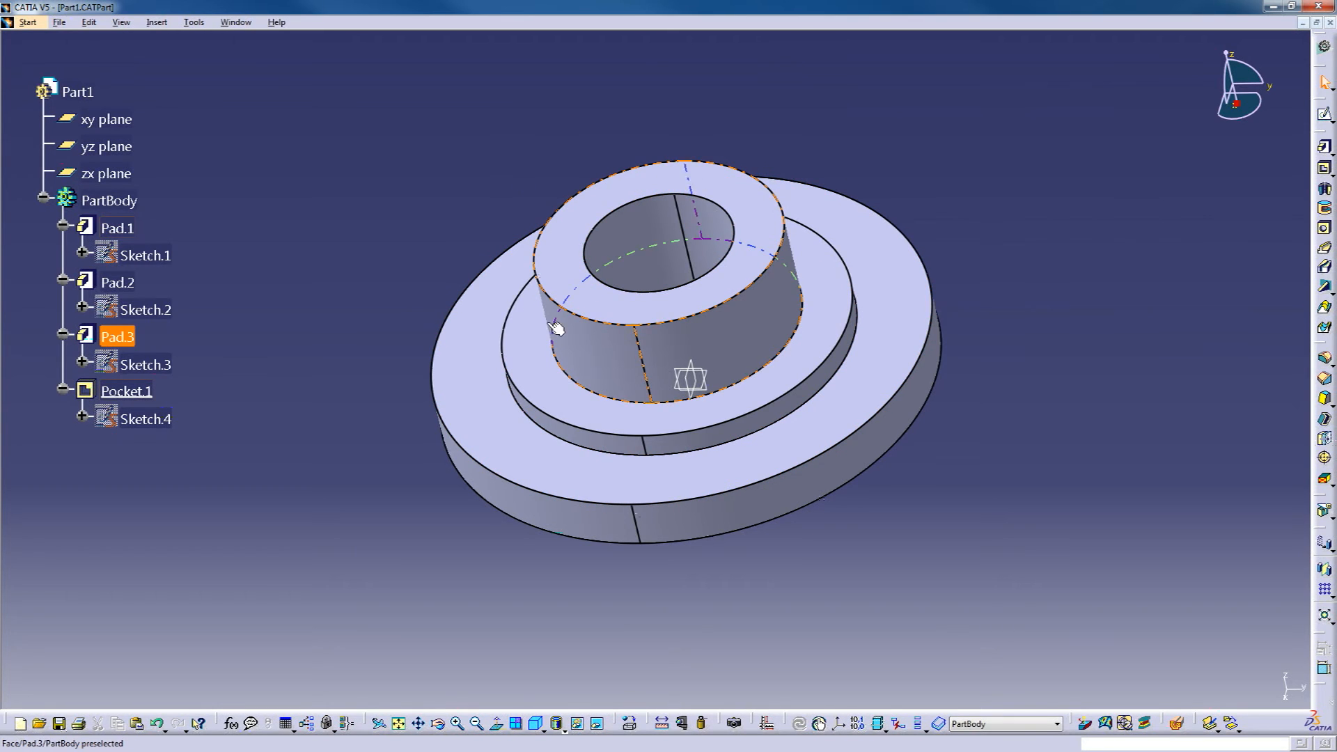
On the boss's top face, sketch a small circle on the vertical axis between the central hole and the outer edge, and exit the sketch
left_click(547, 284)
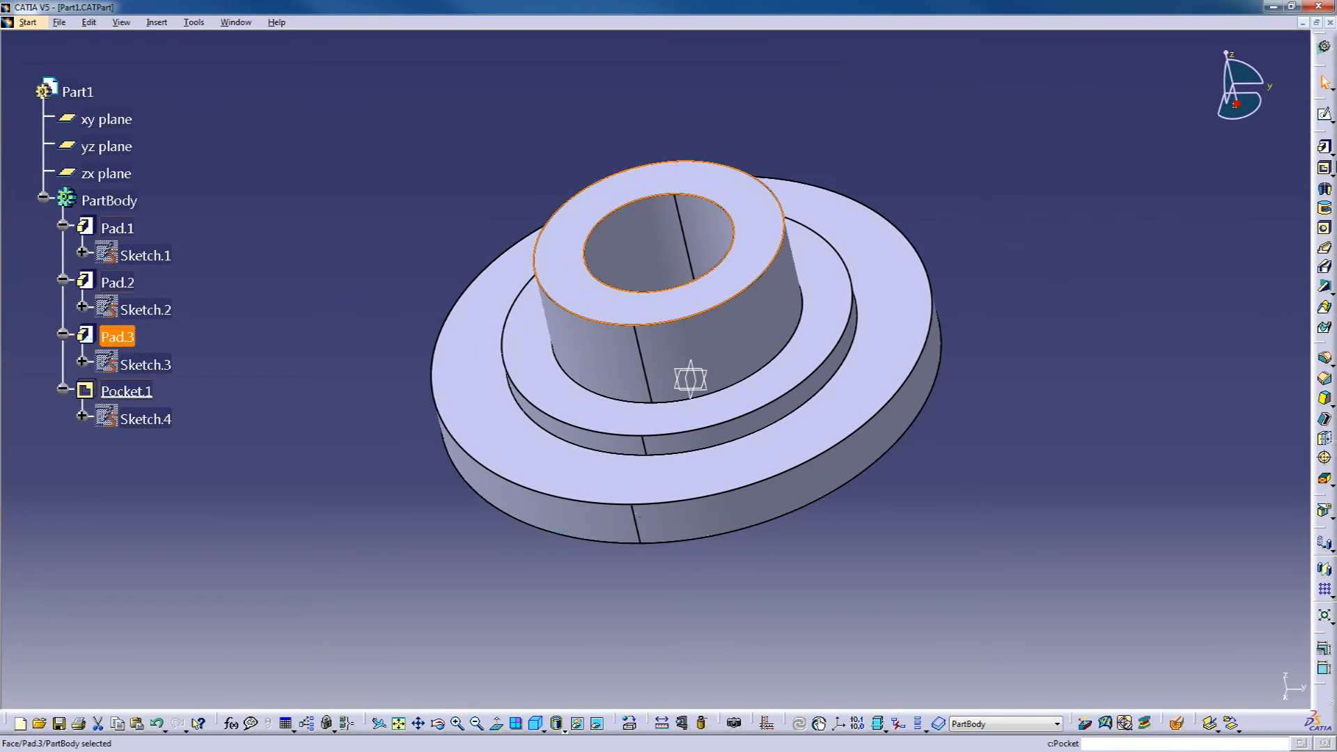
left_click(1323, 113)
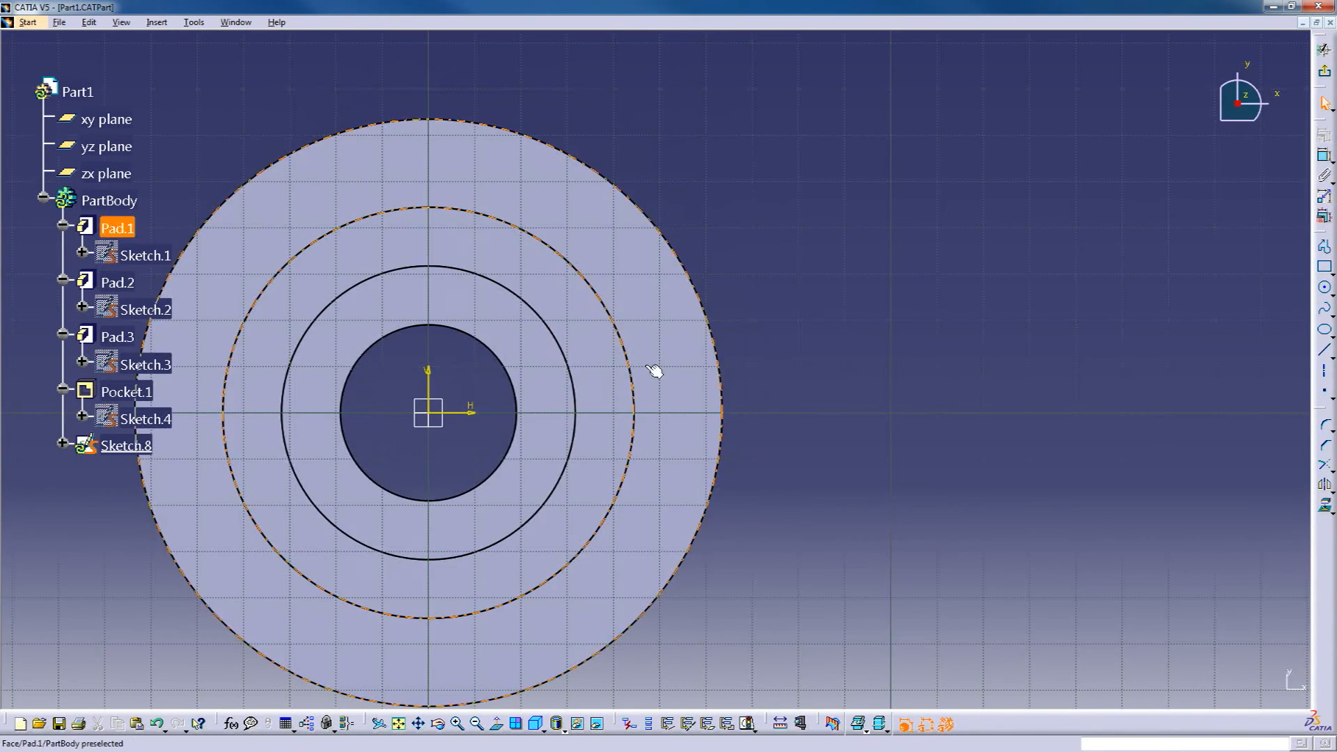
left_click(1325, 290)
left_click(737, 245)
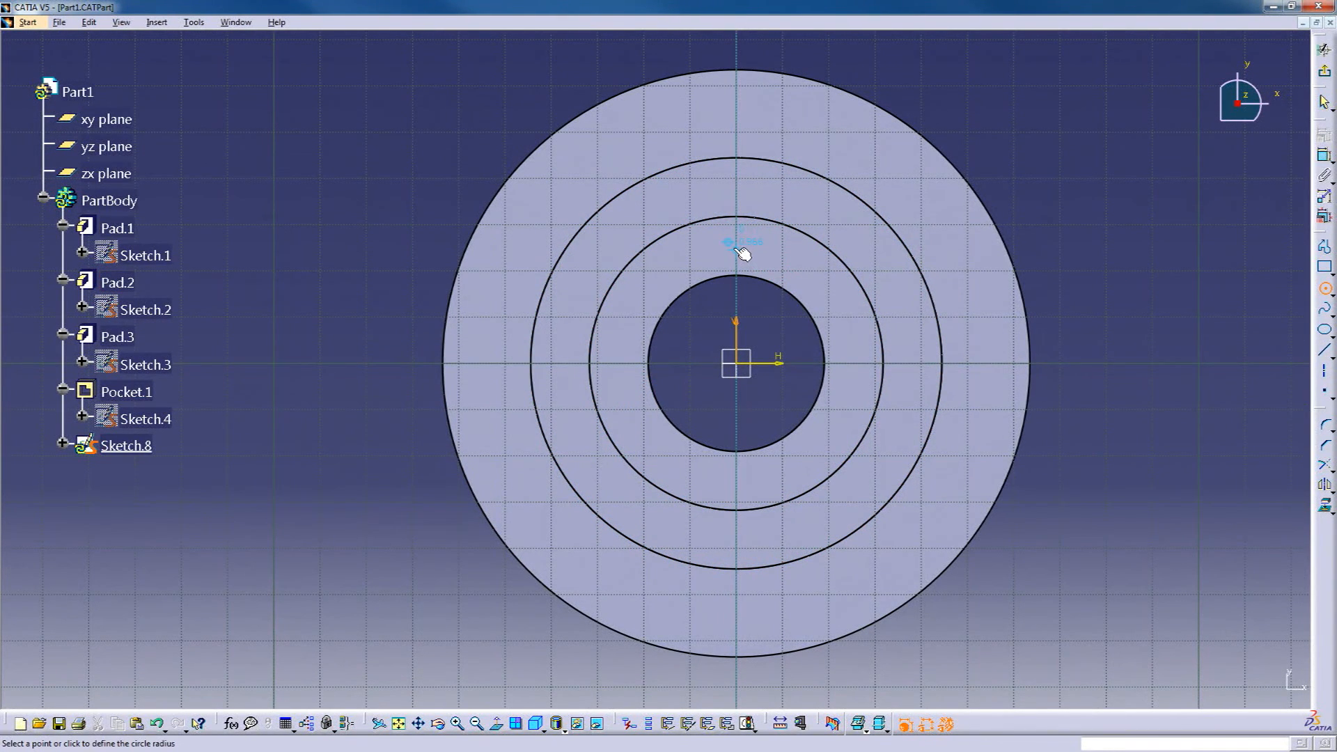
left_click(752, 259)
left_click(1324, 71)
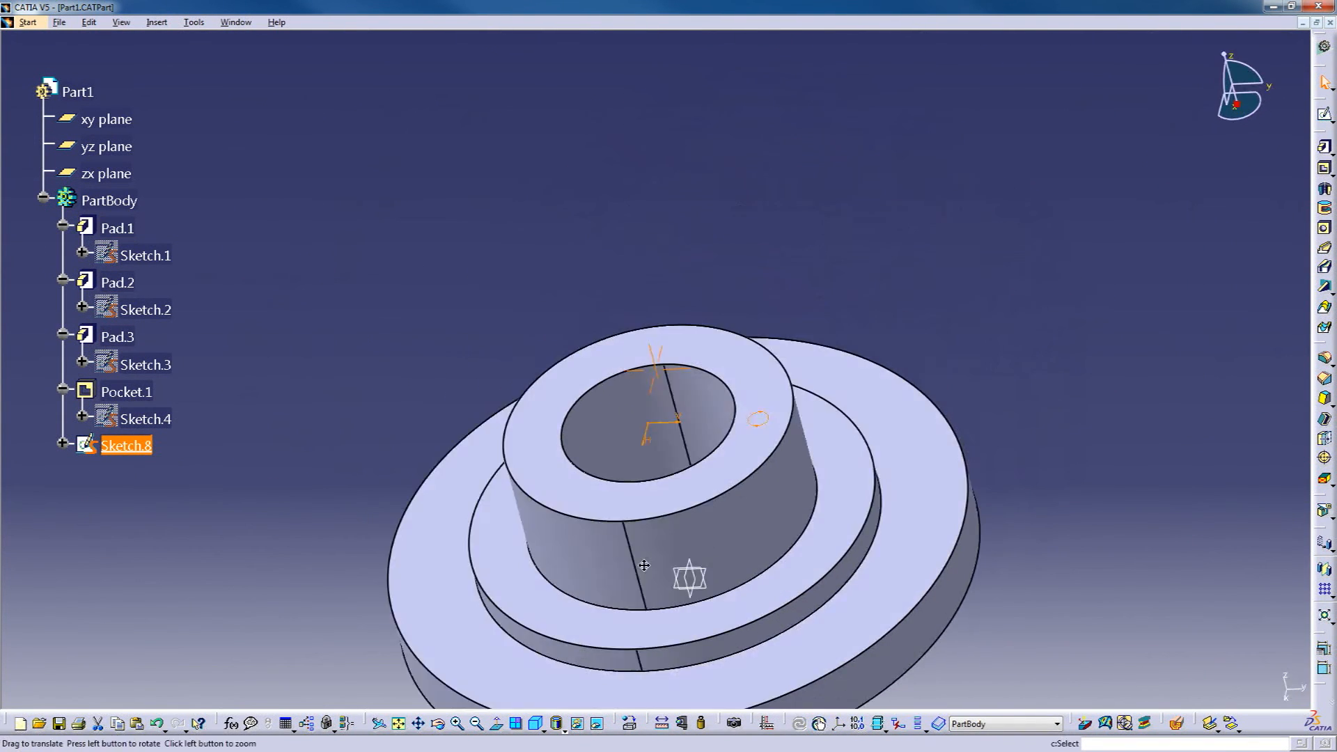
Pocket the small circle through the part with the first limit type Up to last
mouse_move(645, 564)
middle_mouse_down()
mouse_move(632, 402)
mouse_move(737, 529)
mouse_move(695, 414)
middle_mouse_up()
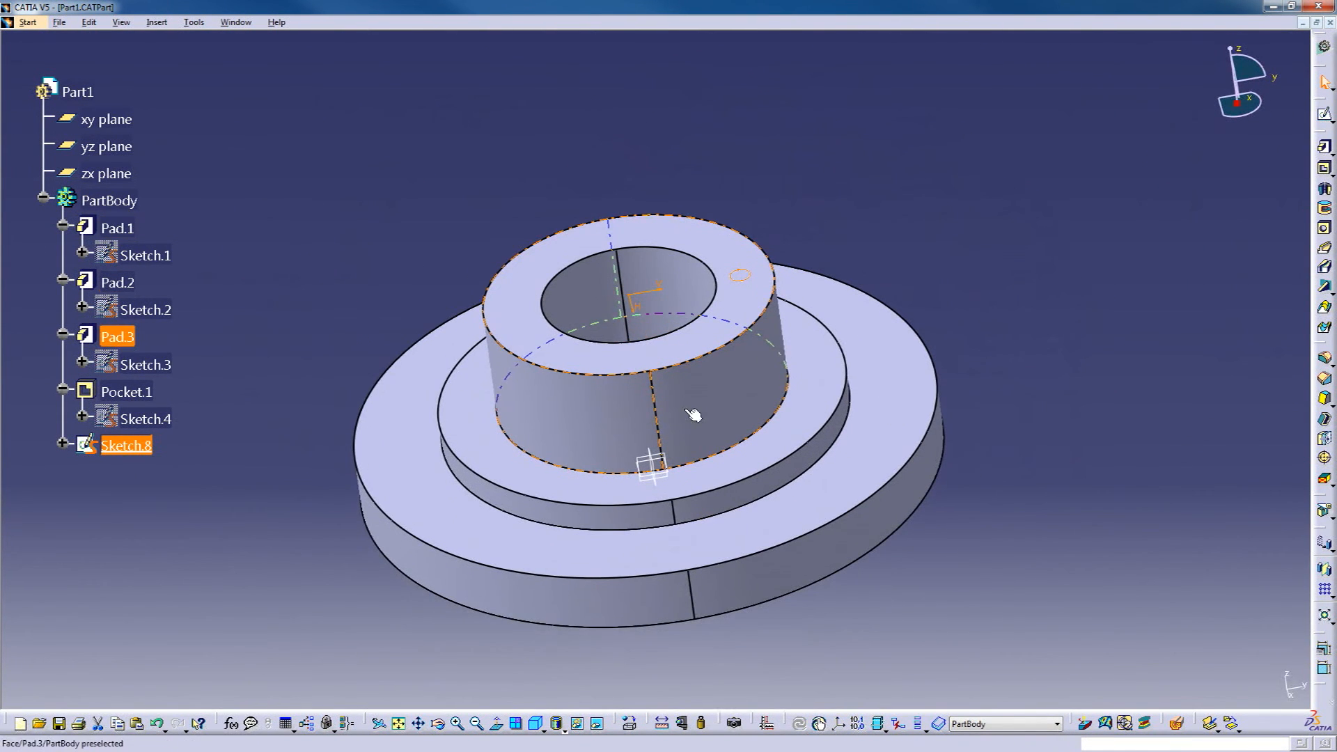
left_click(1325, 170)
mouse_move(770, 310)
middle_mouse_down()
mouse_move(650, 233)
mouse_move(656, 179)
mouse_move(654, 327)
middle_mouse_up()
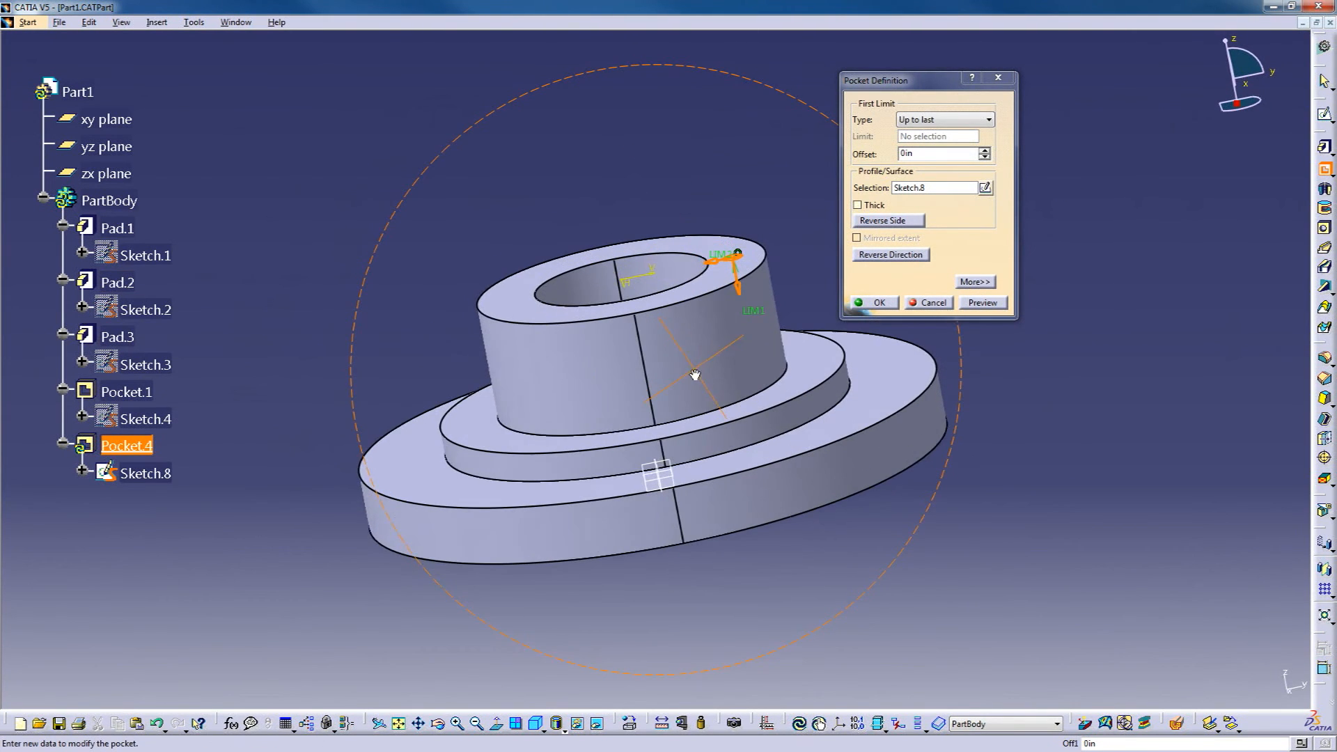
left_click(879, 303)
On the base disc's top face, sketch a small rectangle outside the middle step, and exit the sketch
middle_click_drag(655, 348, 801, 550)
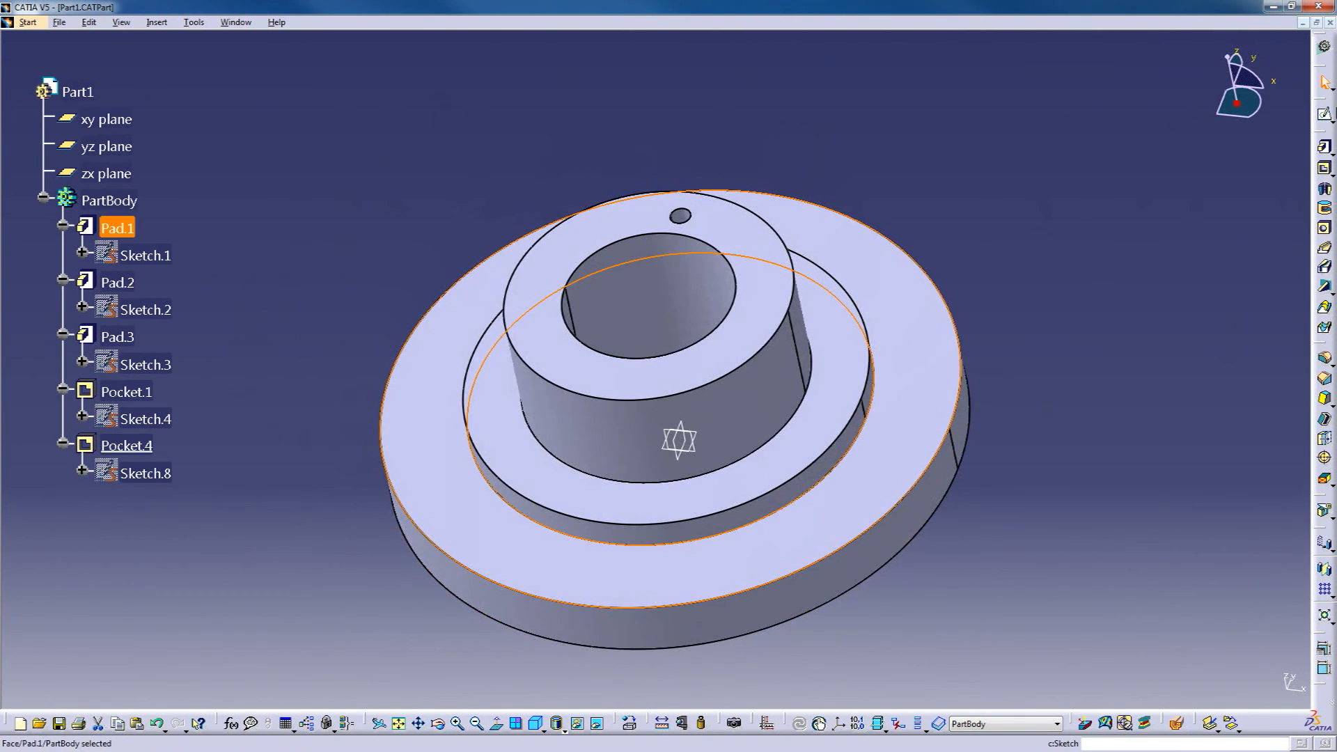
left_click(1324, 114)
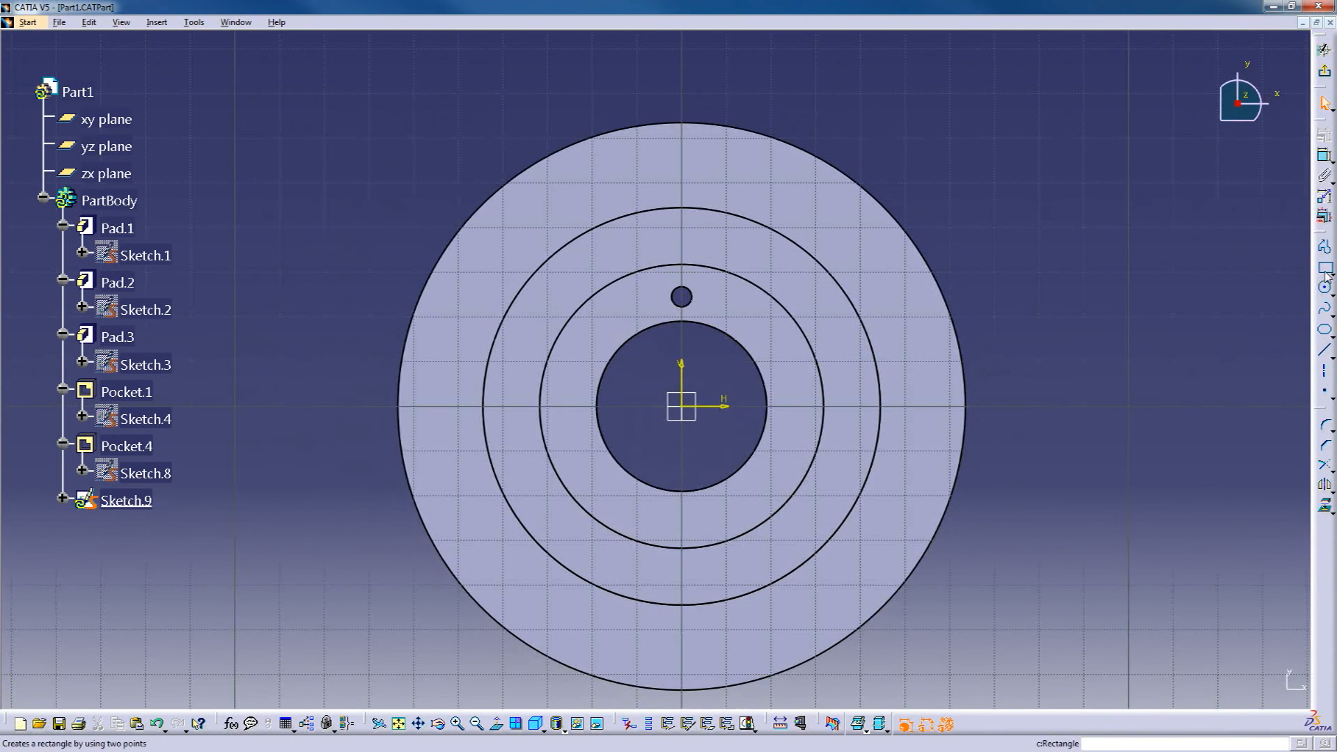
left_click(1325, 269)
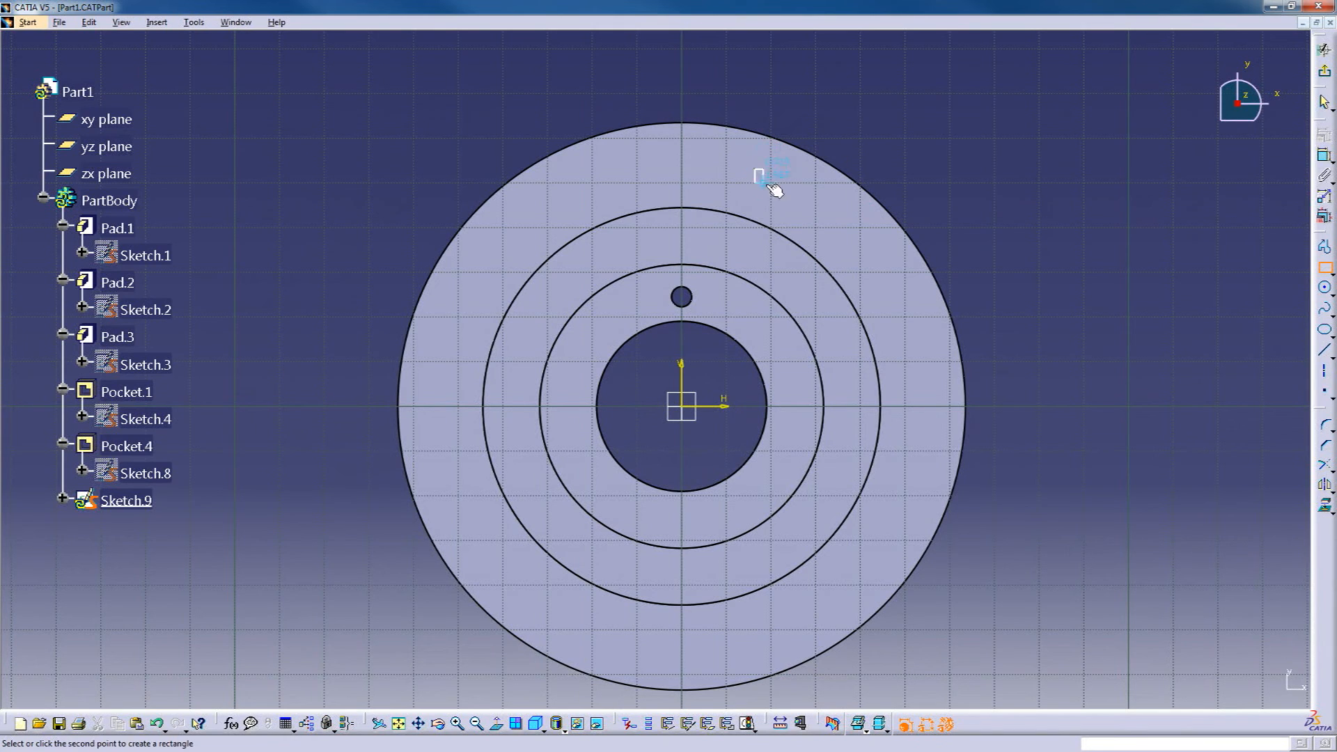
left_click(803, 207)
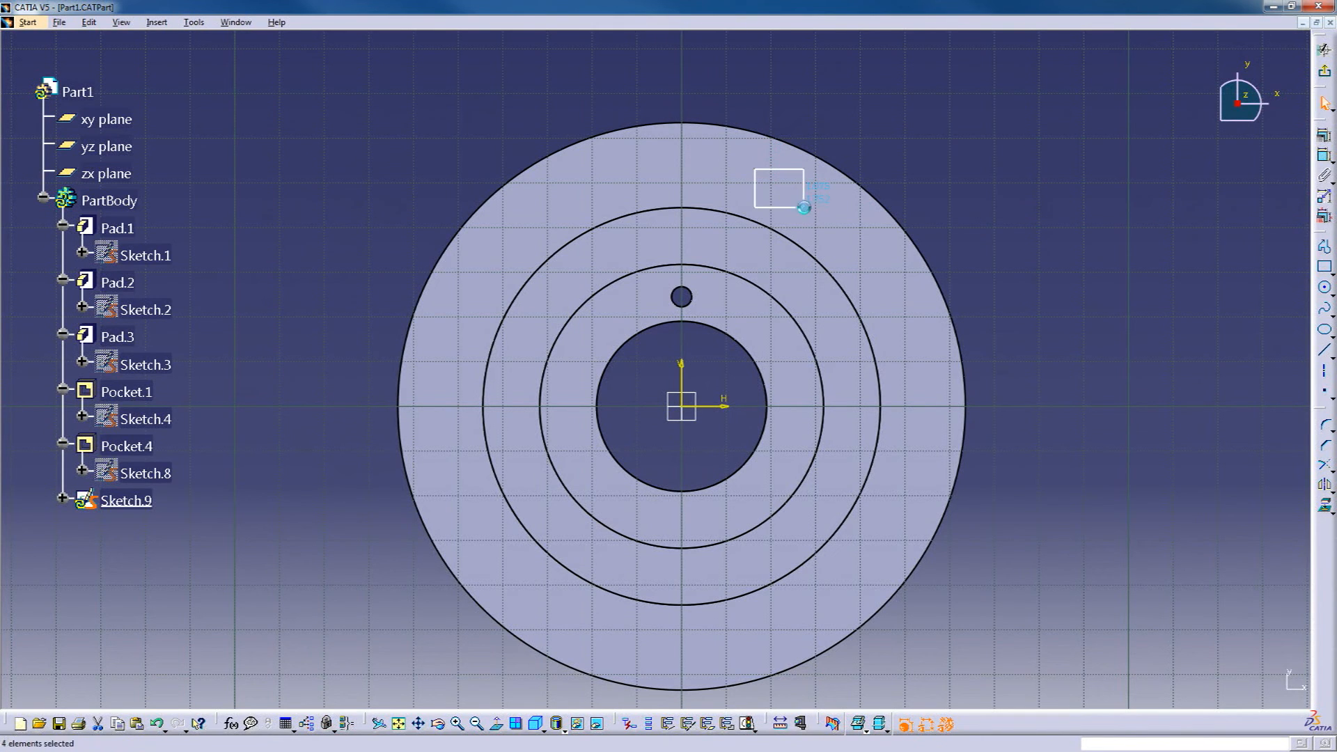
left_click(1325, 50)
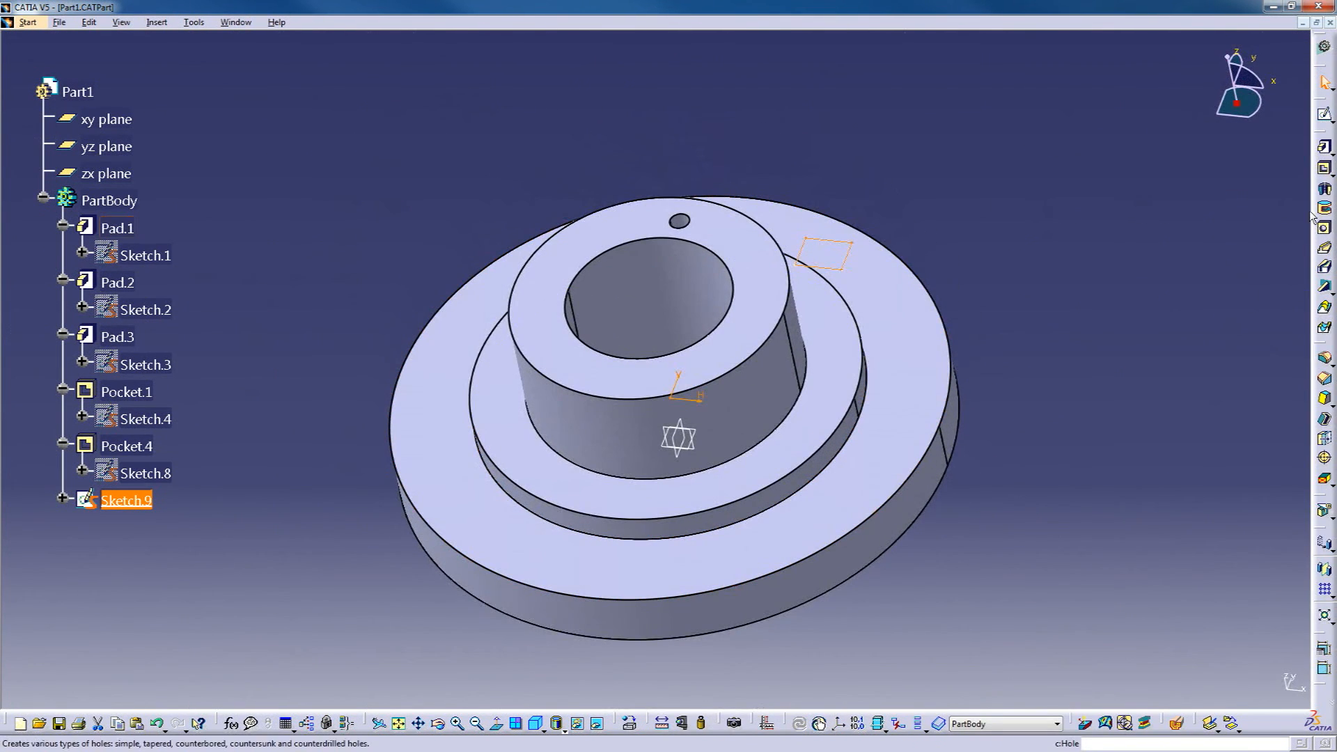
Pad the small rectangle into a block standing on the base disc
left_click(1321, 155)
middle_click_drag(889, 479, 551, 444)
left_click(895, 302)
Sketch a small circle in the upper half of the block's side face and exit the sketch
middle_click_drag(793, 425, 708, 228)
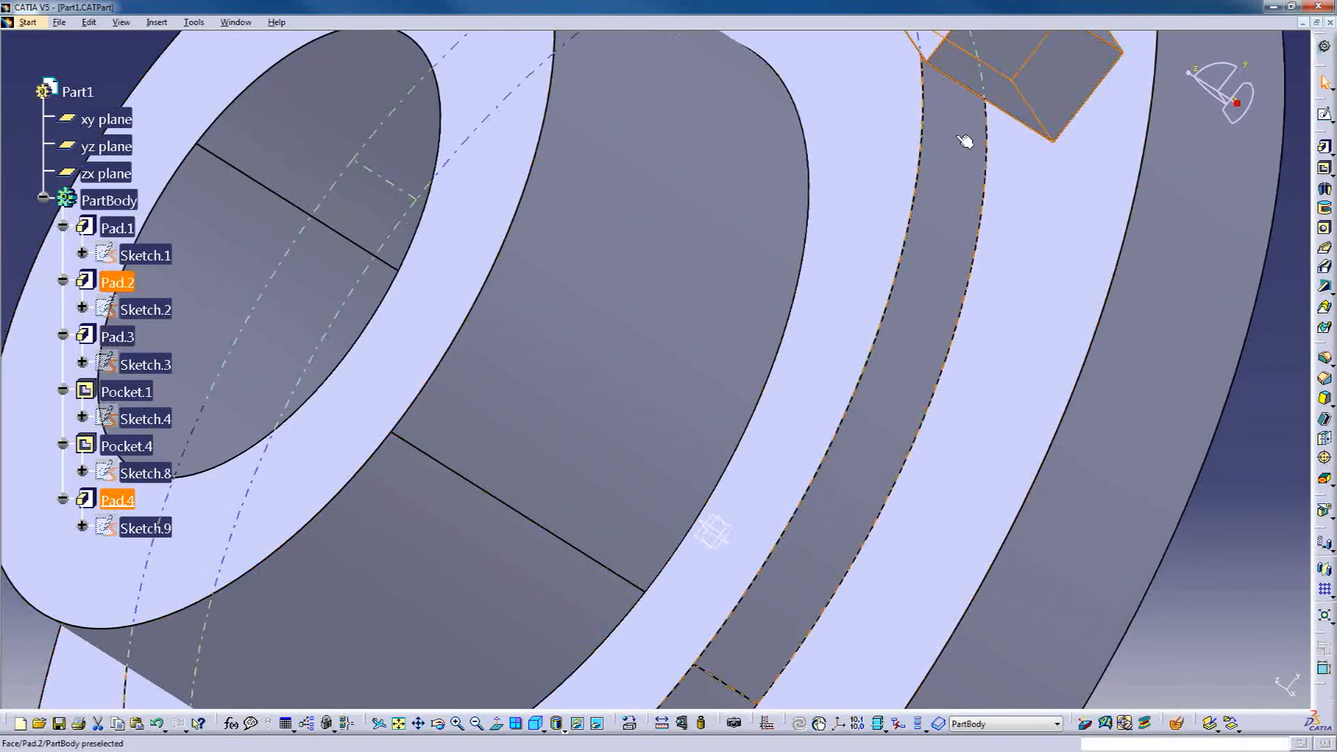
left_click(1324, 113)
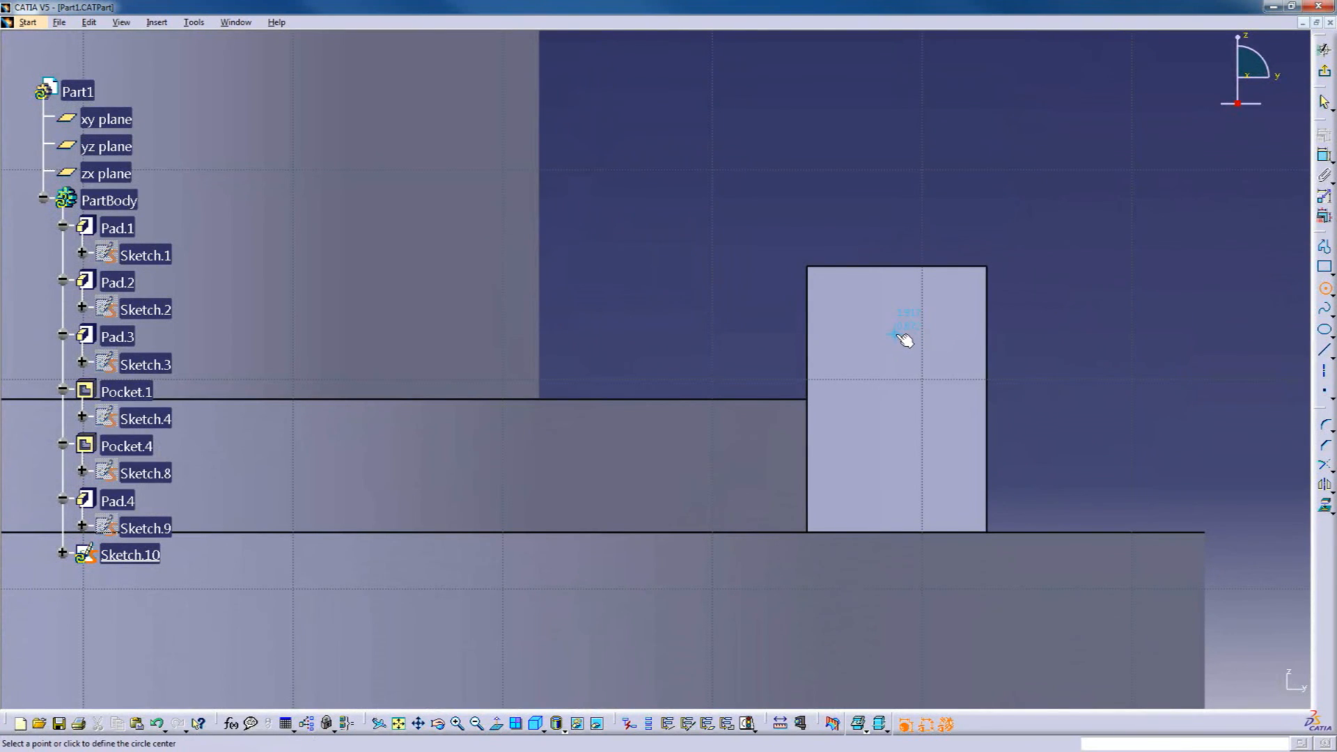
left_click(898, 363)
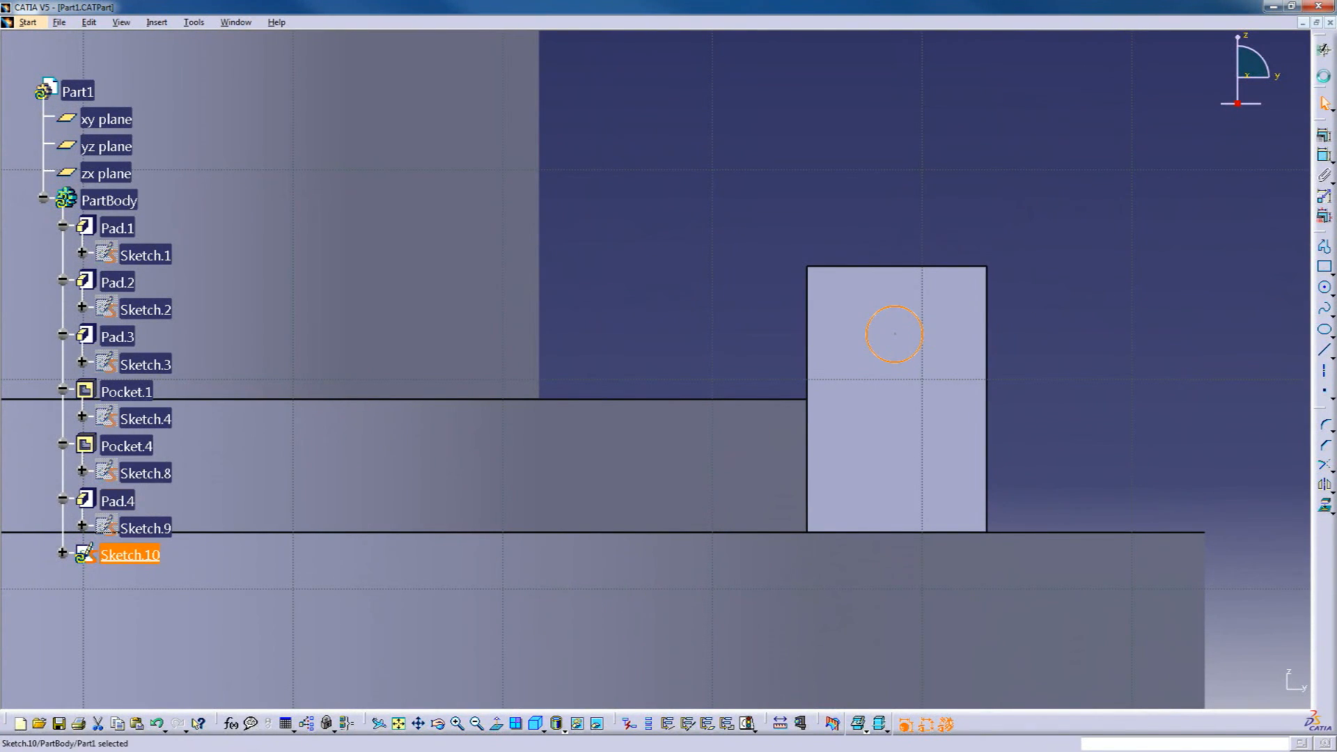
left_click(1324, 50)
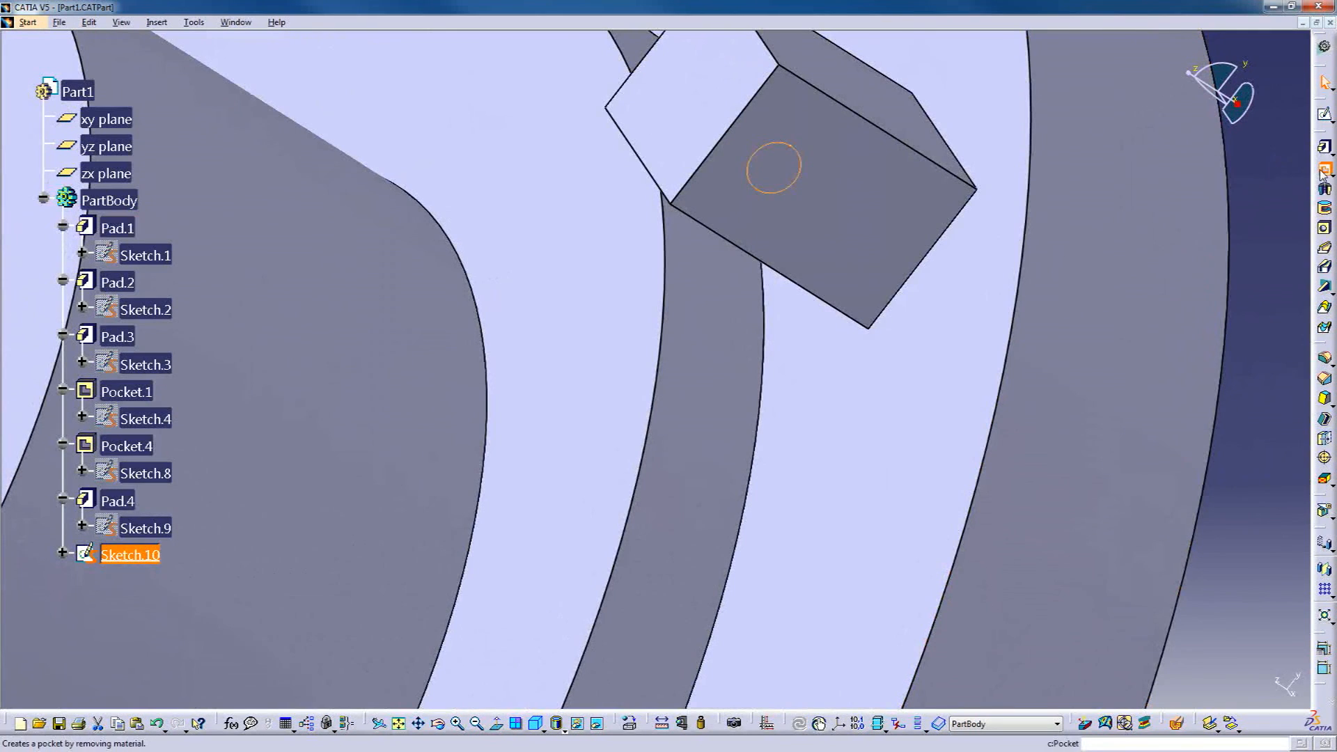
Pocket the block's circle with the first limit type Up to last
left_click(1323, 170)
middle_click(776, 126)
middle_click_drag(776, 202, 846, 308)
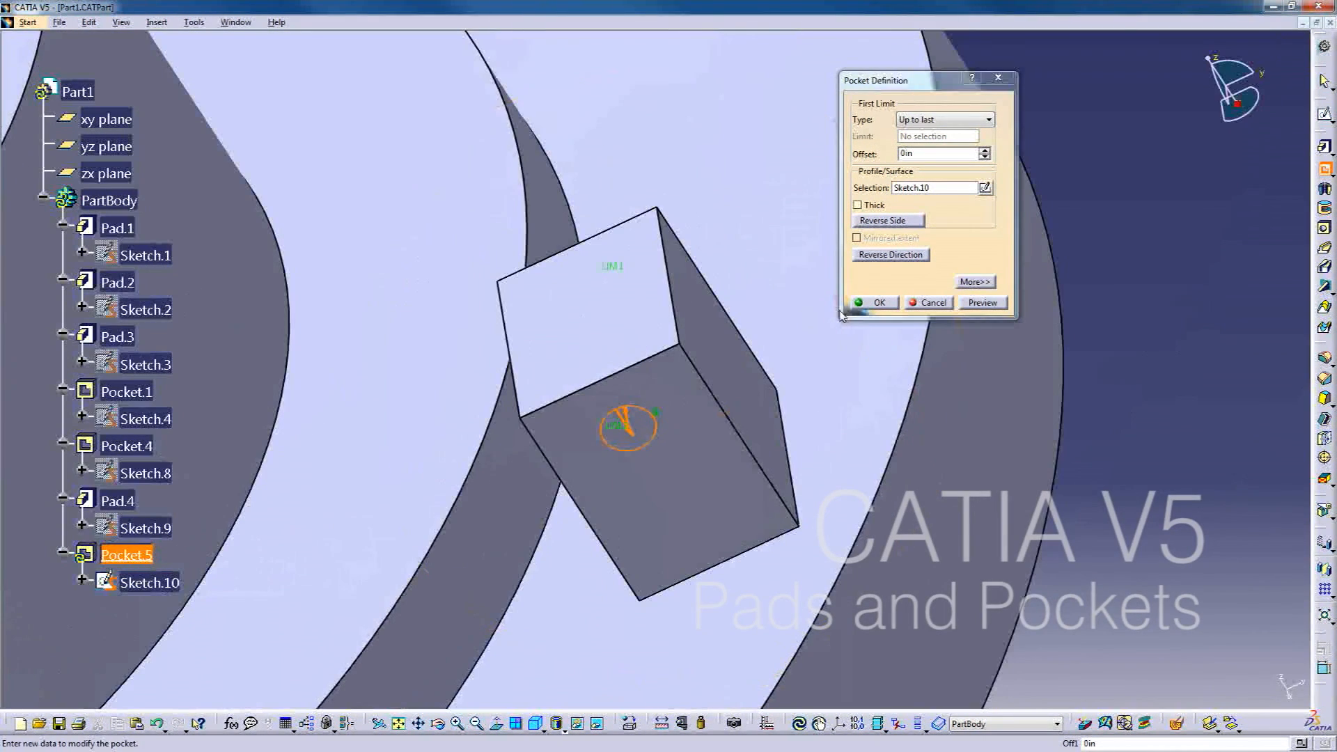
left_click(876, 303)
middle_click_drag(744, 394, 816, 483)
left_click(824, 436)
middle_click_drag(534, 428, 961, 362)
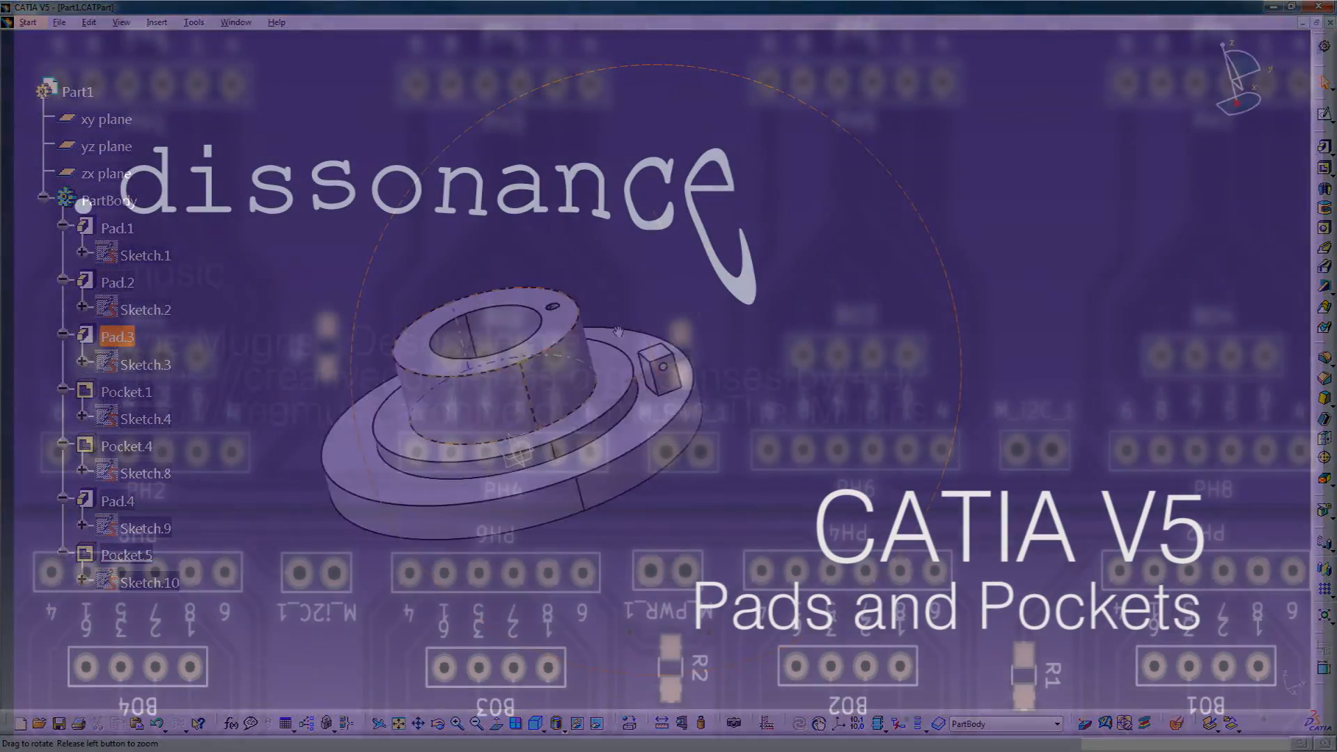